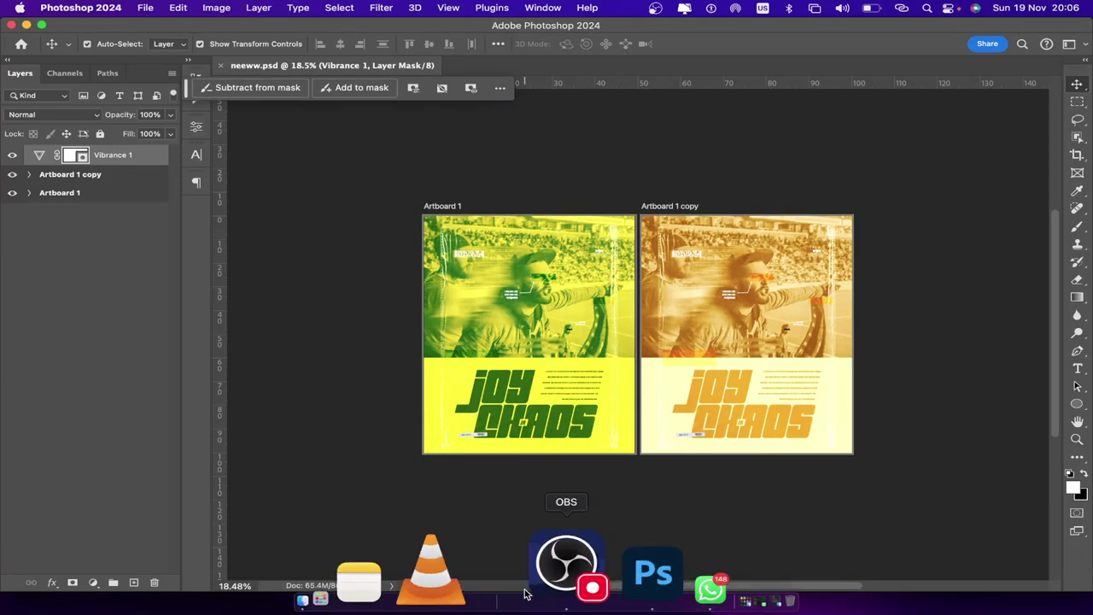
left_click(554, 564)
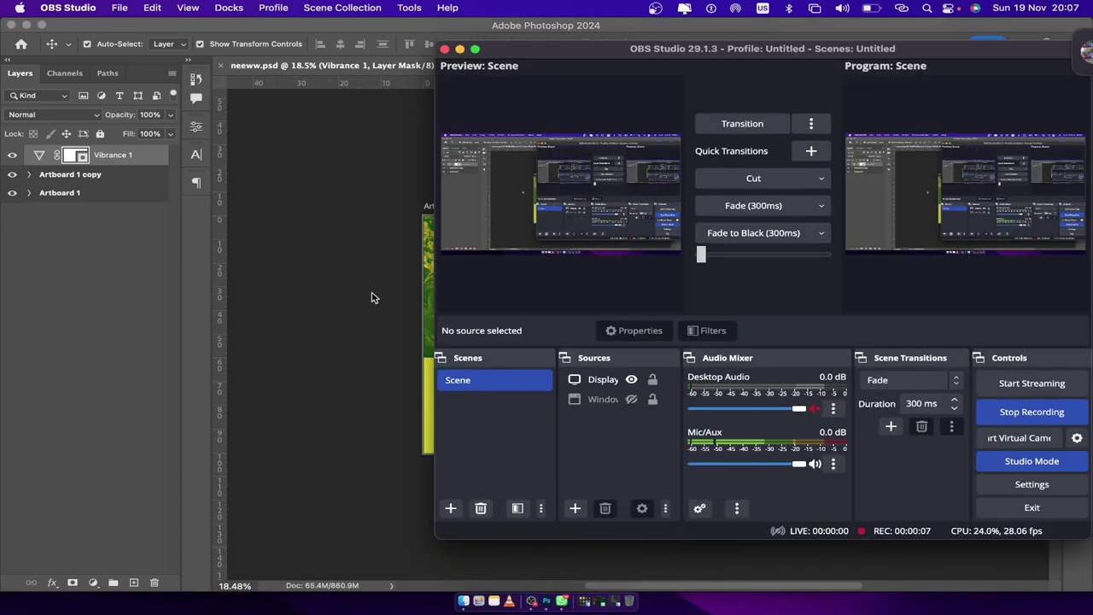
left_click(318, 289)
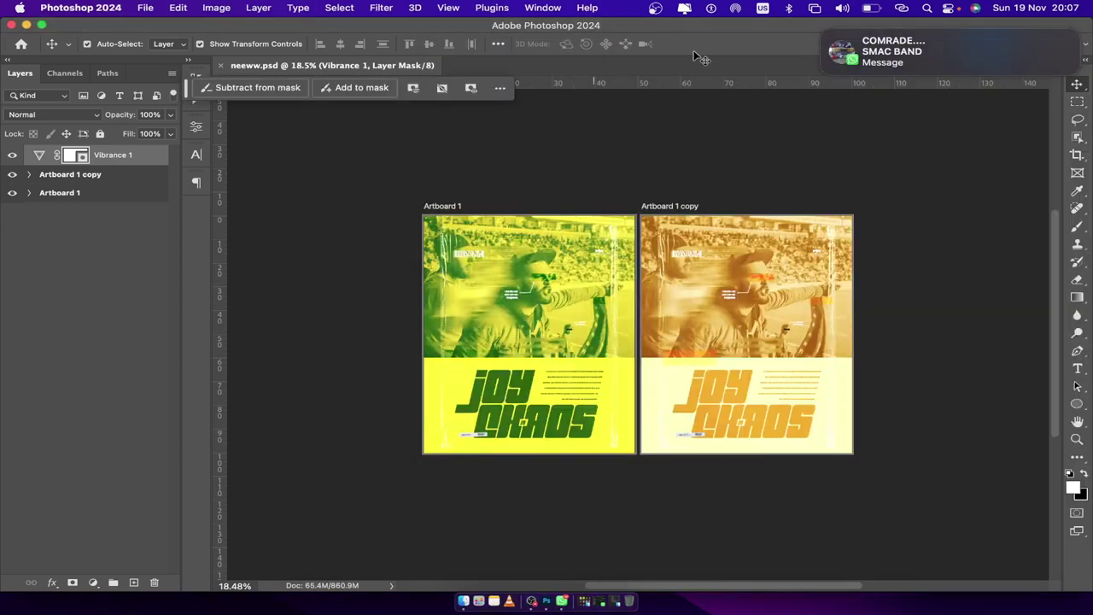
- Dismiss the message notification, quit WhatsApp, and move the contextual task bar clear of the collapsed panels
left_click(823, 30)
right_click(564, 598)
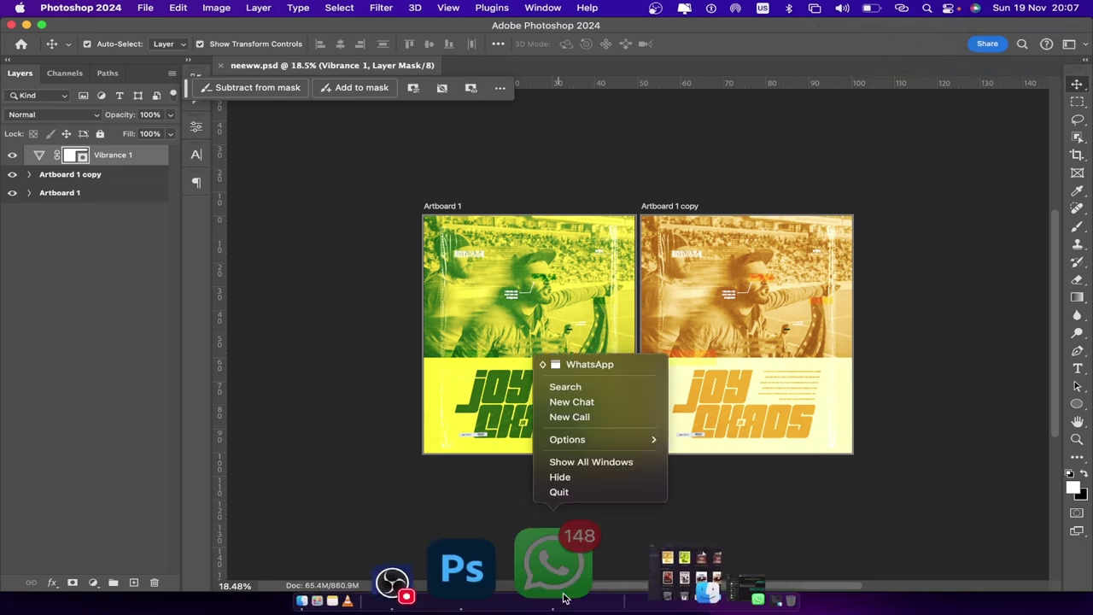
left_click(581, 495)
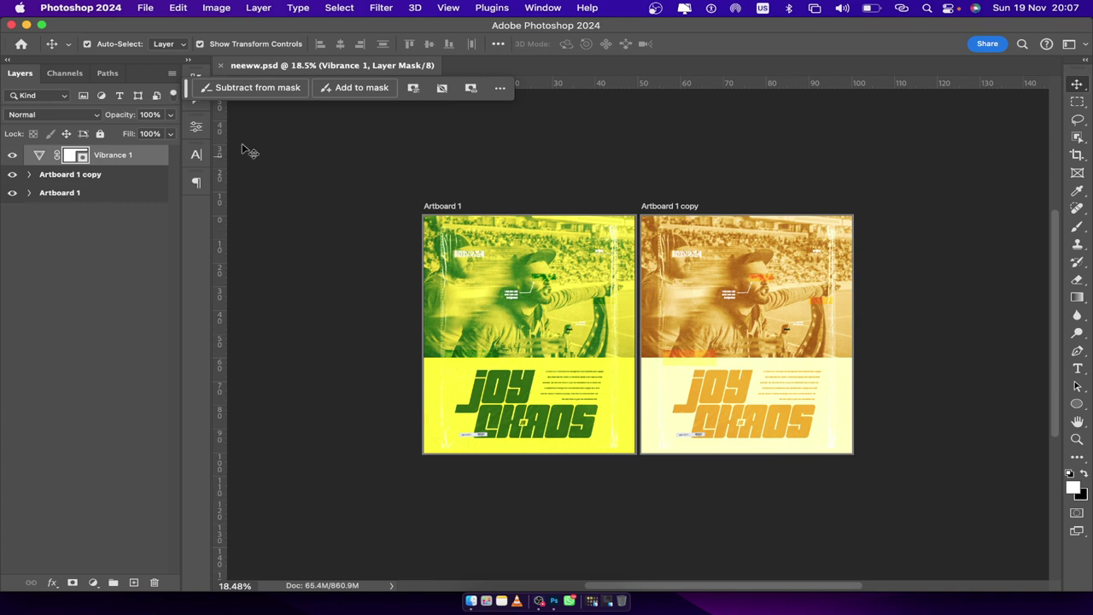
left_click_drag(196, 86, 231, 87)
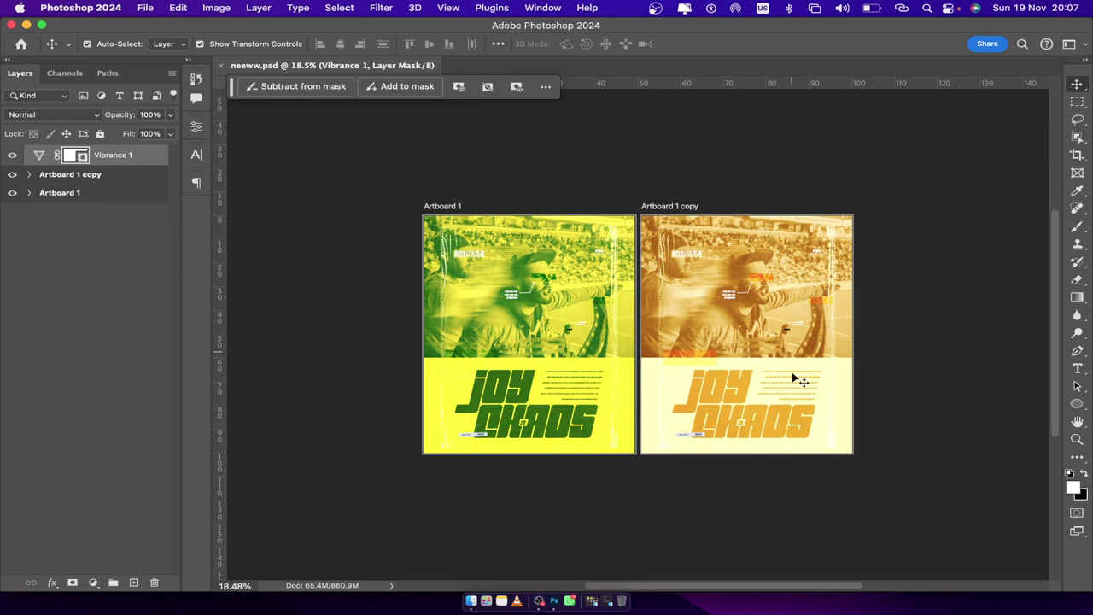
- Create a new 3000 x 3750 px portrait artboard document at 118.11 pixels/centimeter, 8-bit RGB Color, white background and sRGB IEC61966-2.1 profile
right_click(536, 66)
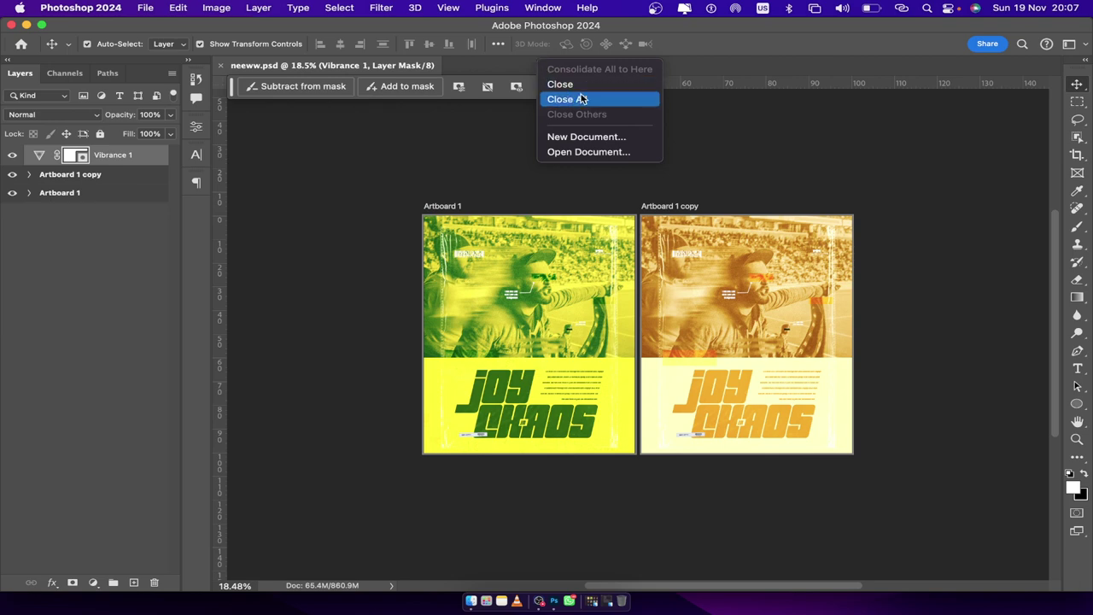
left_click(592, 136)
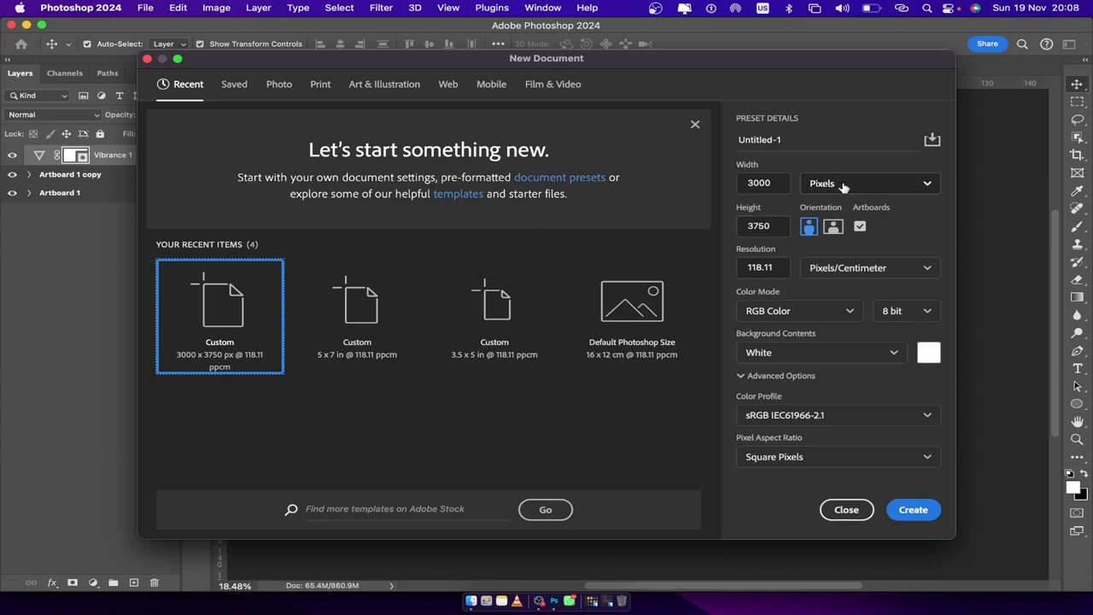
left_click(860, 227)
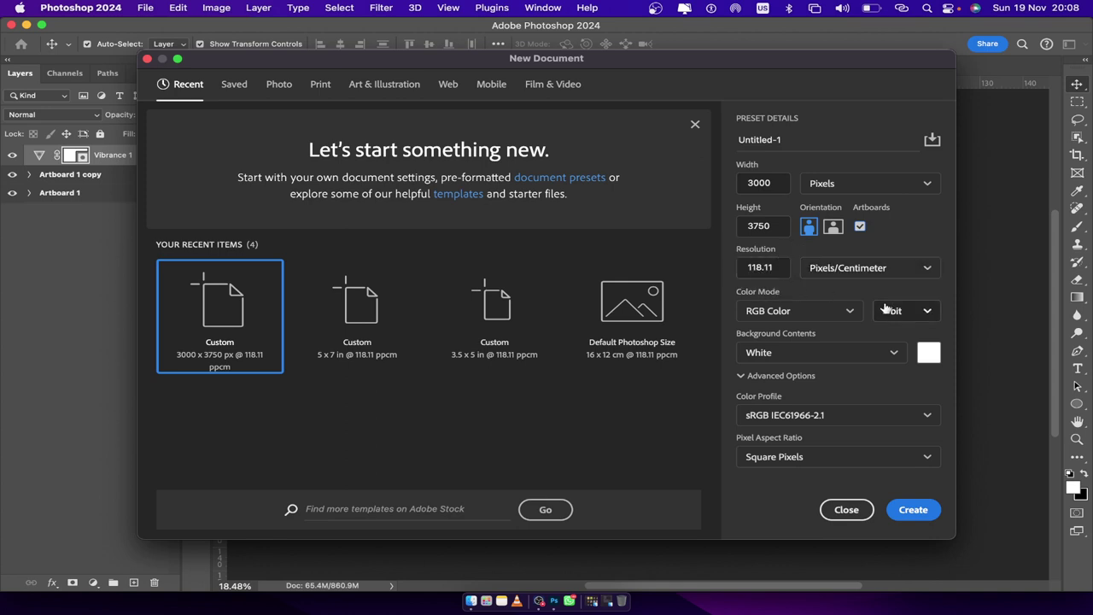
left_click(848, 312)
left_click(848, 312)
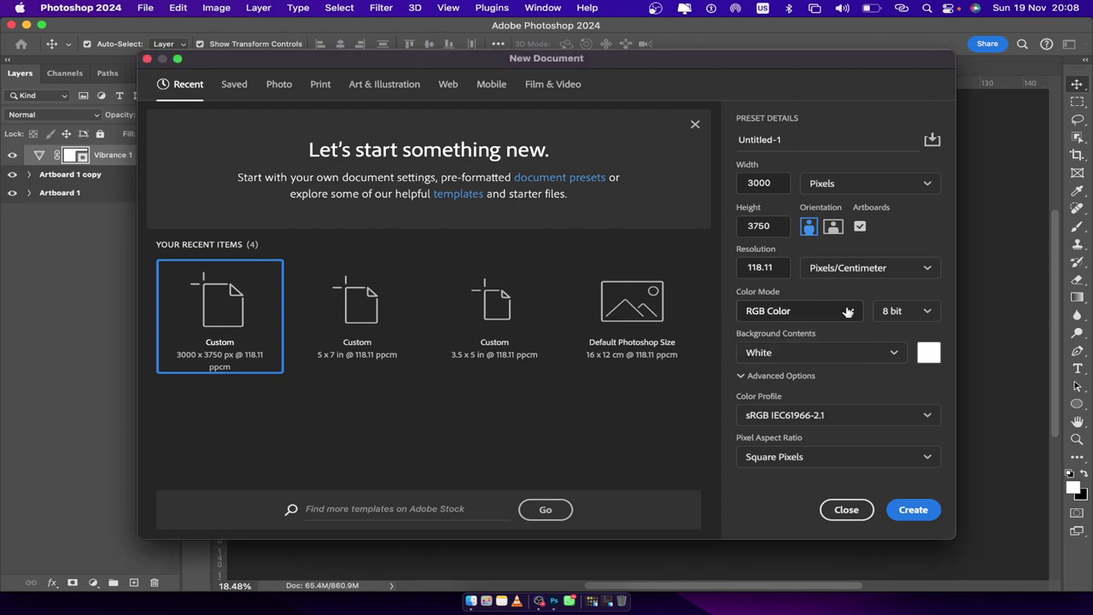
left_click(850, 313)
left_click(851, 313)
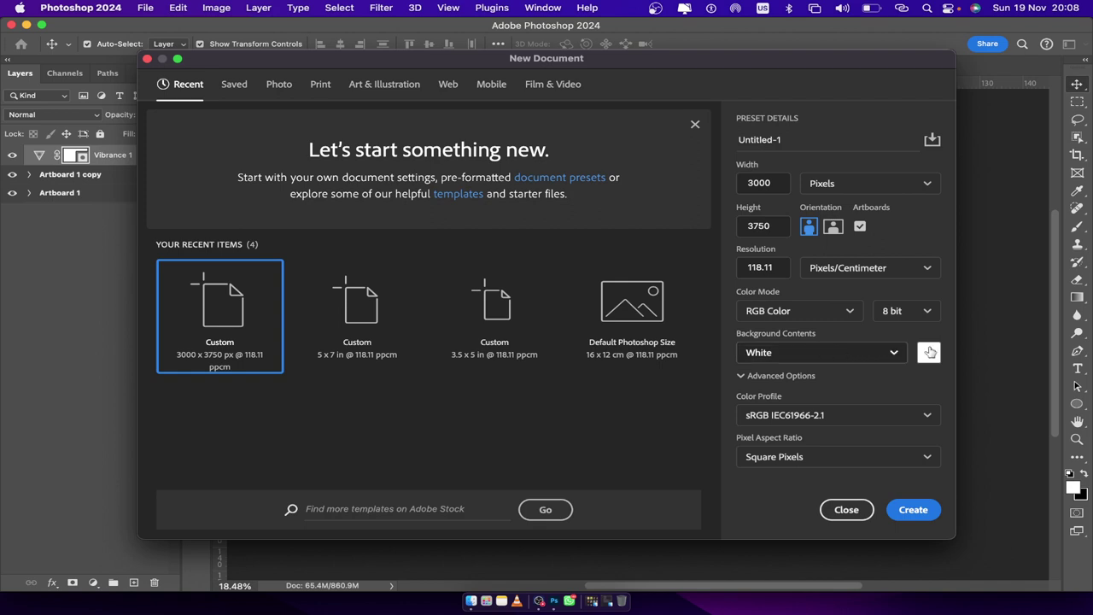
left_click(866, 413)
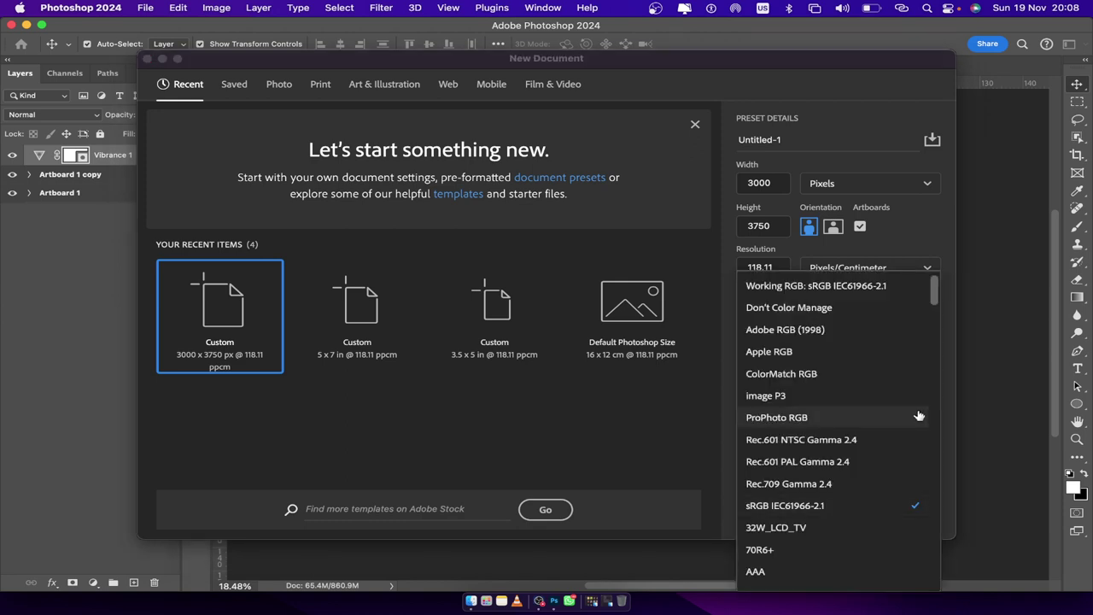
left_click(888, 505)
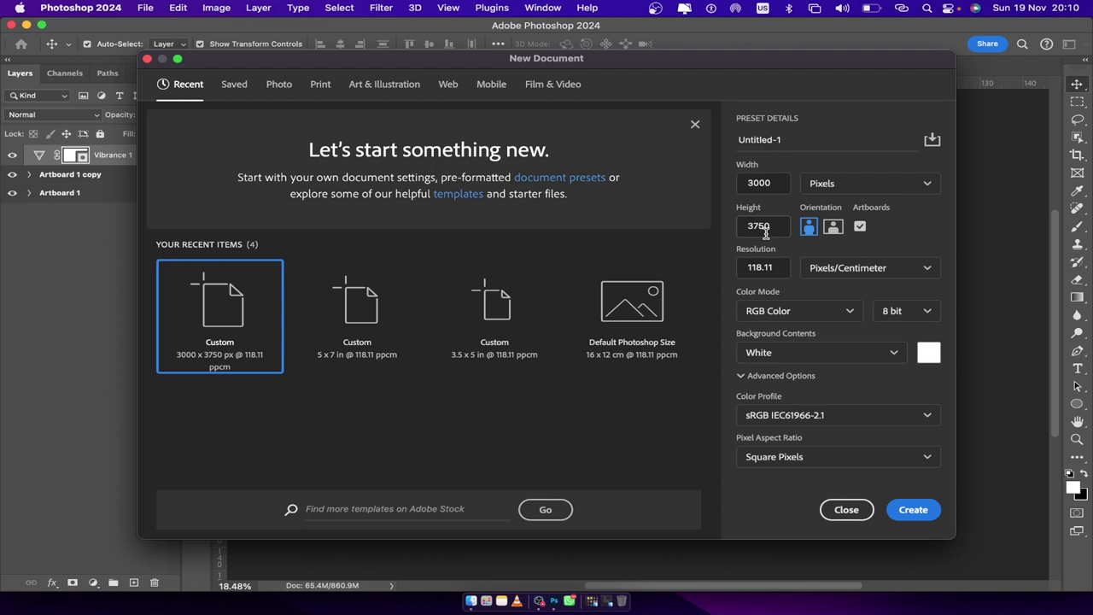
left_click(910, 509)
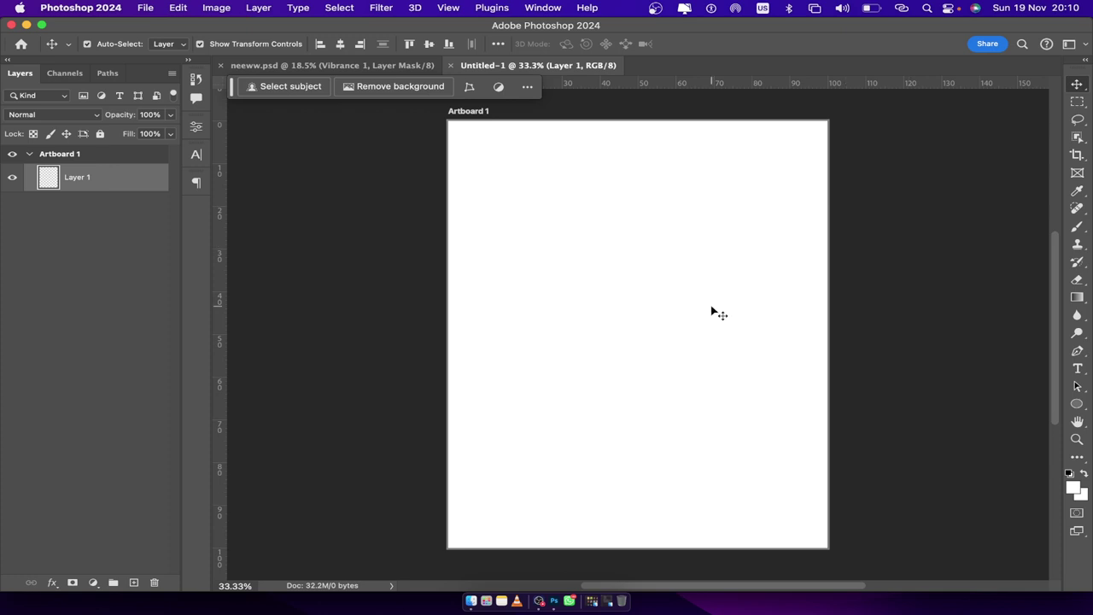
- Duplicate Artboard 1 with the Artboard tool active and collapse the artboard properties
scroll(714, 312, "down", 2)
scroll(713, 312, "right", 4)
scroll(715, 315, "right", 2)
scroll(715, 314, "up", 1)
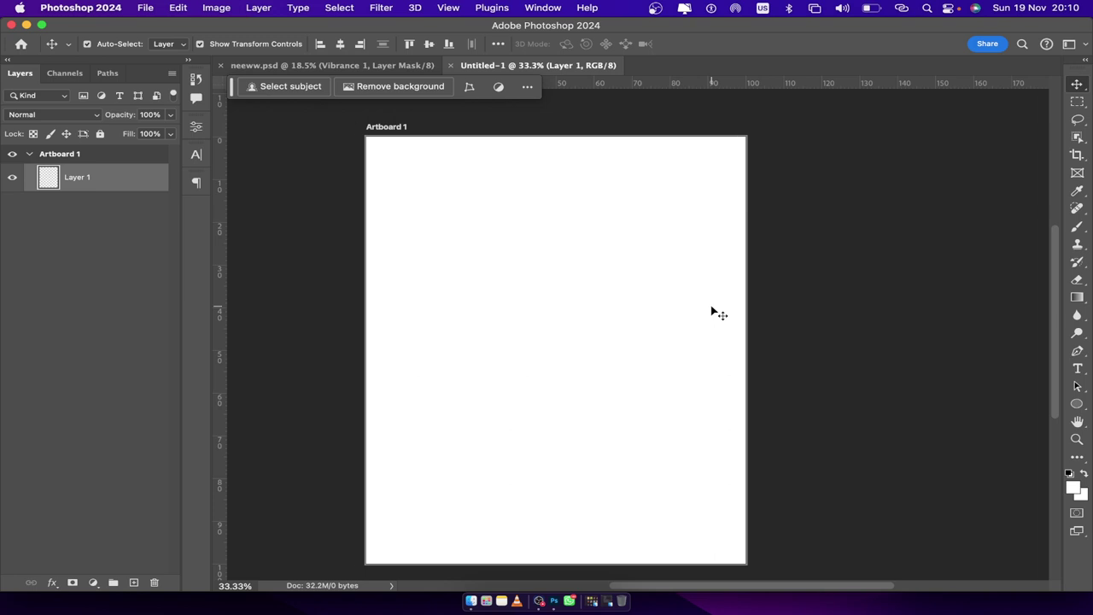
scroll(716, 315, "right", 2)
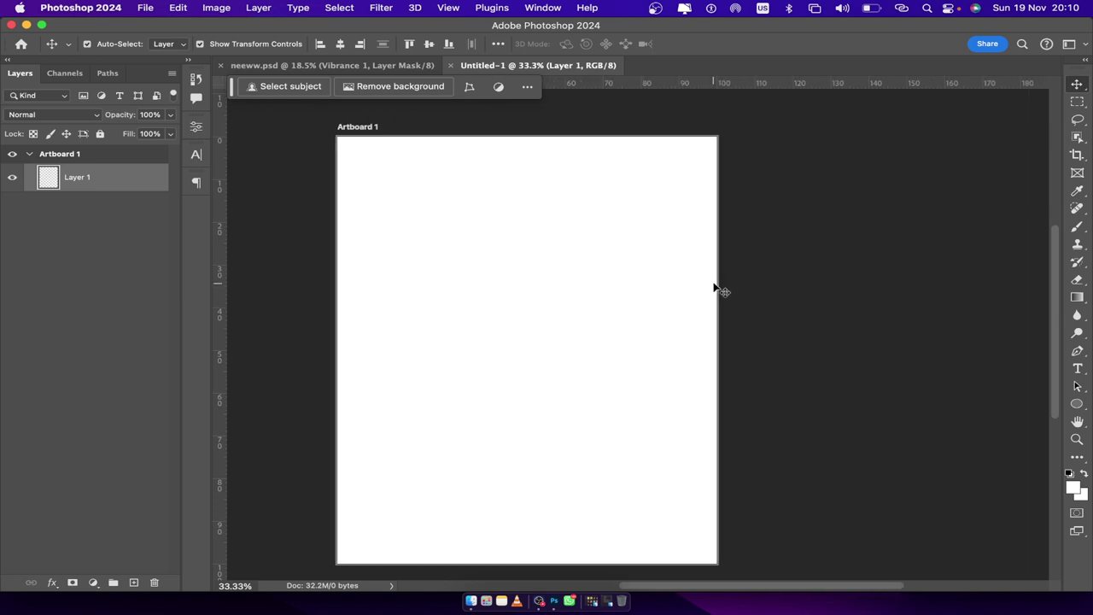
key("shift+v")
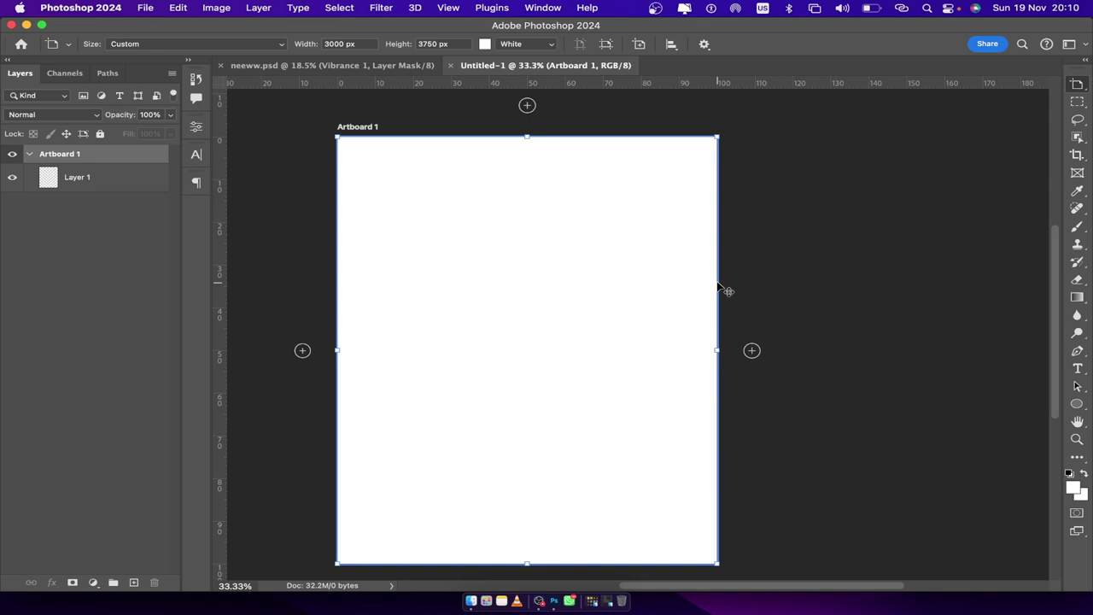
key("super+j")
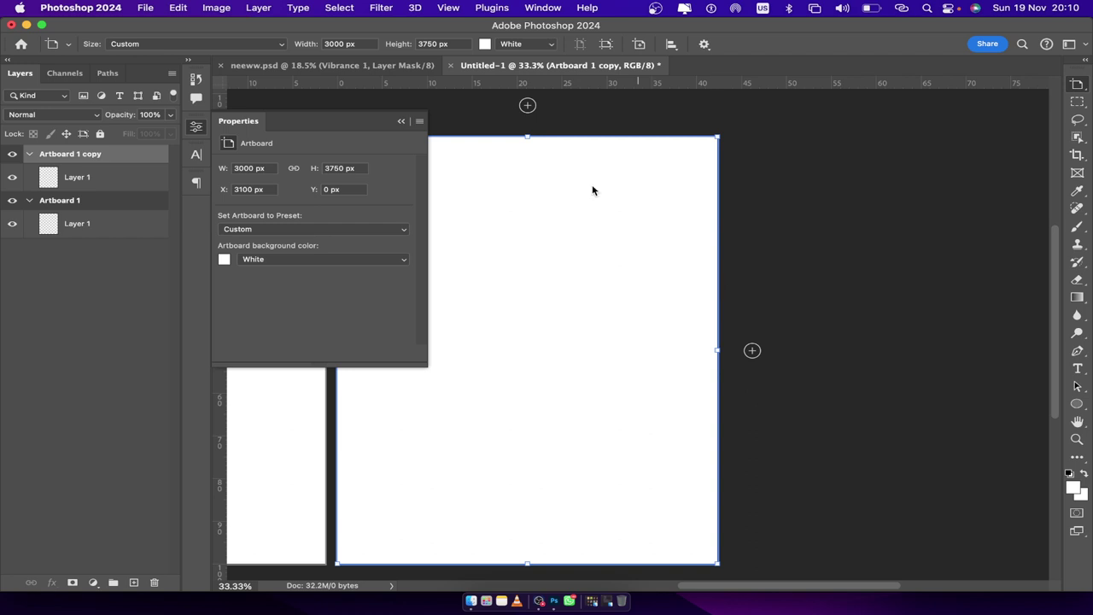
left_click(403, 123)
- Undo the artboard duplication, reselect Artboard 1 and duplicate it again beside the original
key("super+z")
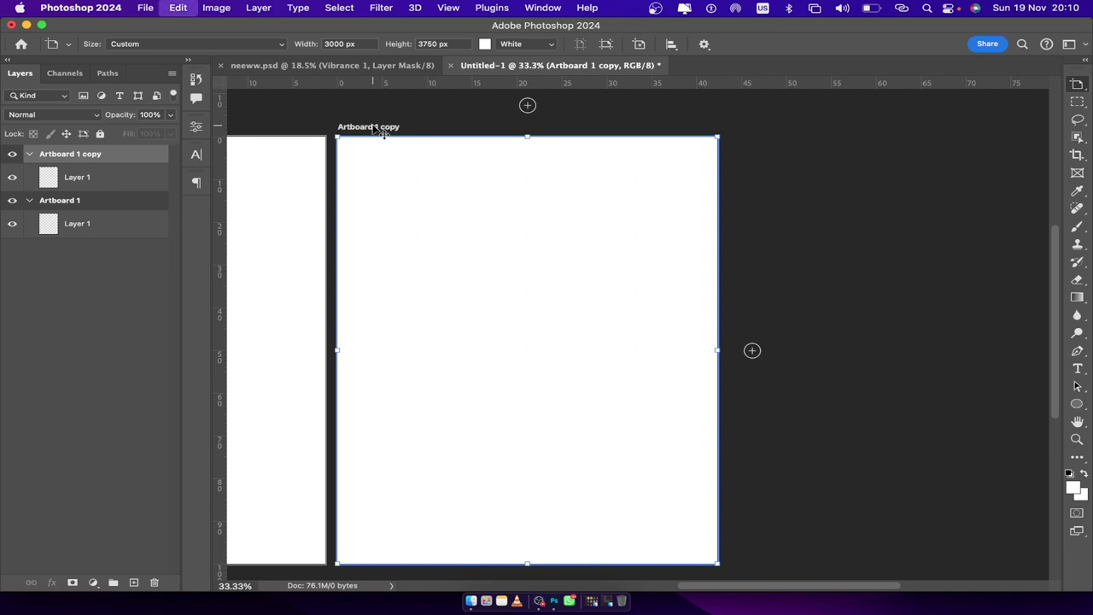
left_click(81, 270)
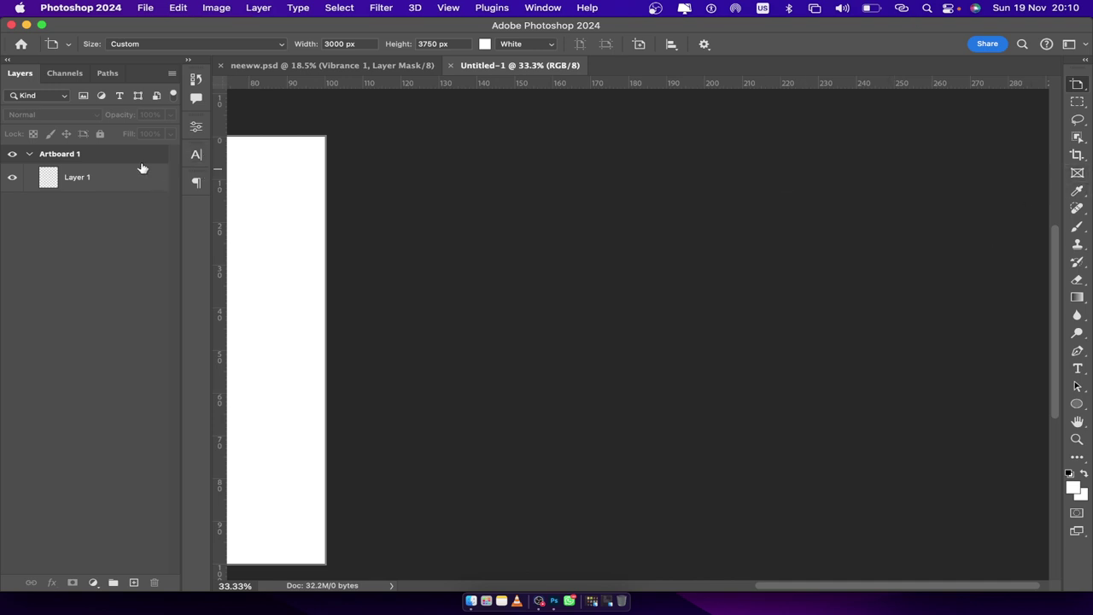
left_click(107, 154)
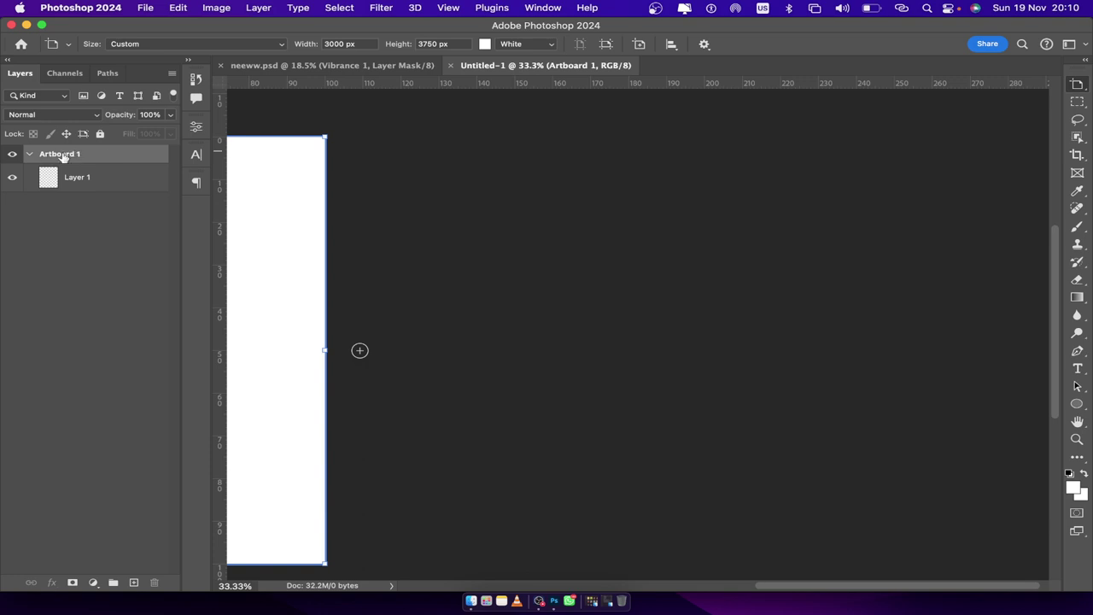
key("super+j")
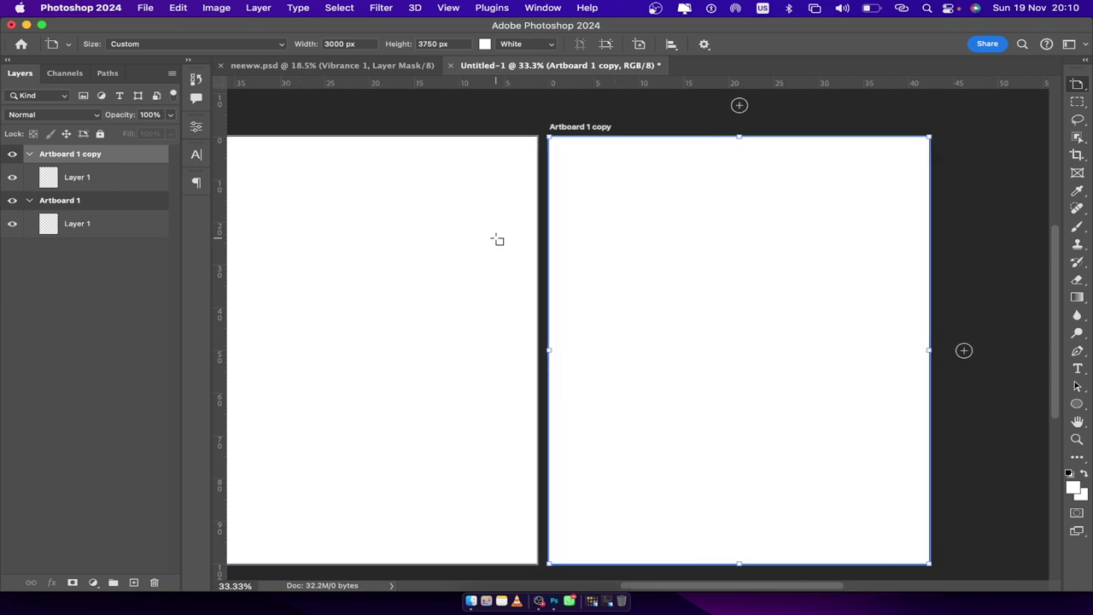
scroll(498, 240, "left", 4)
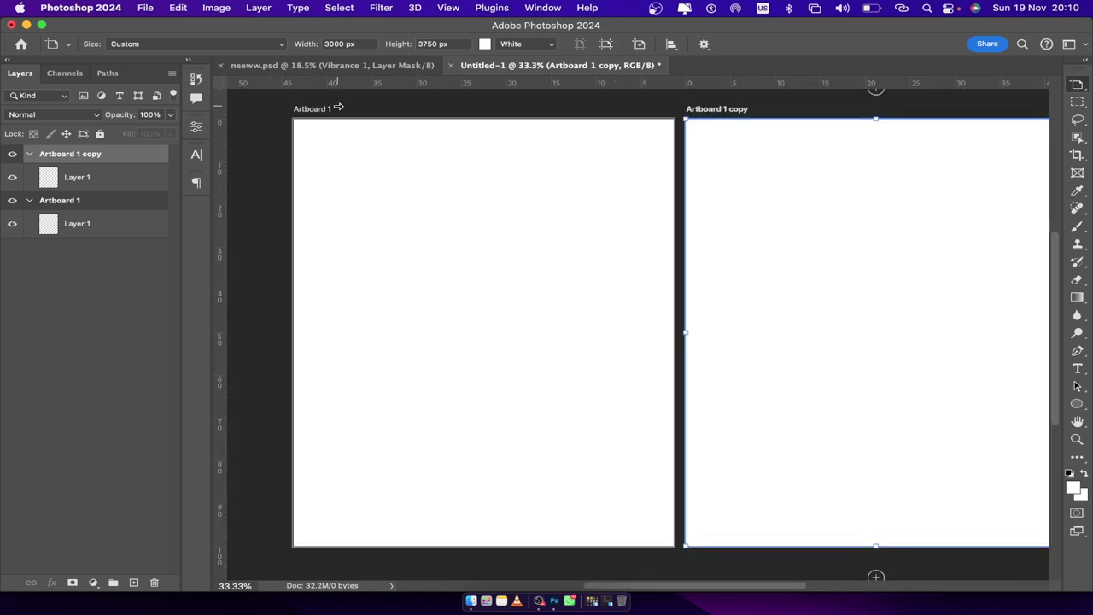
- Close the Untitled-1 document without saving its changes
left_click(452, 66)
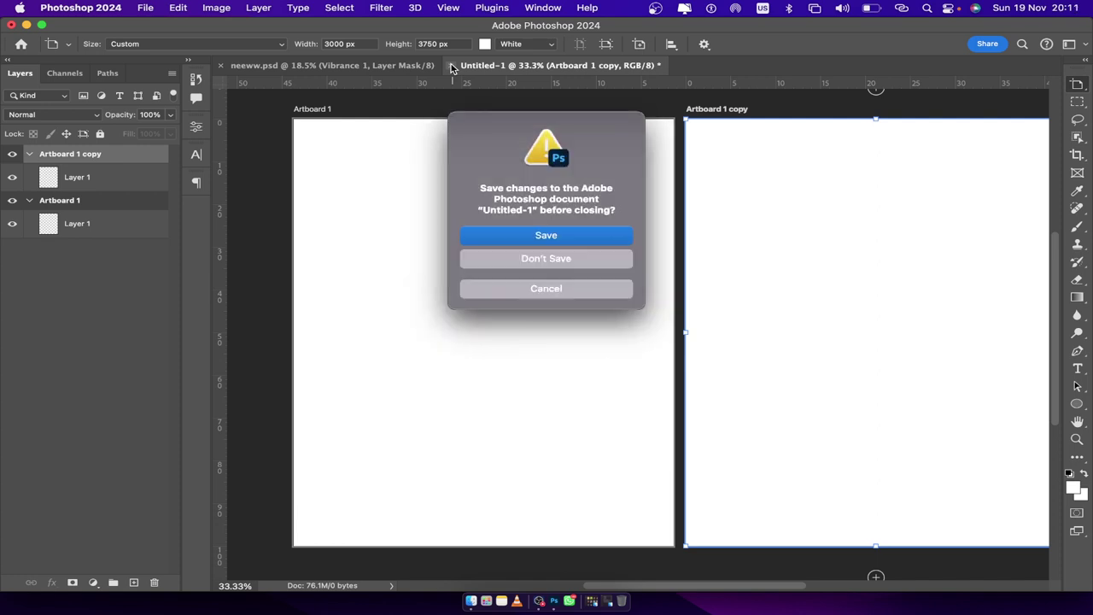
left_click(535, 262)
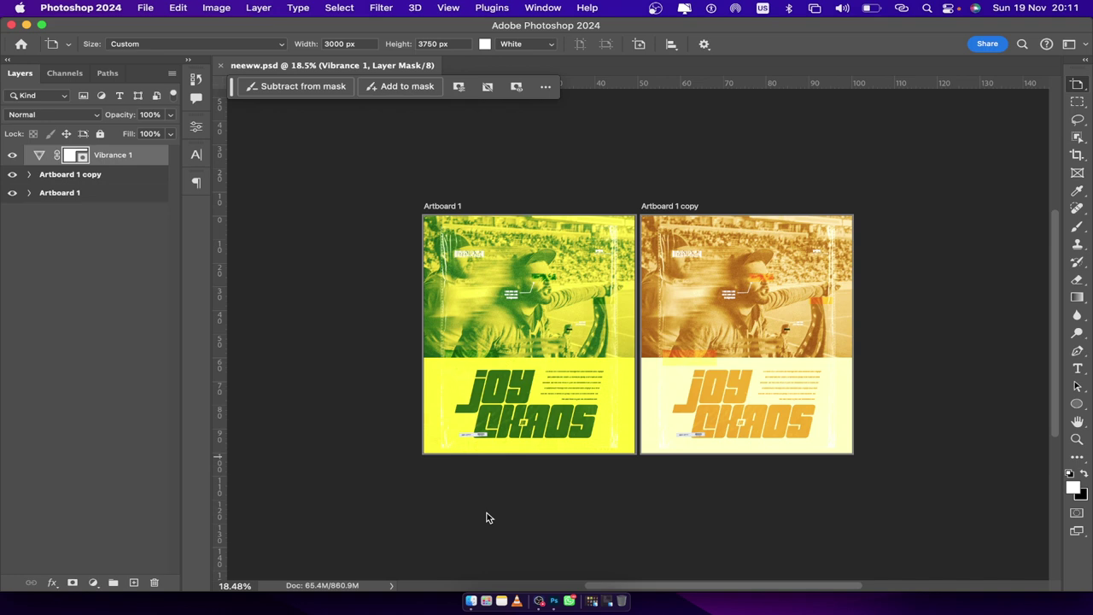
- Switch to Finder, locate the black-and-white stadium fan photo in the Downloads folder, and preview it
left_click(471, 596)
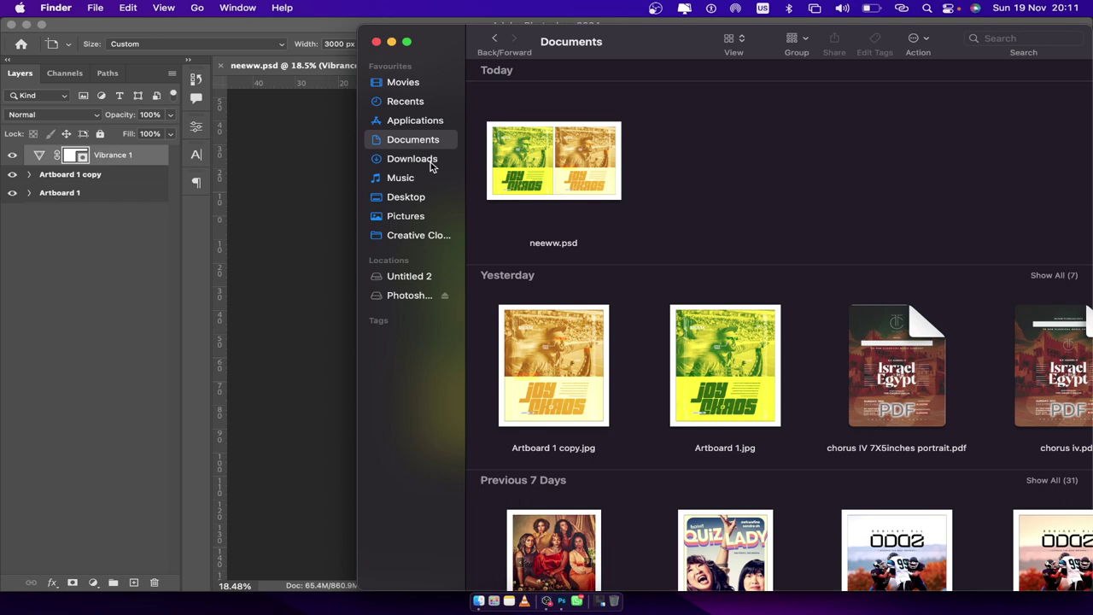
left_click(432, 164)
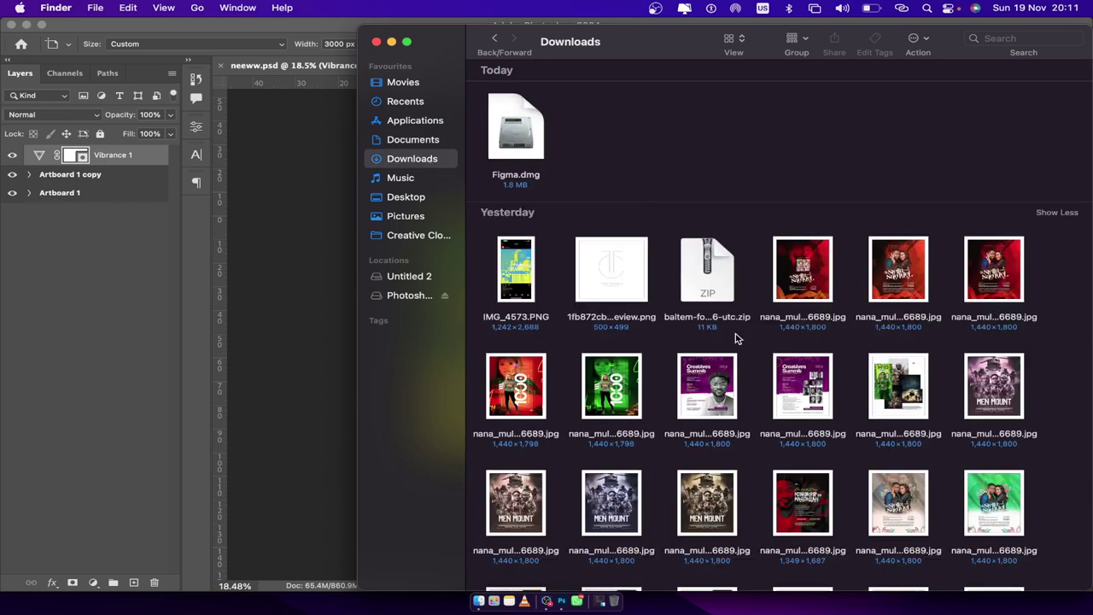
scroll(736, 337, "down", 3)
scroll(737, 337, "down", 8)
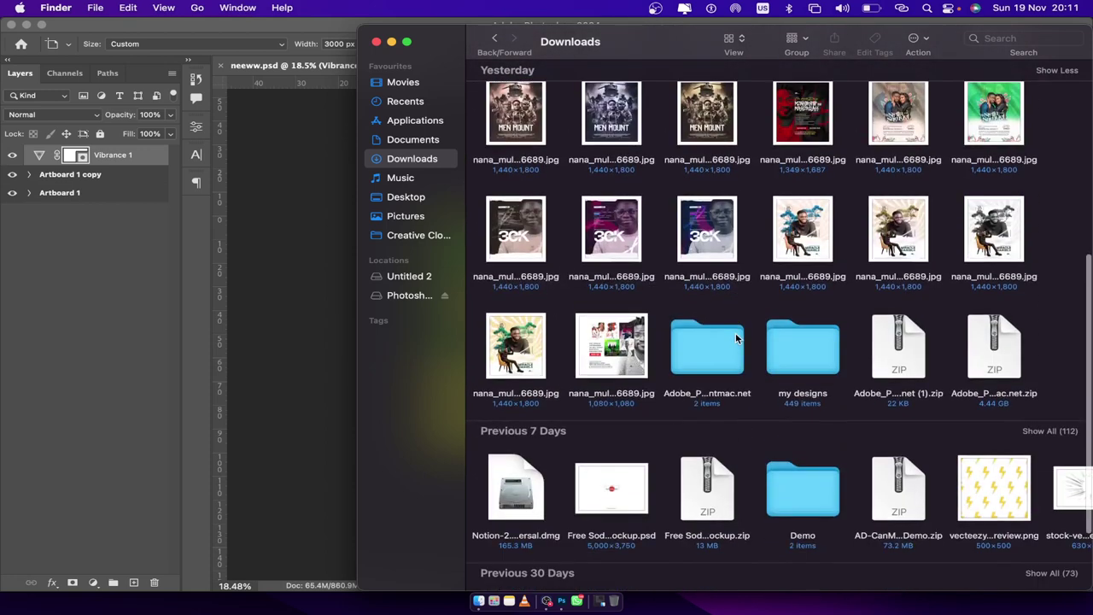
scroll(736, 338, "down", 4)
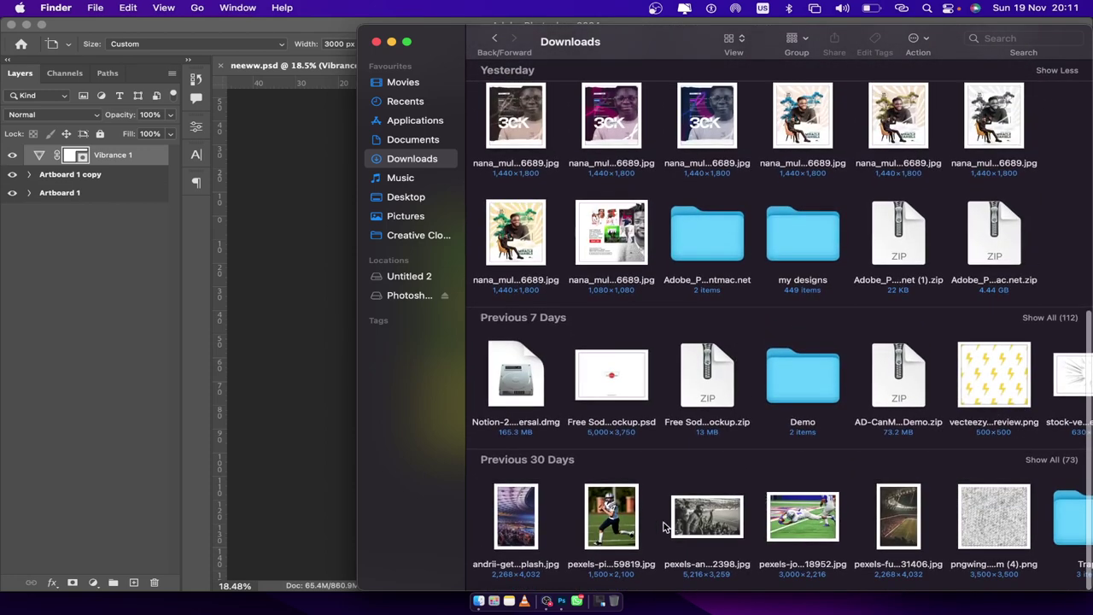
left_click(692, 523)
key("space")
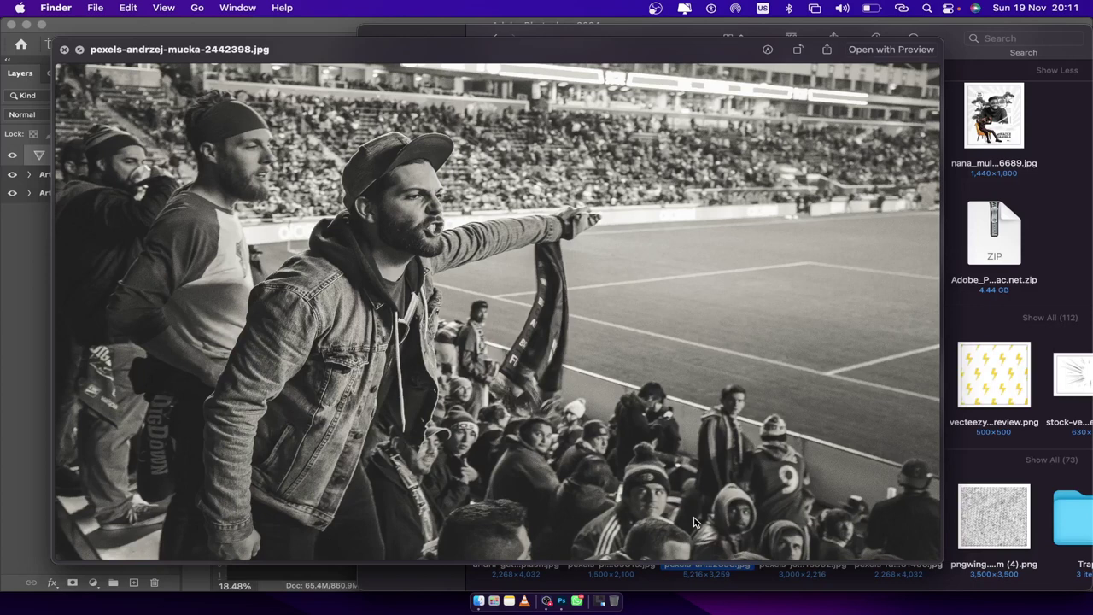
left_click(65, 51)
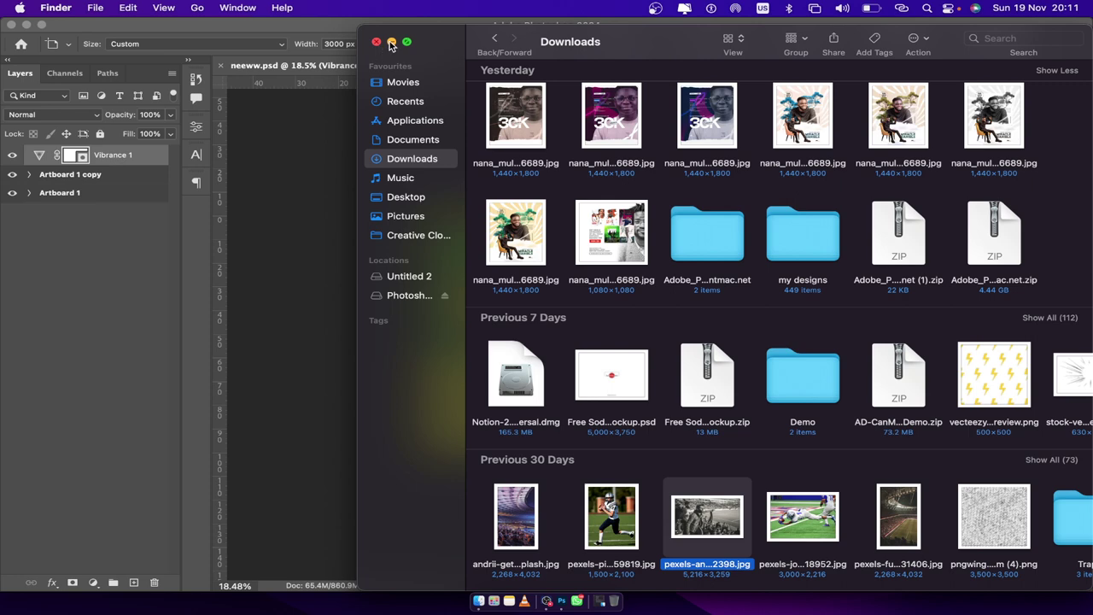
left_click(390, 42)
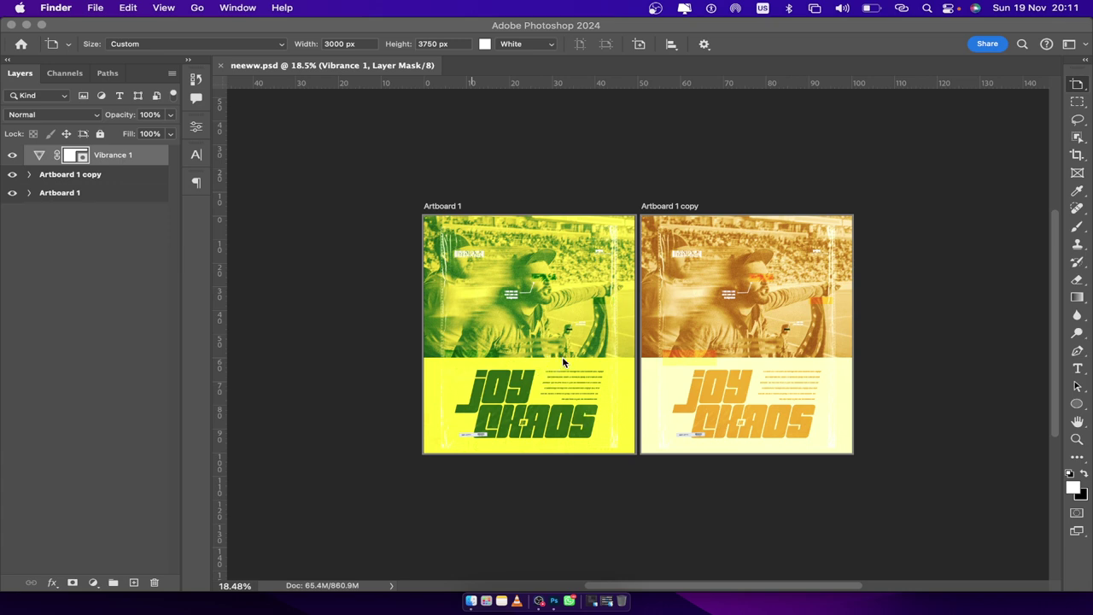
- Reopen Finder to preview the stadium fan photo once more, and return to neeww.psd in Photoshop
left_click(485, 571)
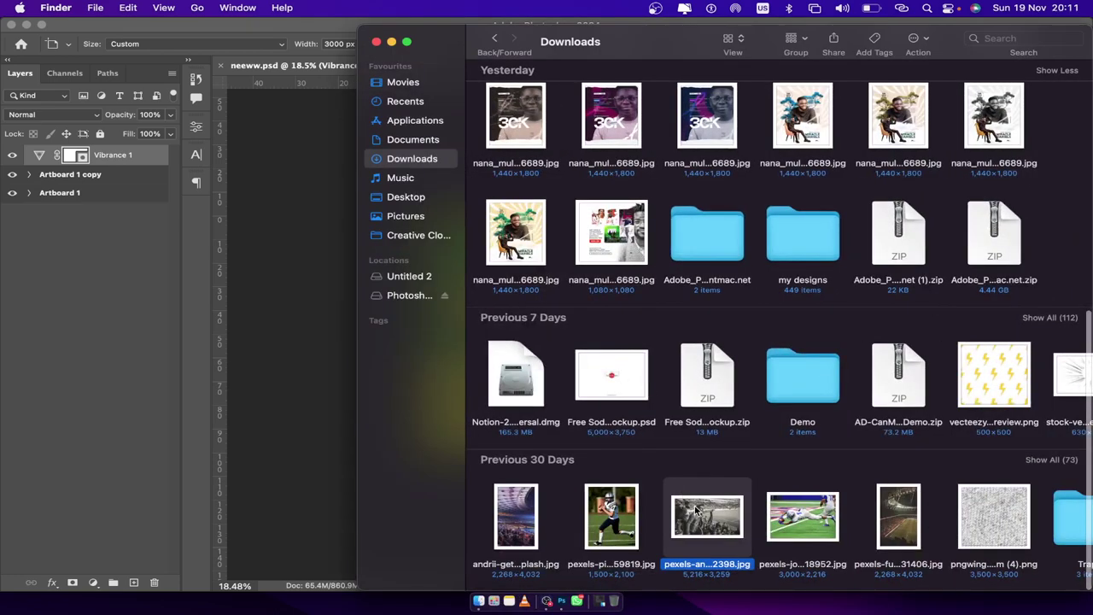
key("space")
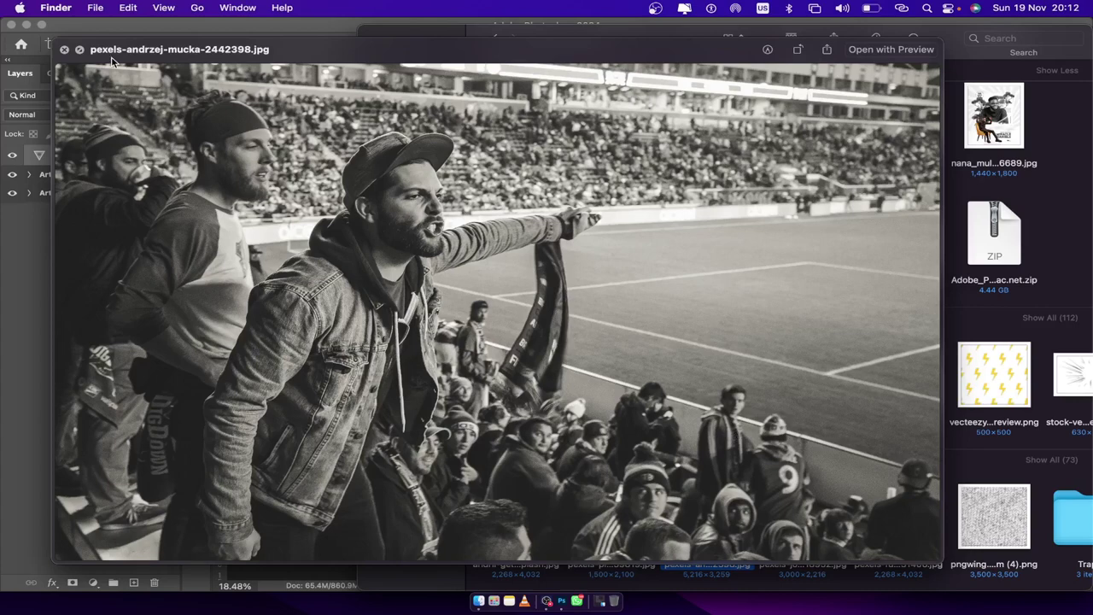
left_click(65, 50)
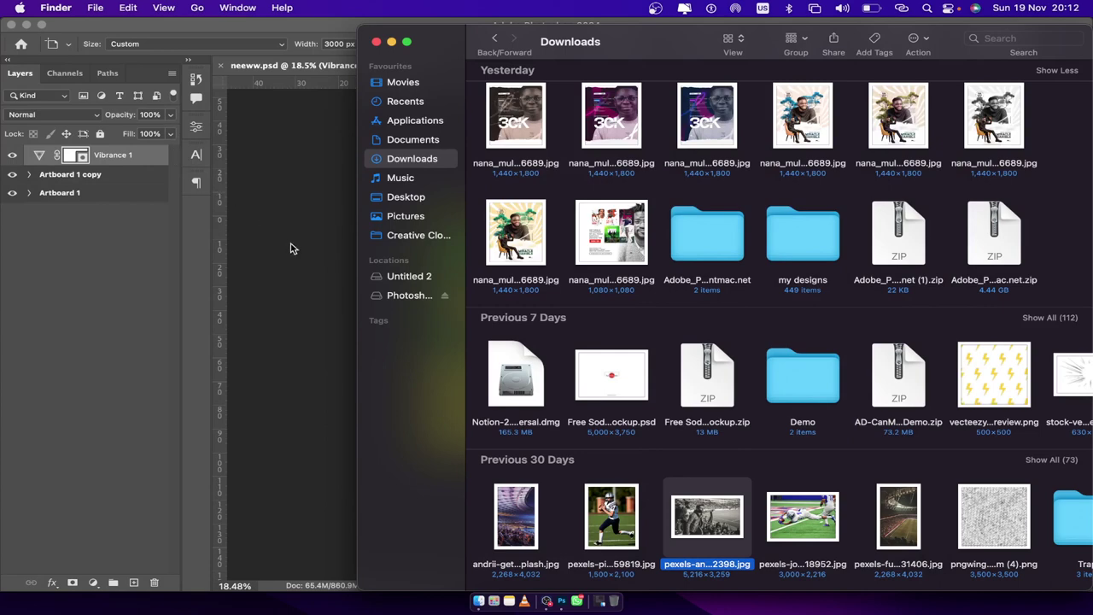
left_click(291, 248)
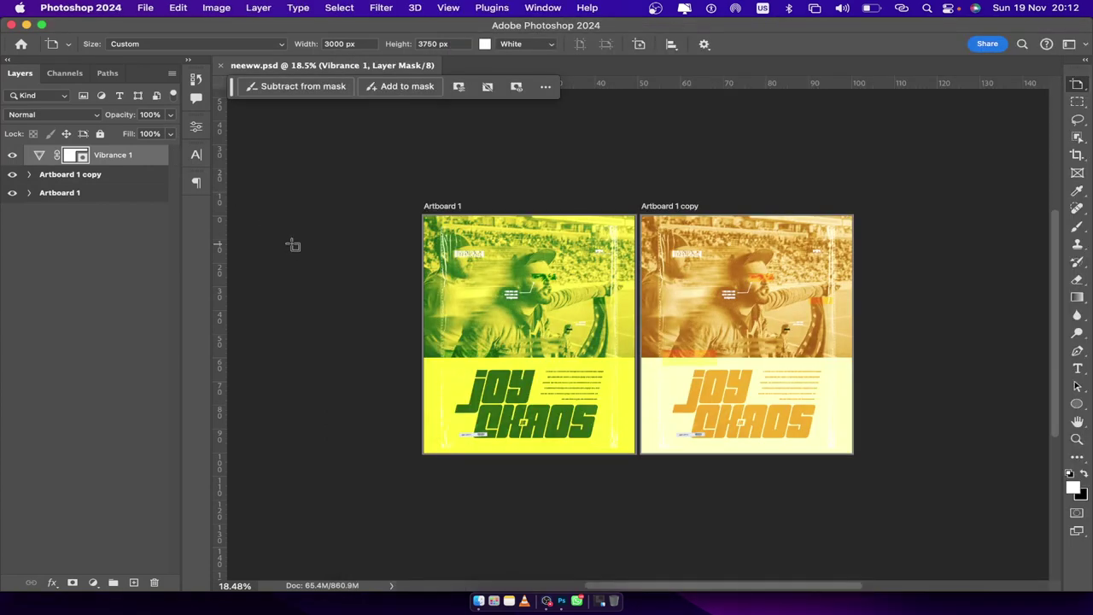
- Show the cream Color Fill 1 background layer on Artboard 1 and select it
key("super+plus")
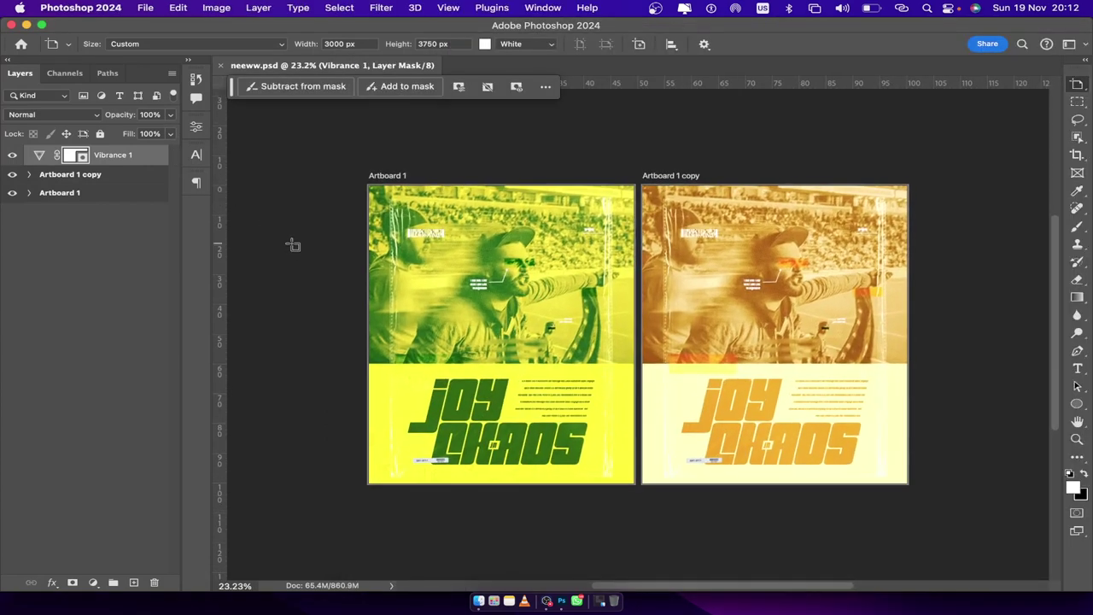
key("super+plus")
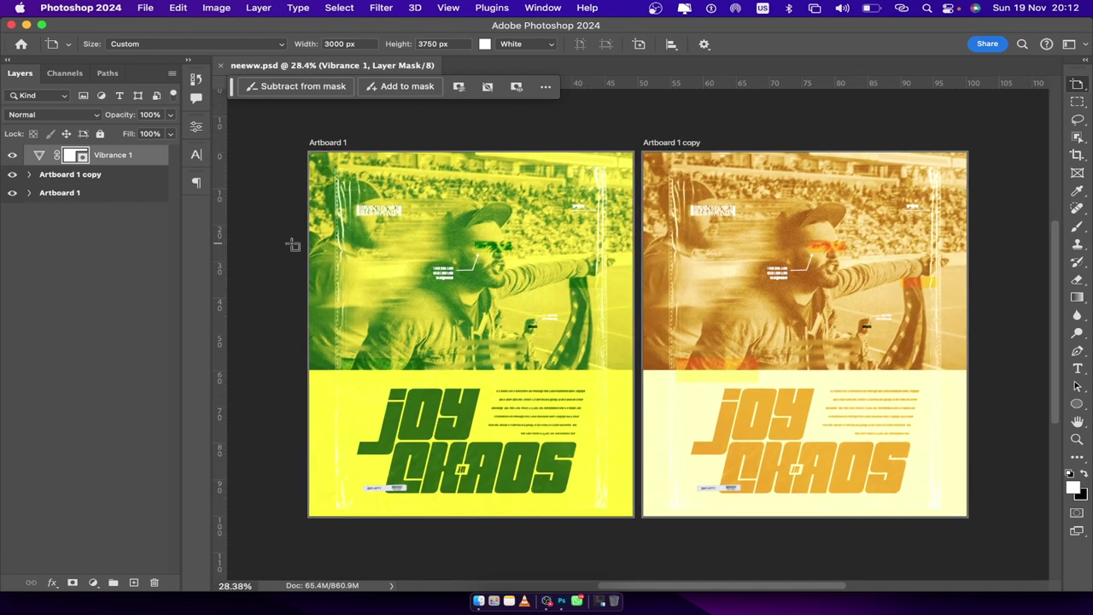
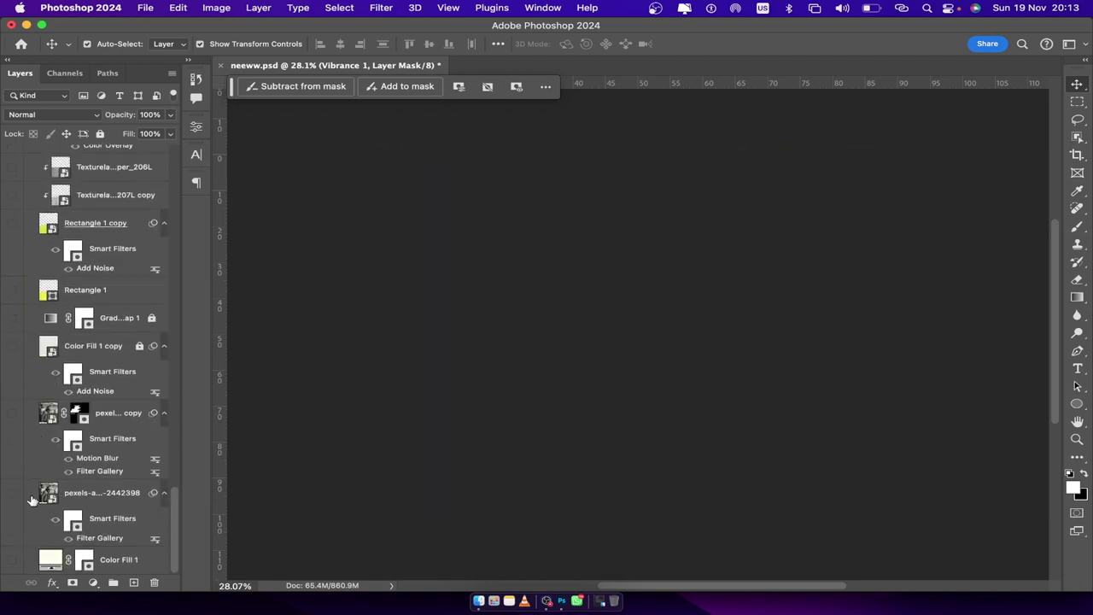
left_click(12, 562)
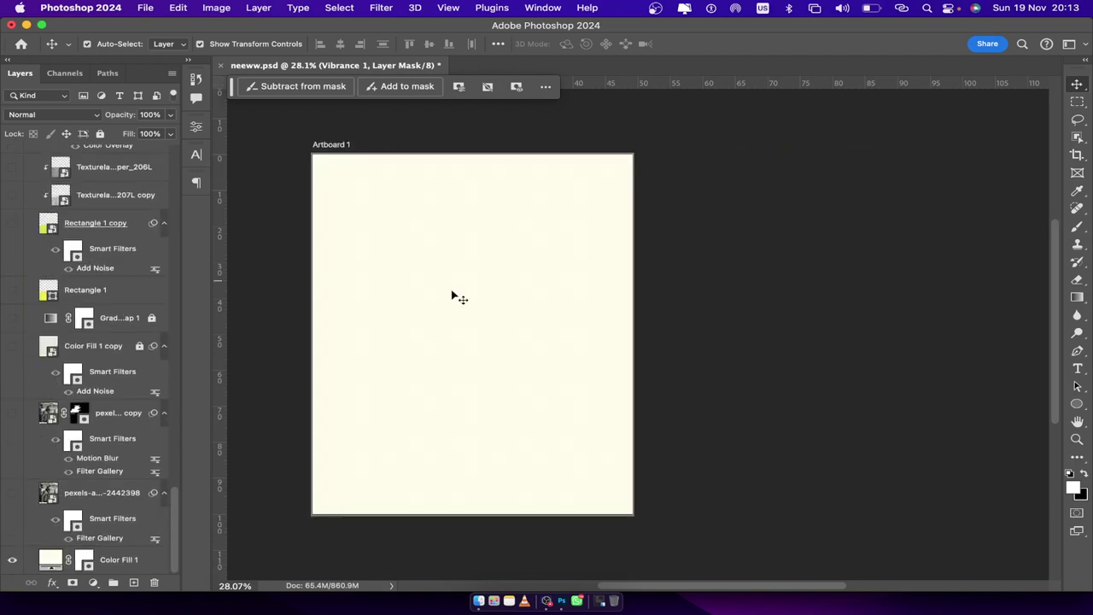
left_click(119, 560)
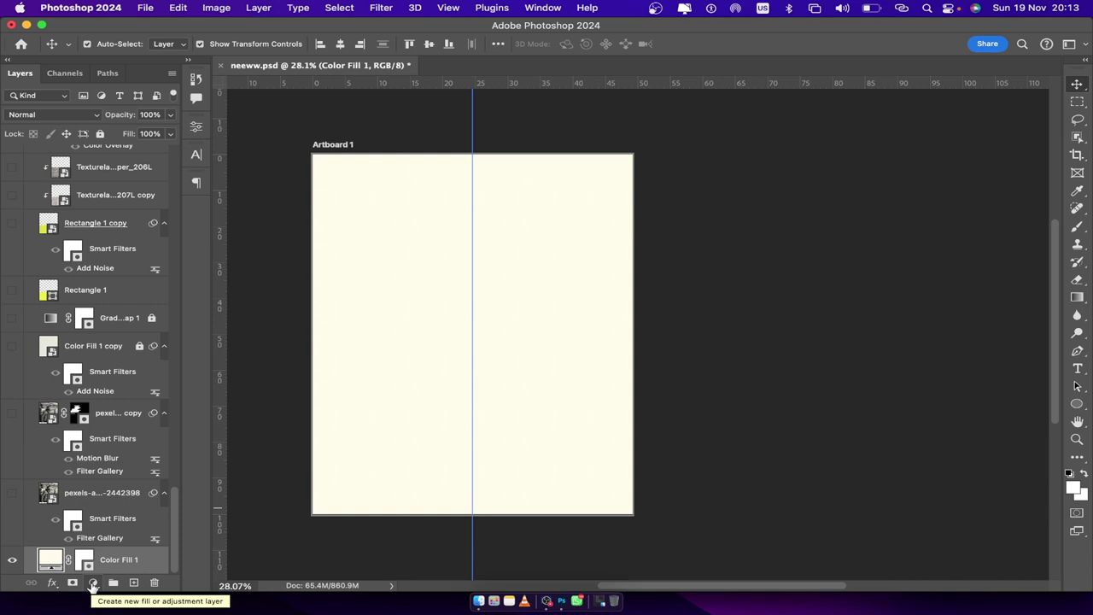
left_click(92, 583)
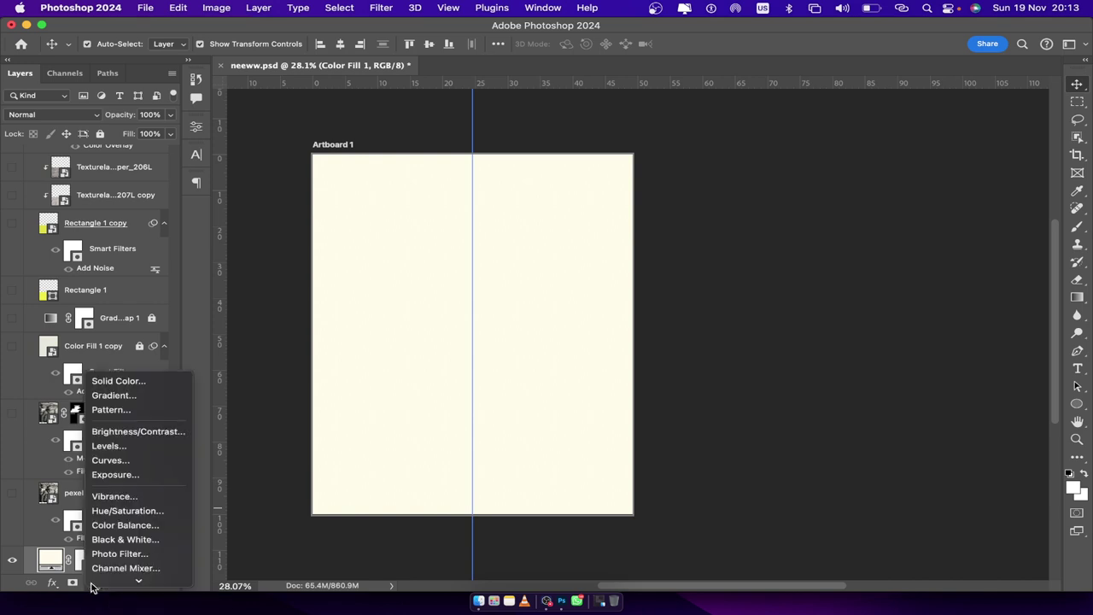
left_click(110, 382)
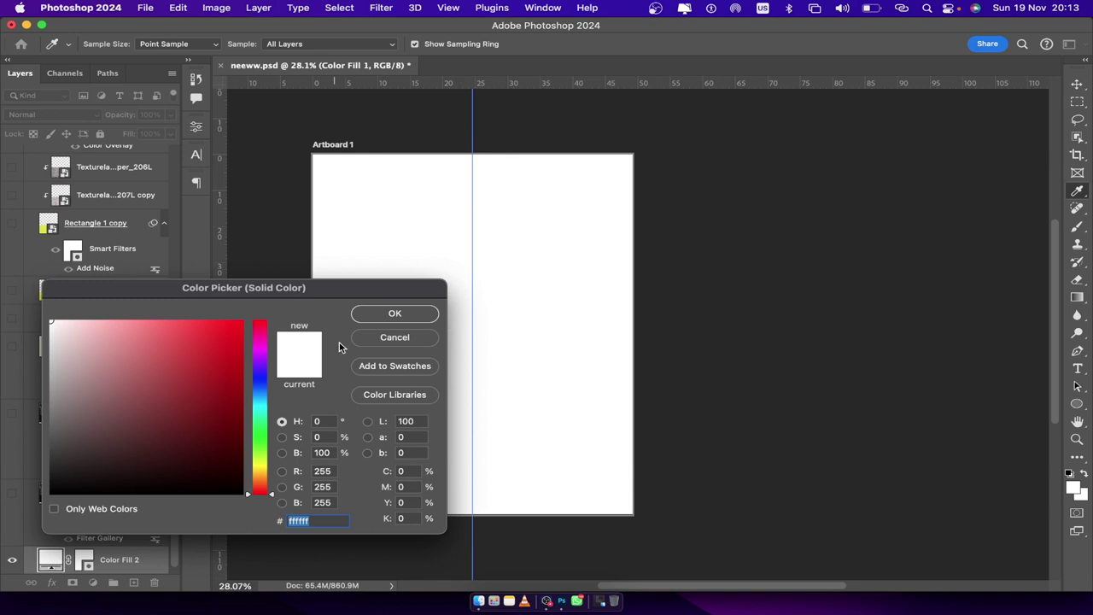
left_click(393, 338)
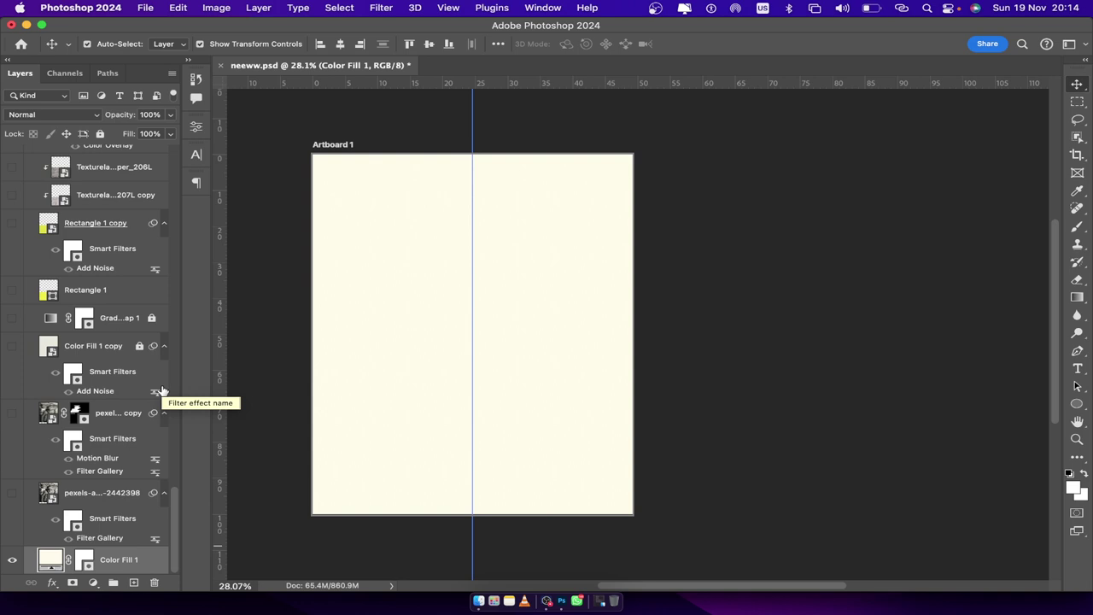
- Toggle the Rectangle 1 layer on and off, and show and select the stadium photo layer above Color Fill 1
left_click(12, 291)
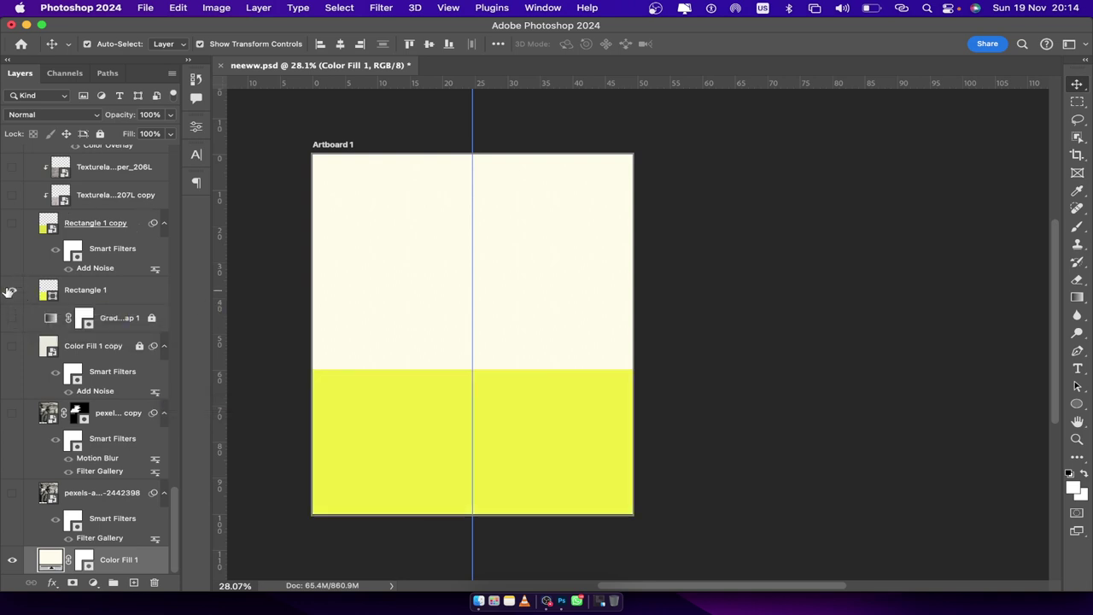
left_click(12, 291)
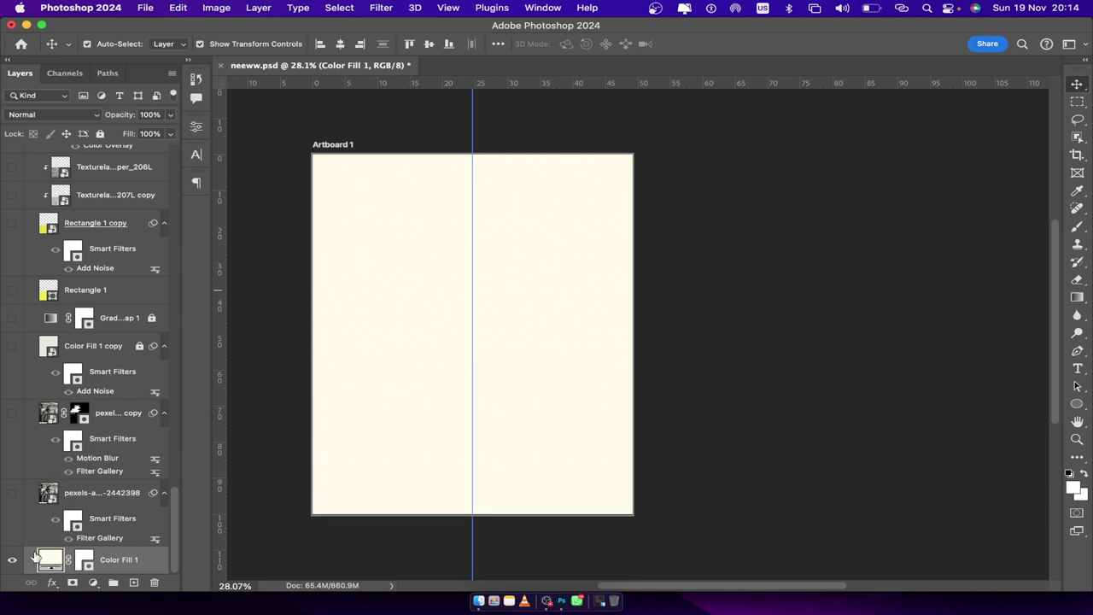
left_click(12, 493)
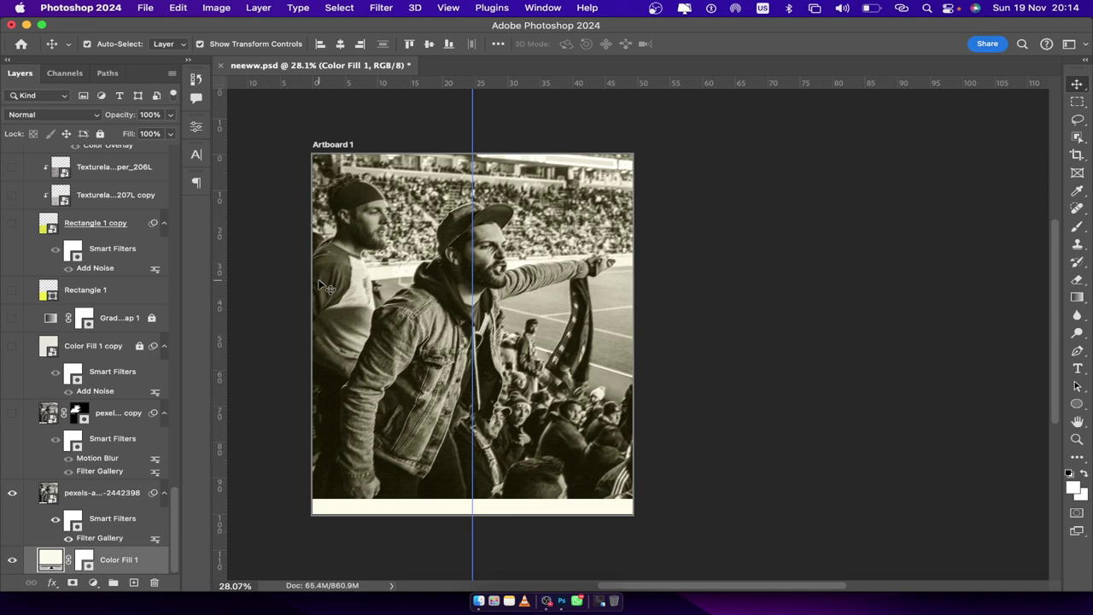
left_click(517, 217)
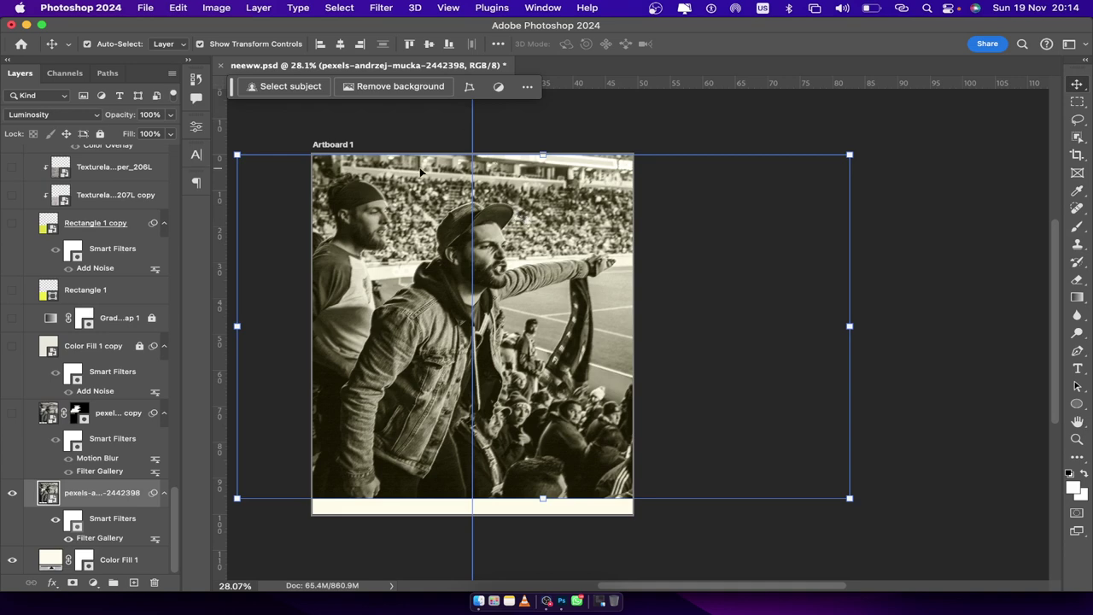
right_click(88, 493)
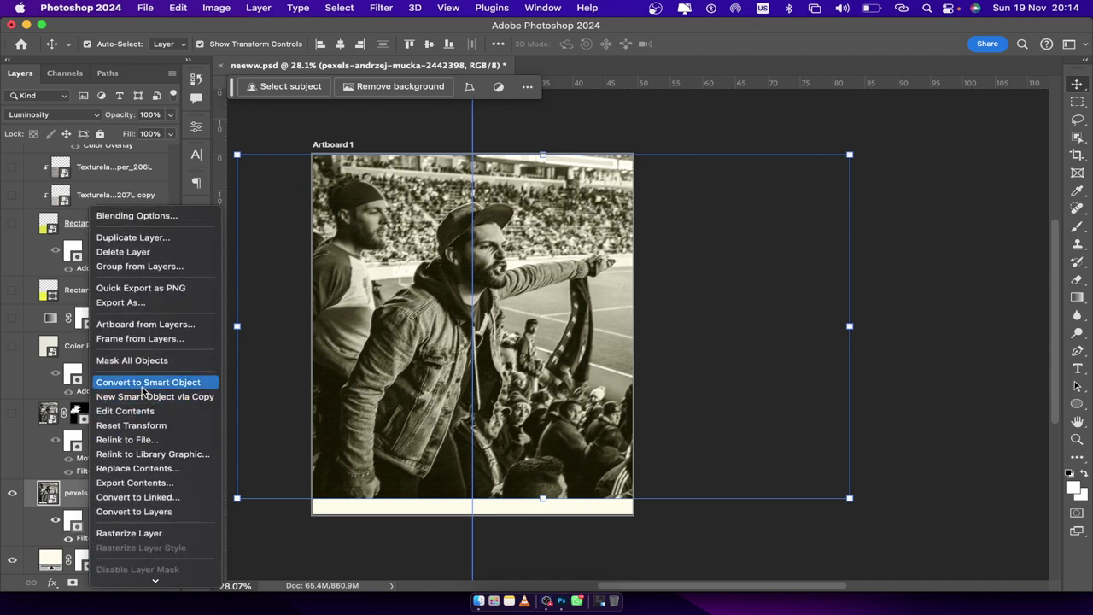
left_click(573, 108)
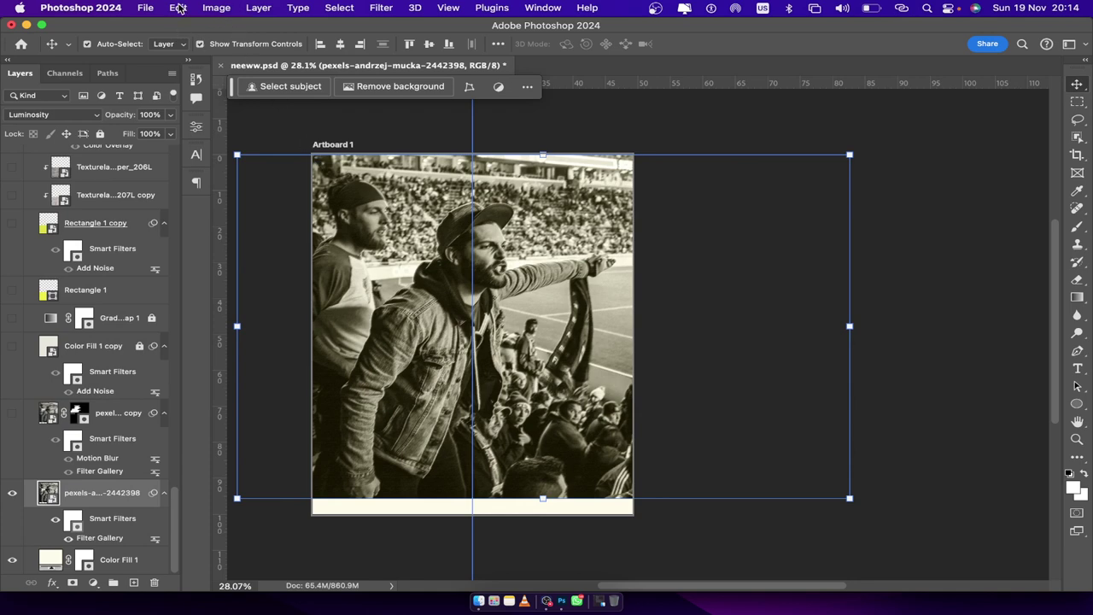
left_click(178, 8)
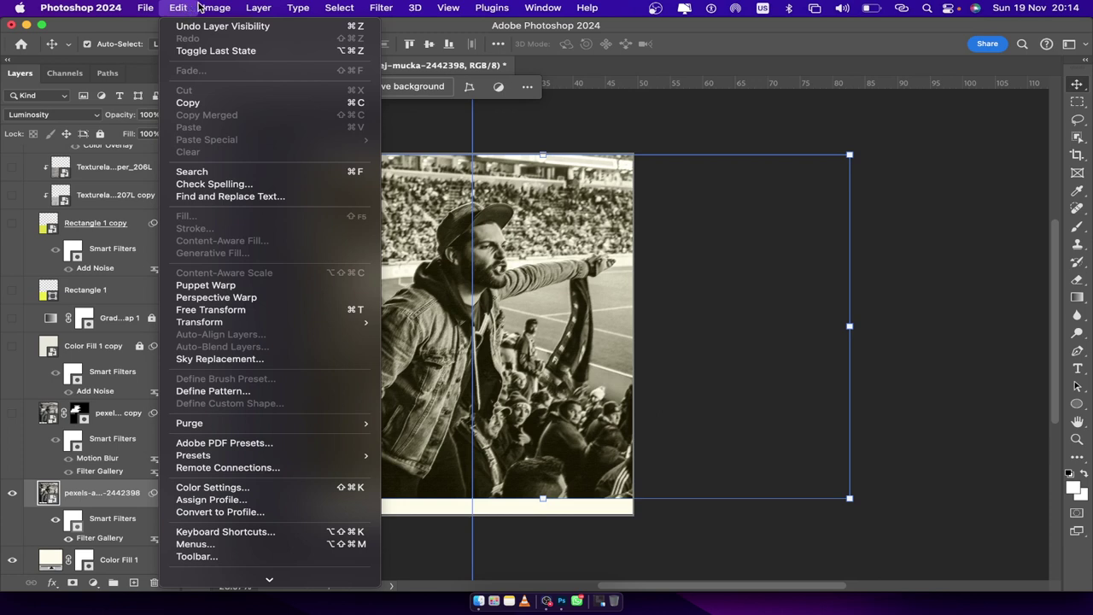
mouse_move(209, 8)
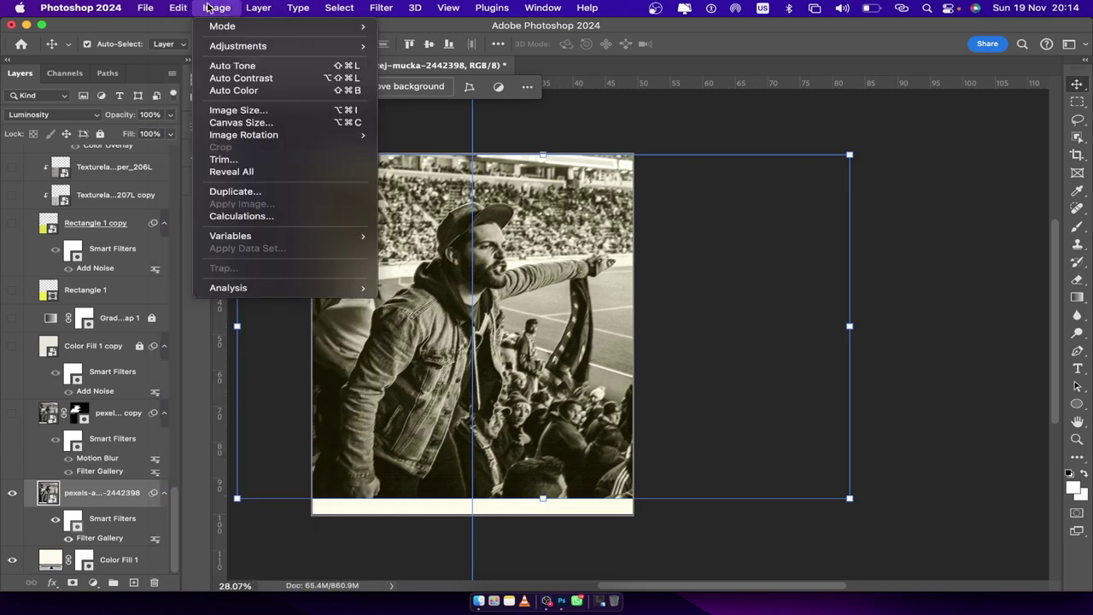
mouse_move(238, 49)
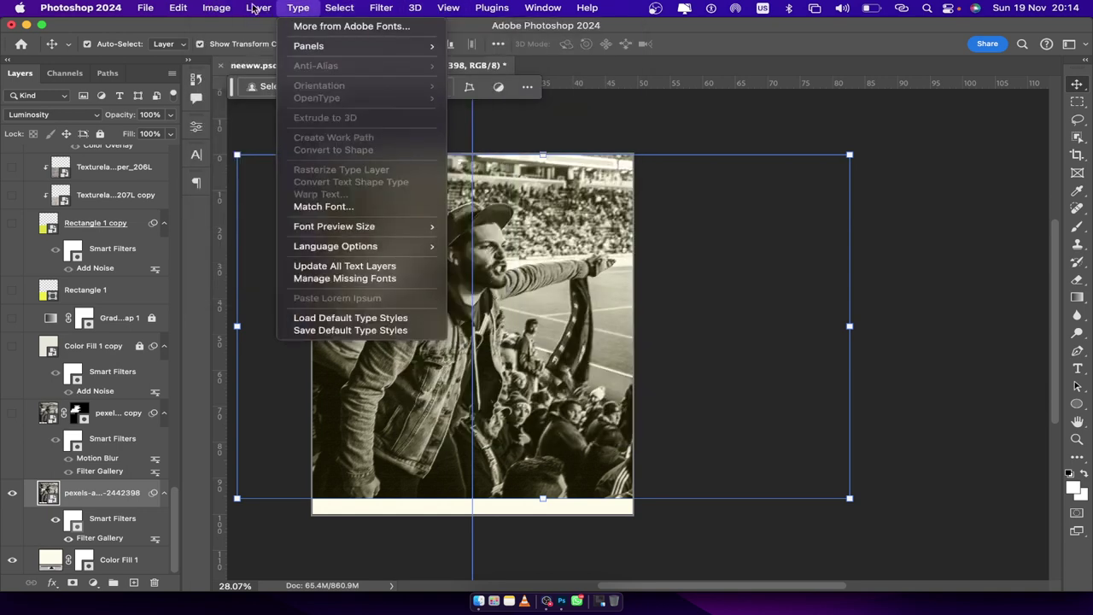
mouse_move(258, 8)
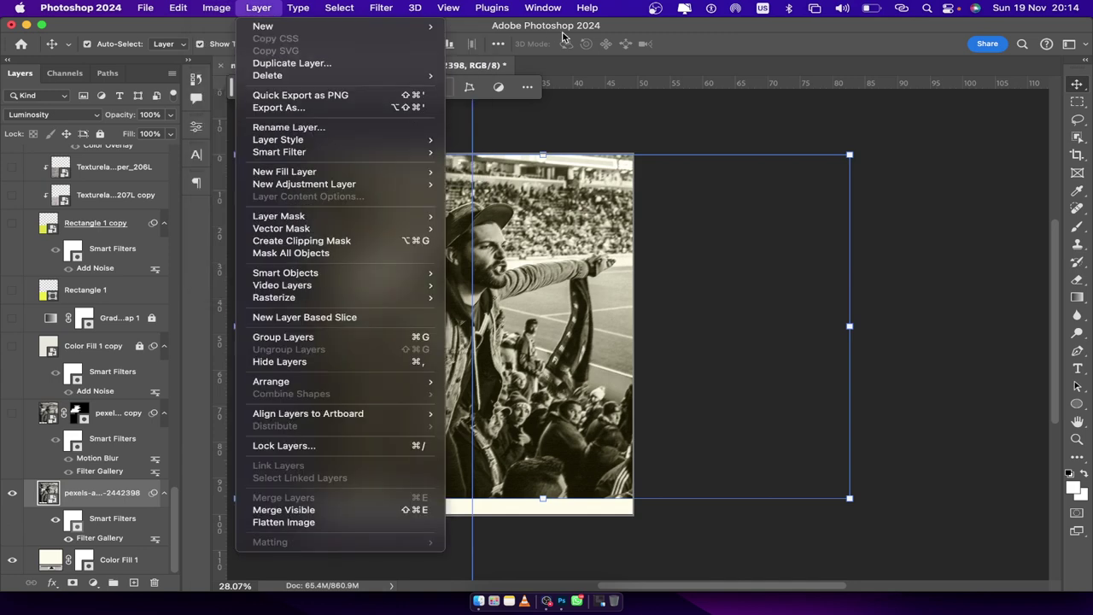
key("Escape")
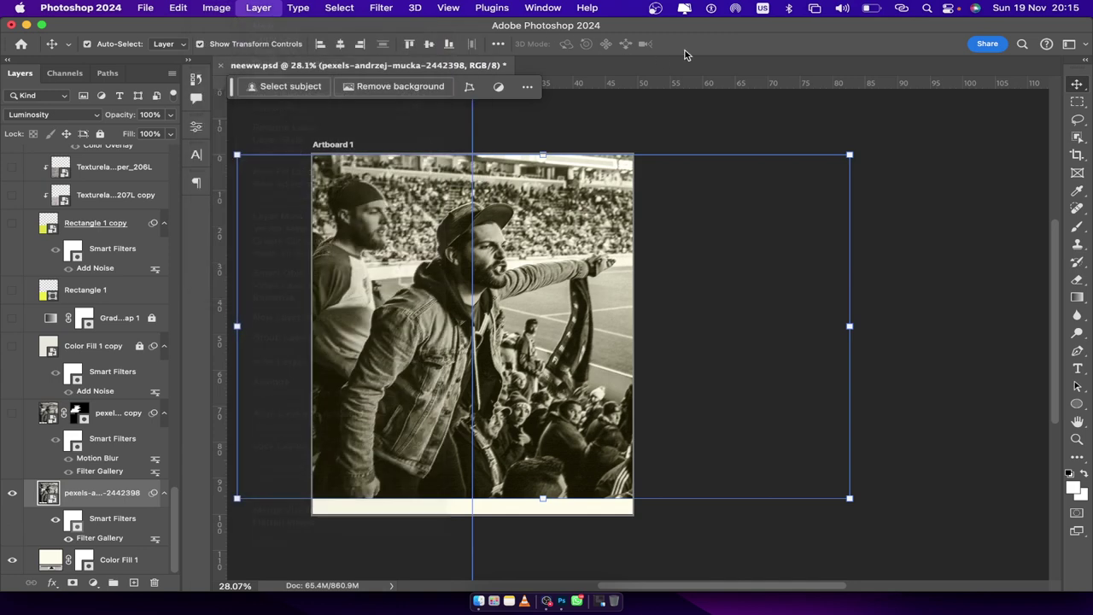
- Reopen the photo layer's Filter Gallery smart filter, review its Rough Pastels settings in the Artistic category, and accept them
left_click(386, 7)
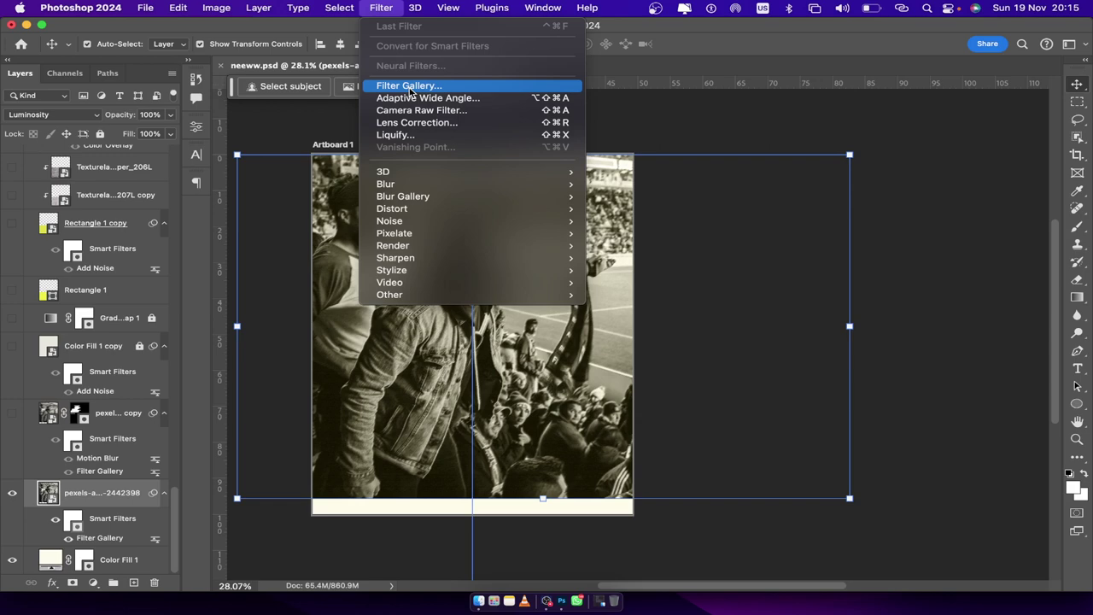
left_click(106, 544)
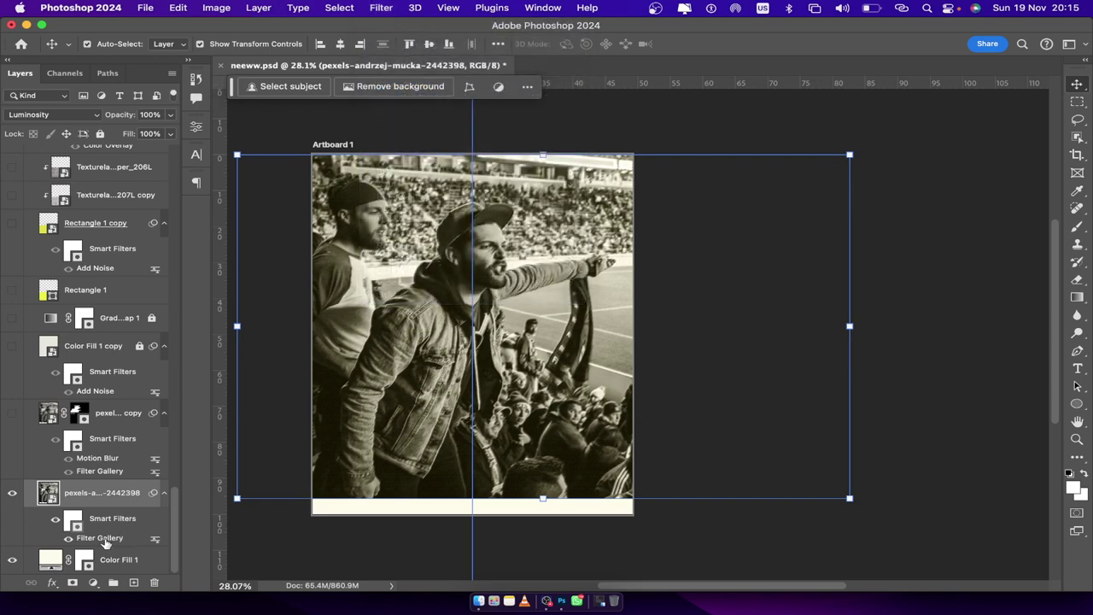
double_click(106, 537)
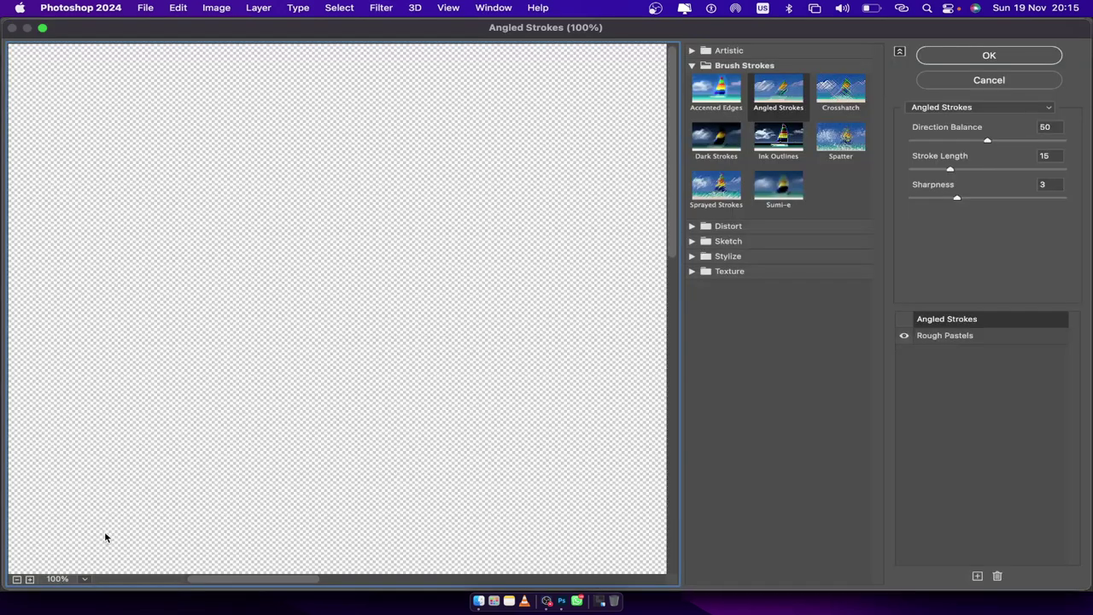
left_click(965, 334)
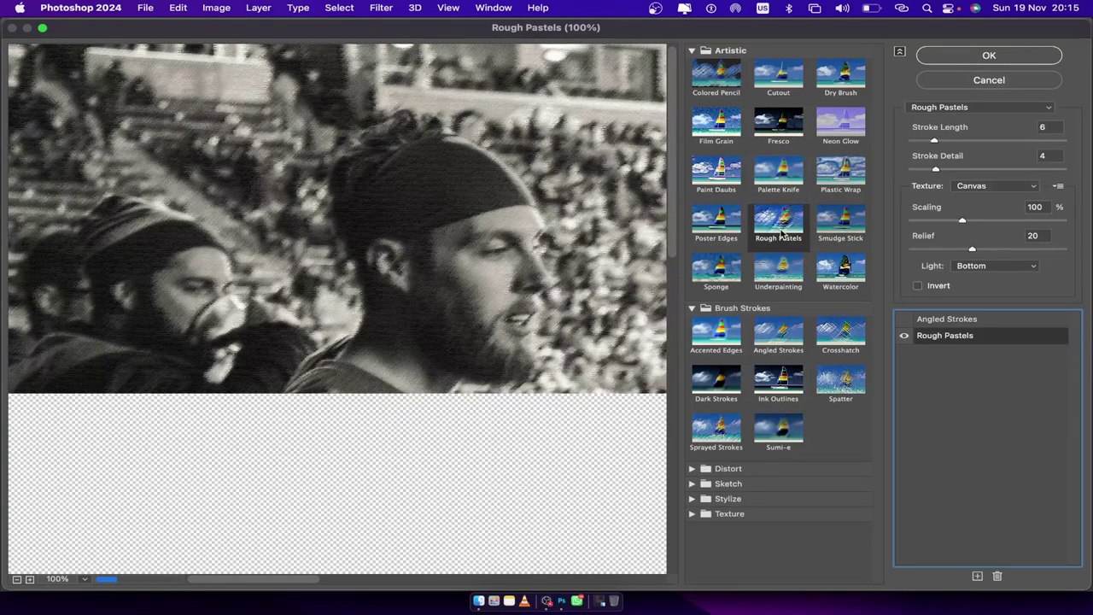
left_click(692, 51)
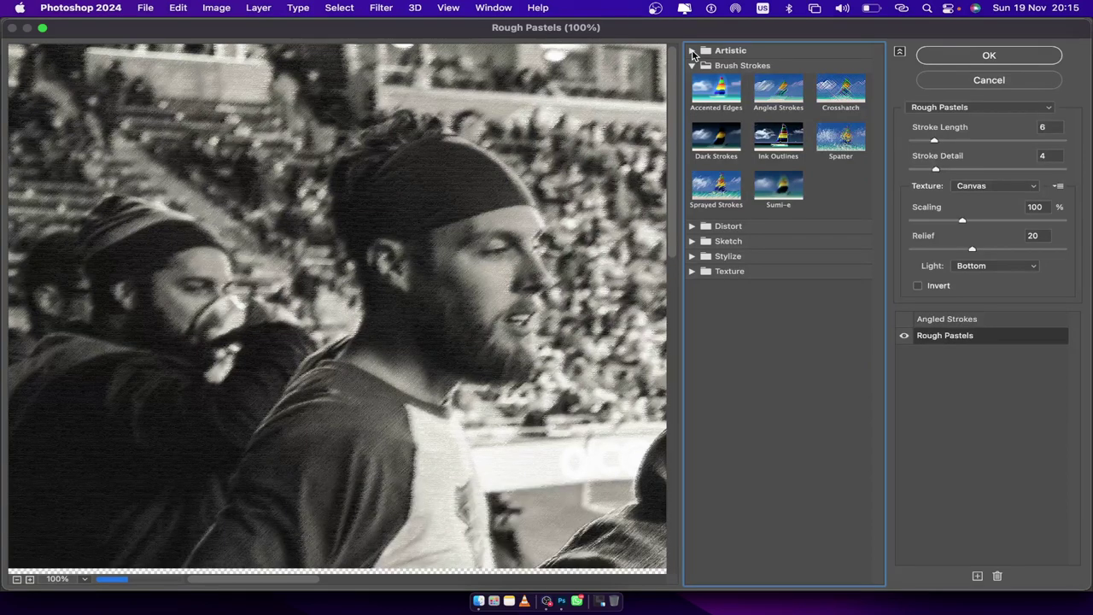
left_click(692, 66)
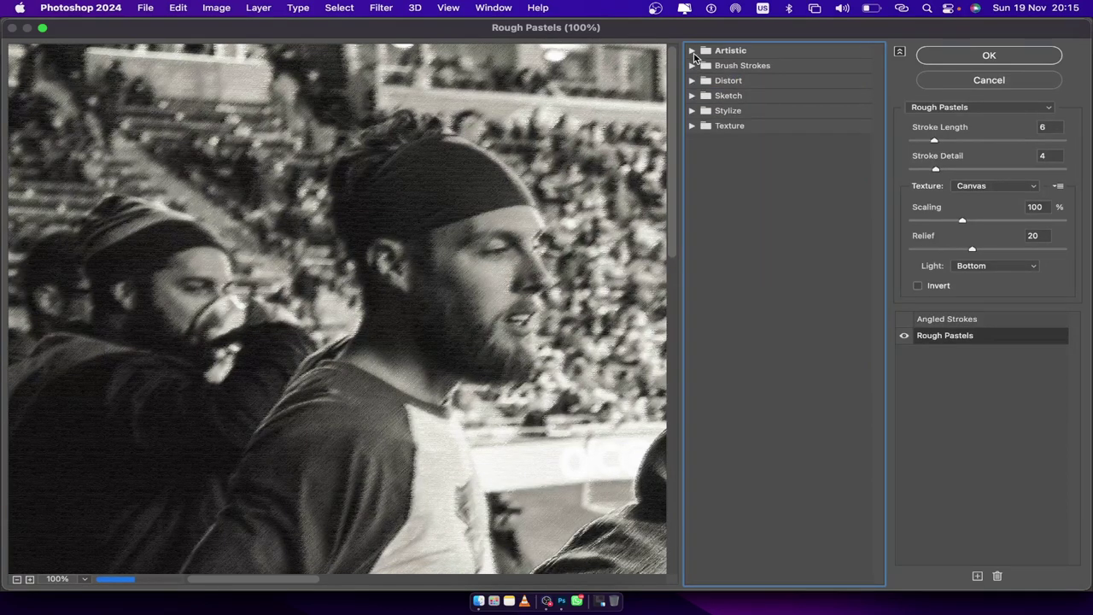
left_click(693, 51)
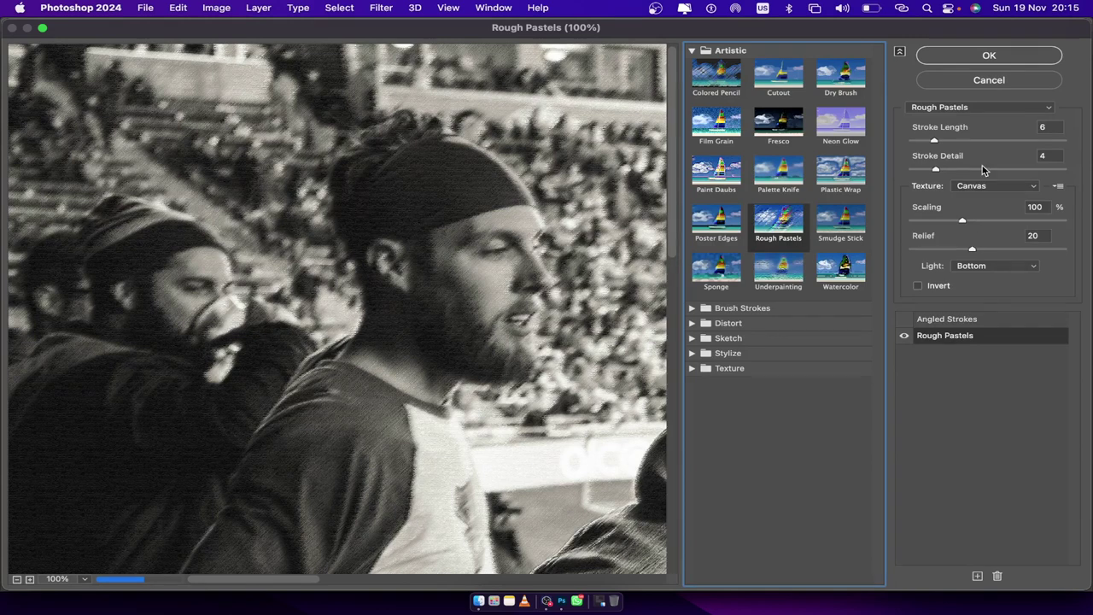
left_click(951, 56)
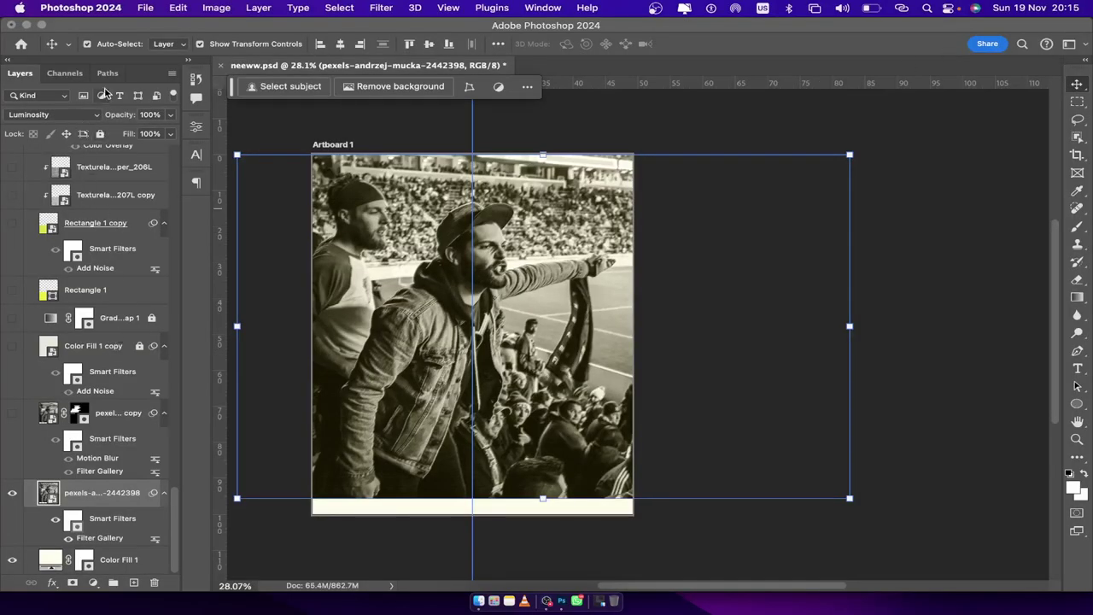
- Show the masked copy of the stadium photo layer and turn off its Motion Blur smart filter
left_click(72, 117)
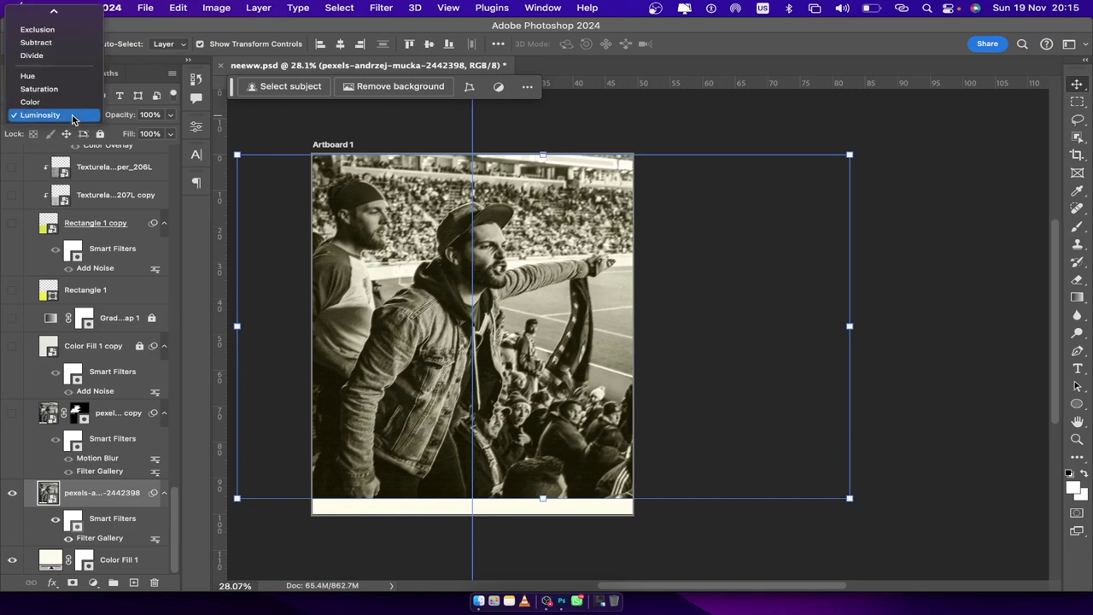
left_click(140, 77)
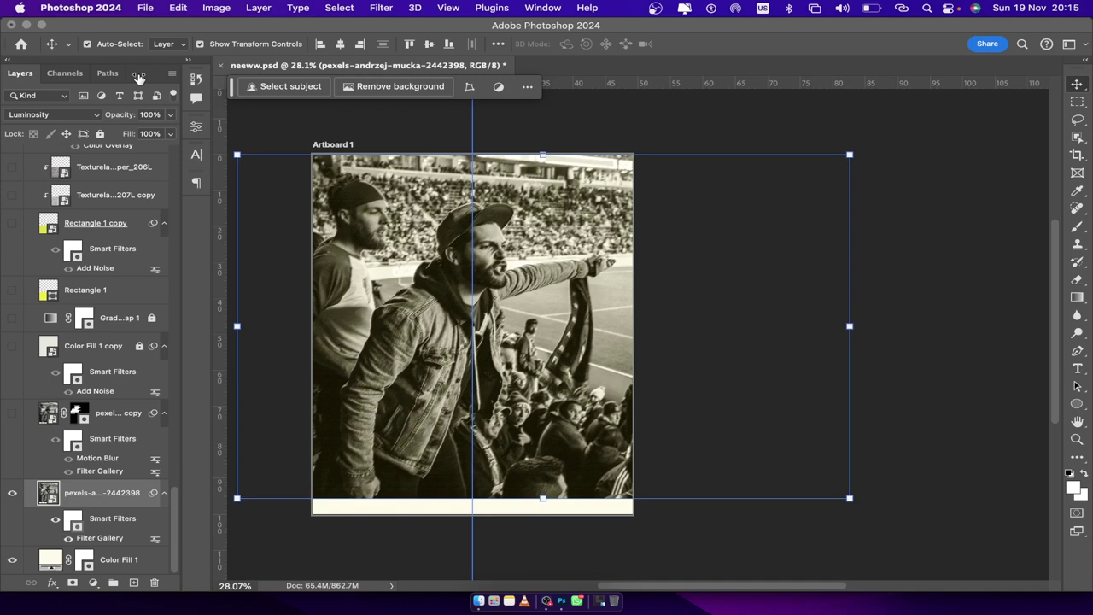
left_click(12, 413)
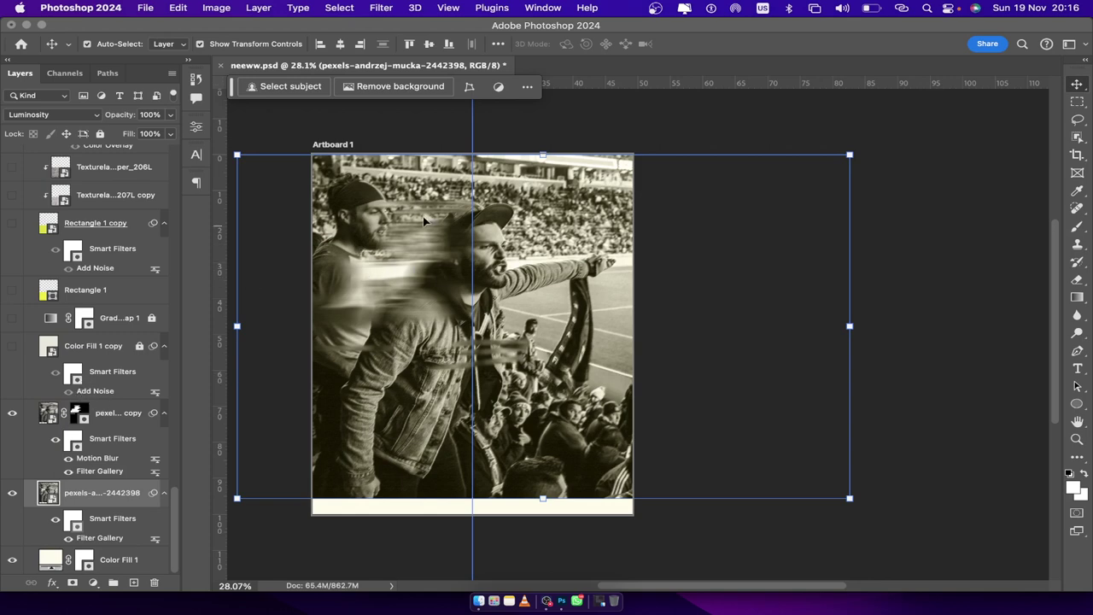
left_click(68, 458)
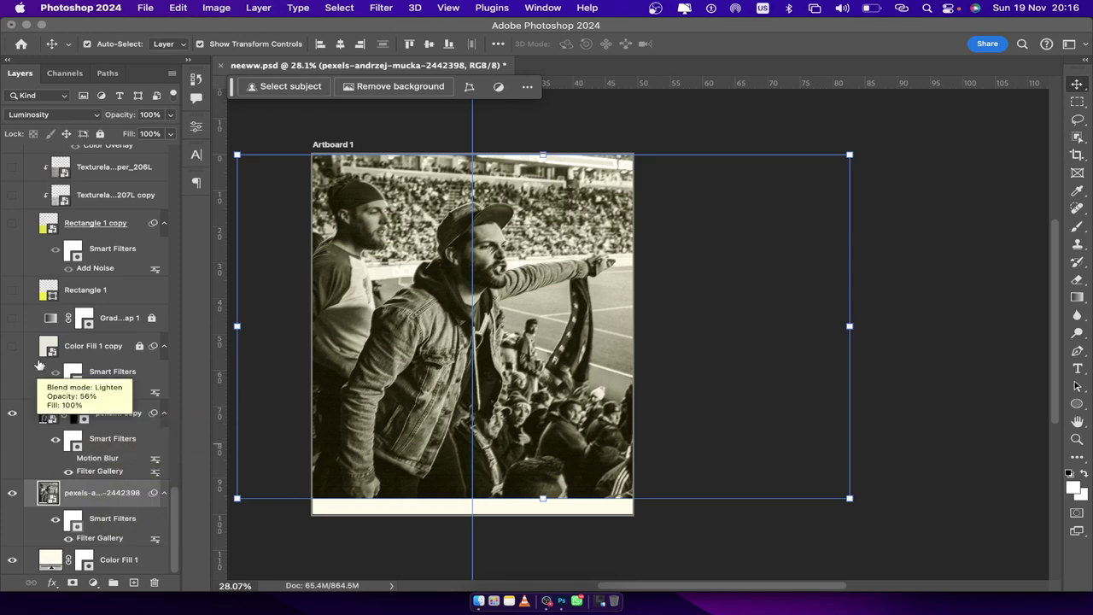
- Show the Color Fill 1 copy layer above the photo layers, select it and unlock it
left_click(13, 345)
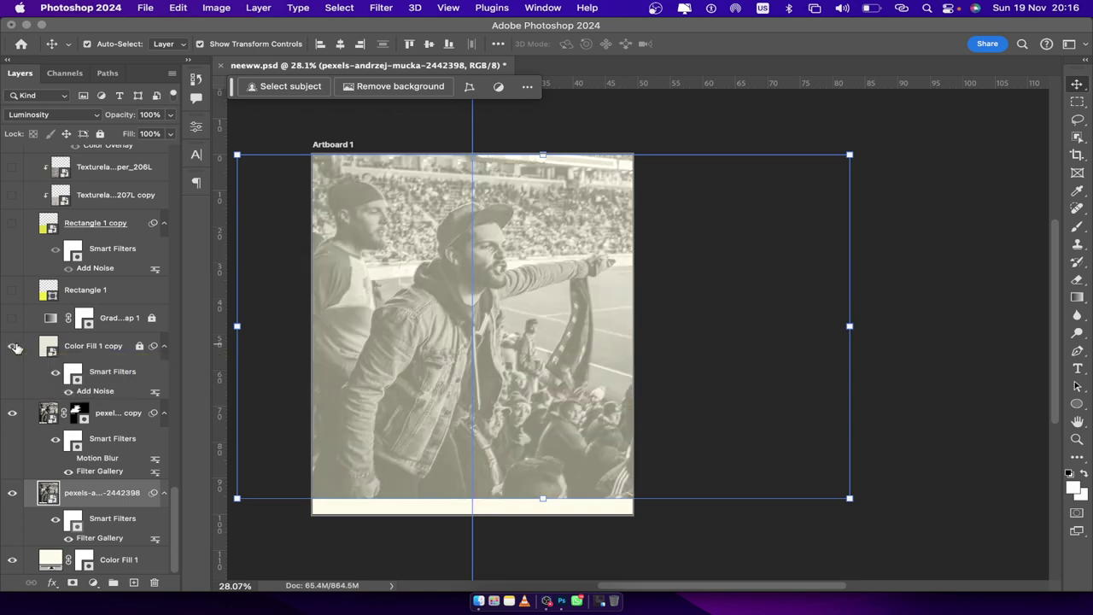
left_click(92, 348)
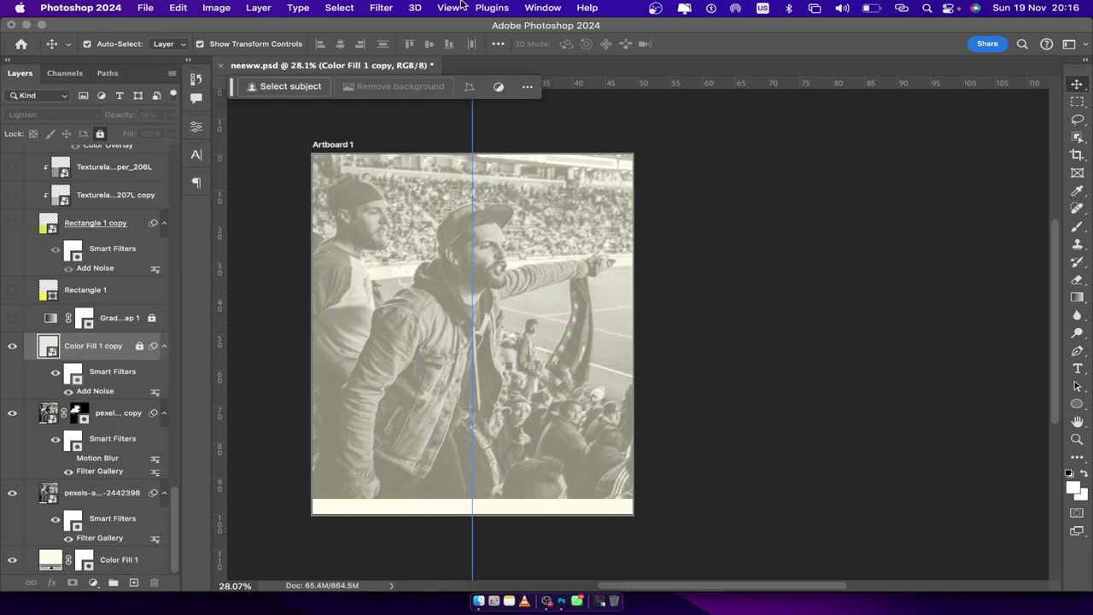
left_click(384, 10)
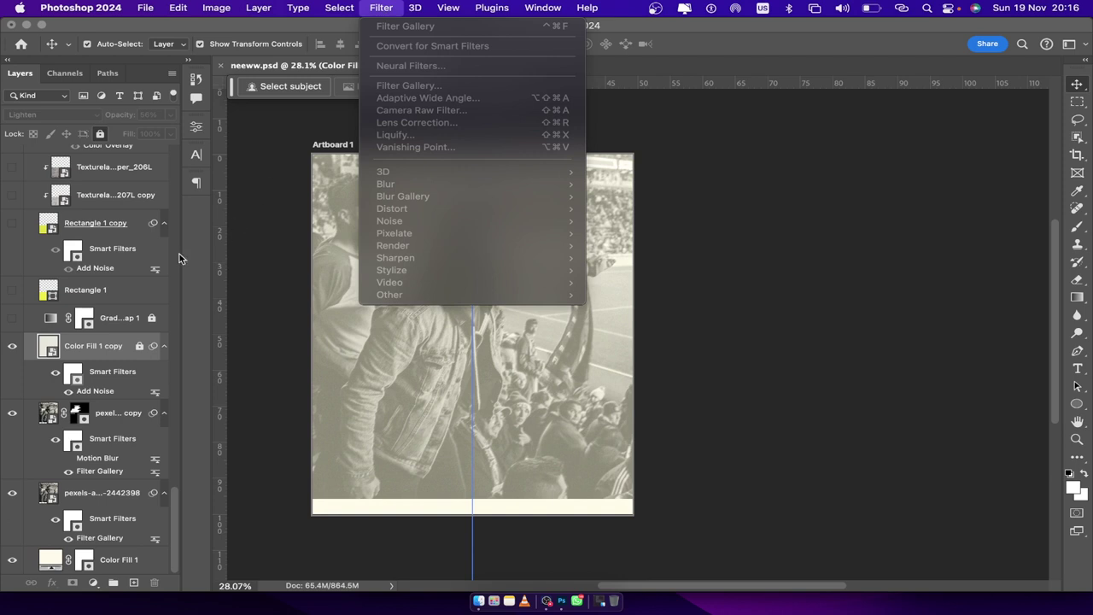
left_click(139, 352)
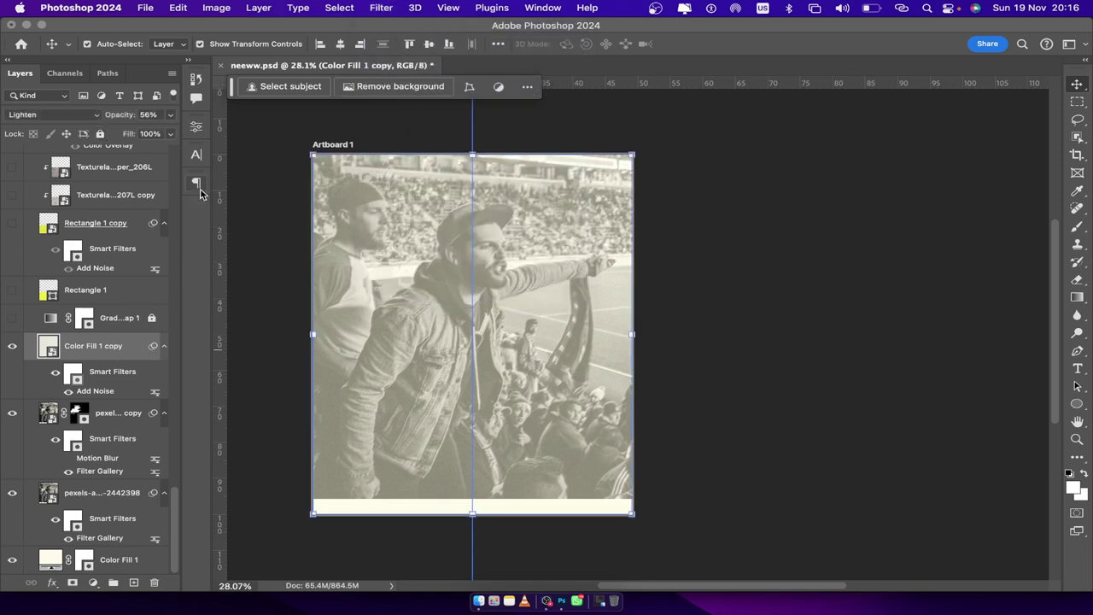
- Look up the Add Noise filter for the Color Fill 1 copy layer without applying it
left_click(384, 10)
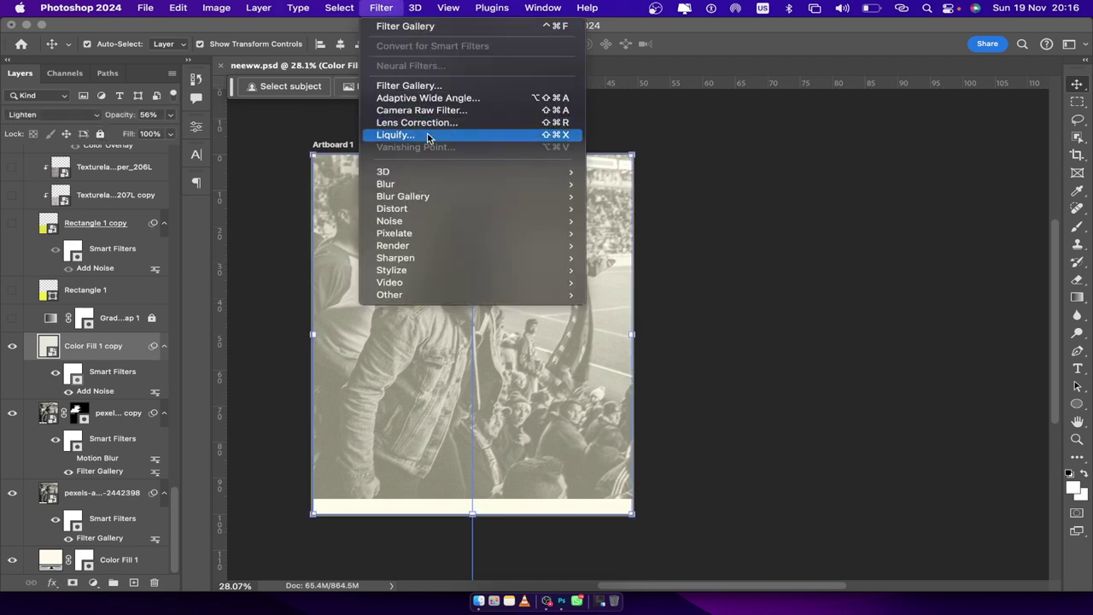
mouse_move(459, 207)
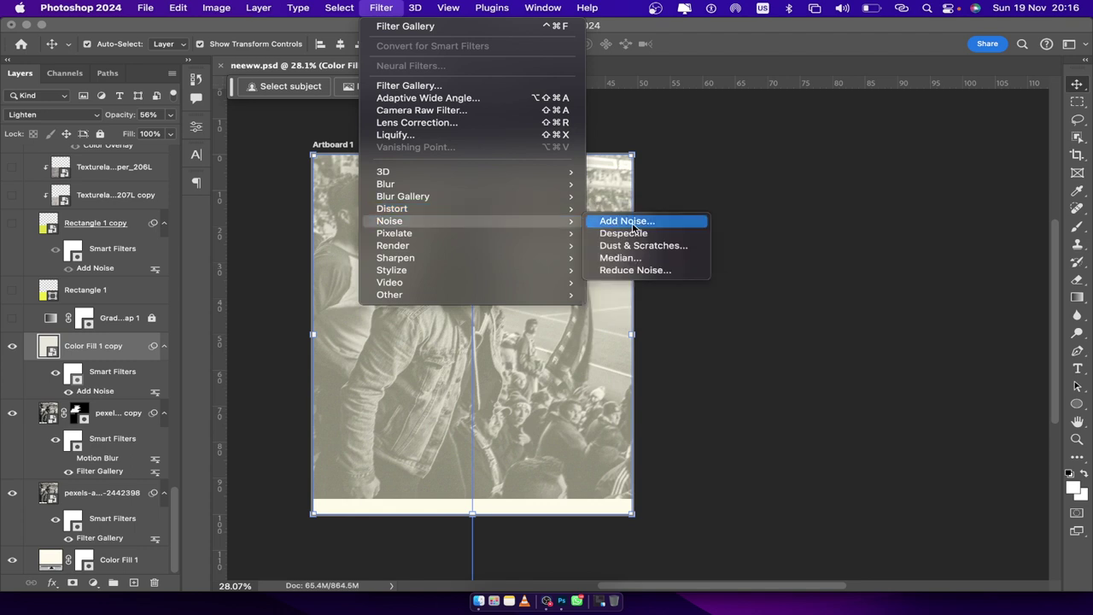
left_click(135, 352)
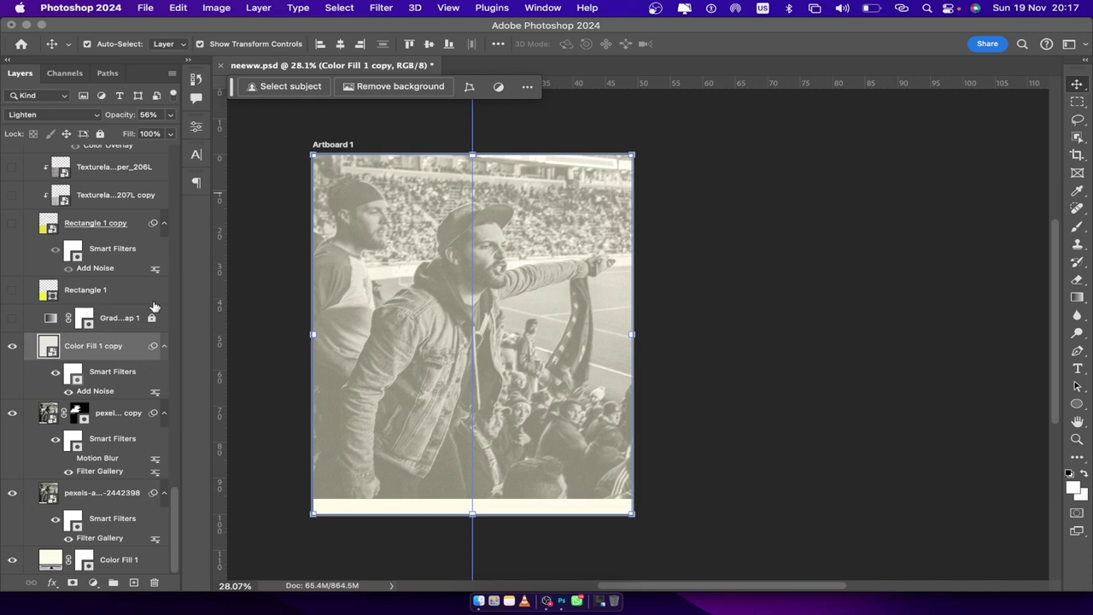
- Show the Gradient Map 1 layer, toggling Color Fill 1 copy off and on to compare, and show the Rectangle 1 layer
left_click(12, 347)
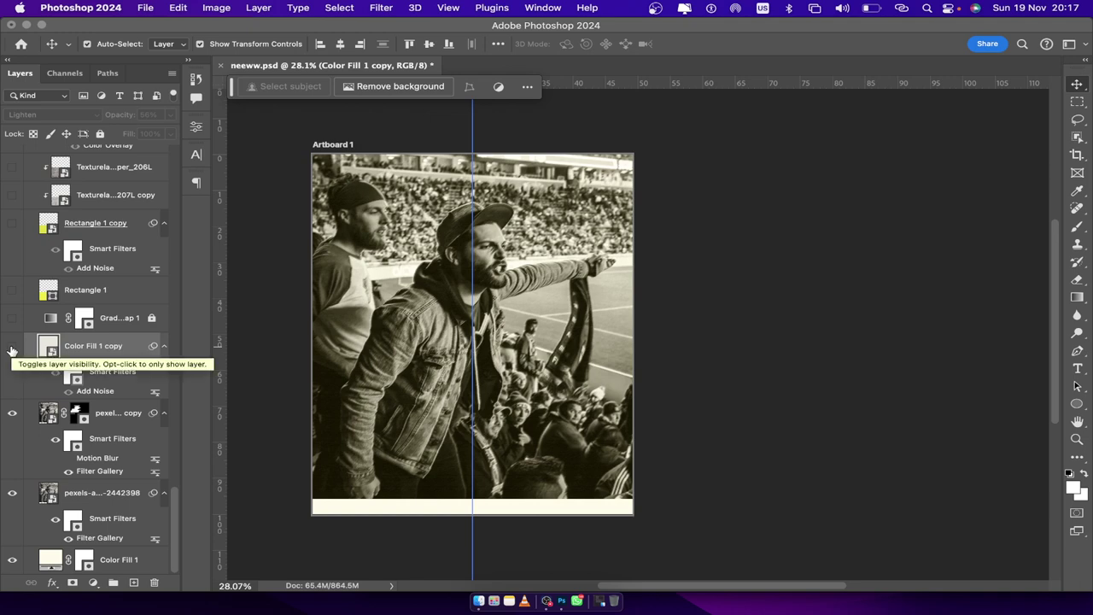
left_click(13, 320)
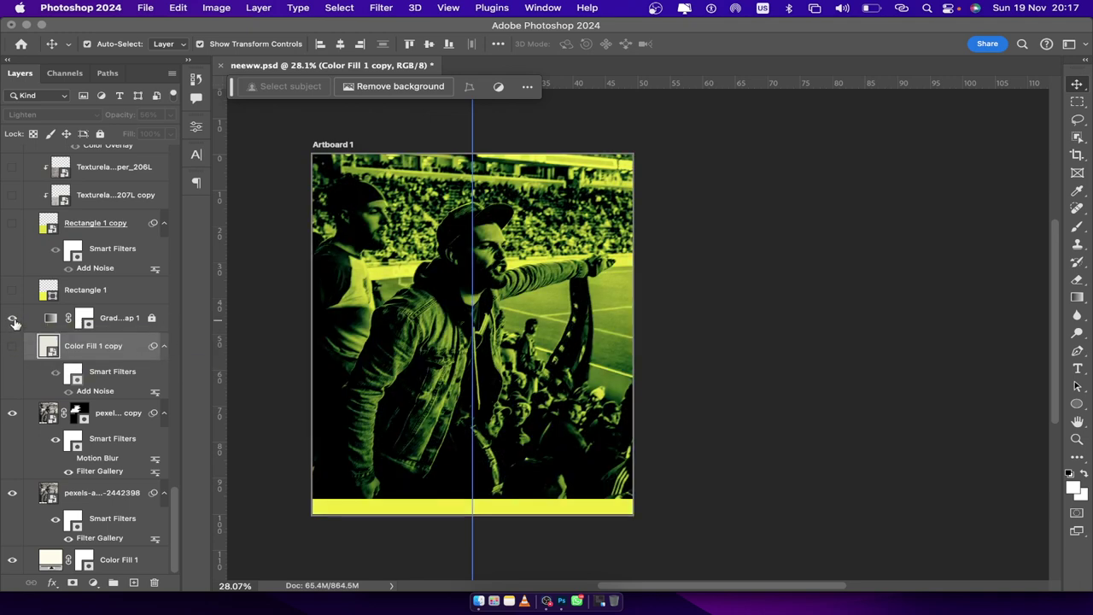
left_click(13, 346)
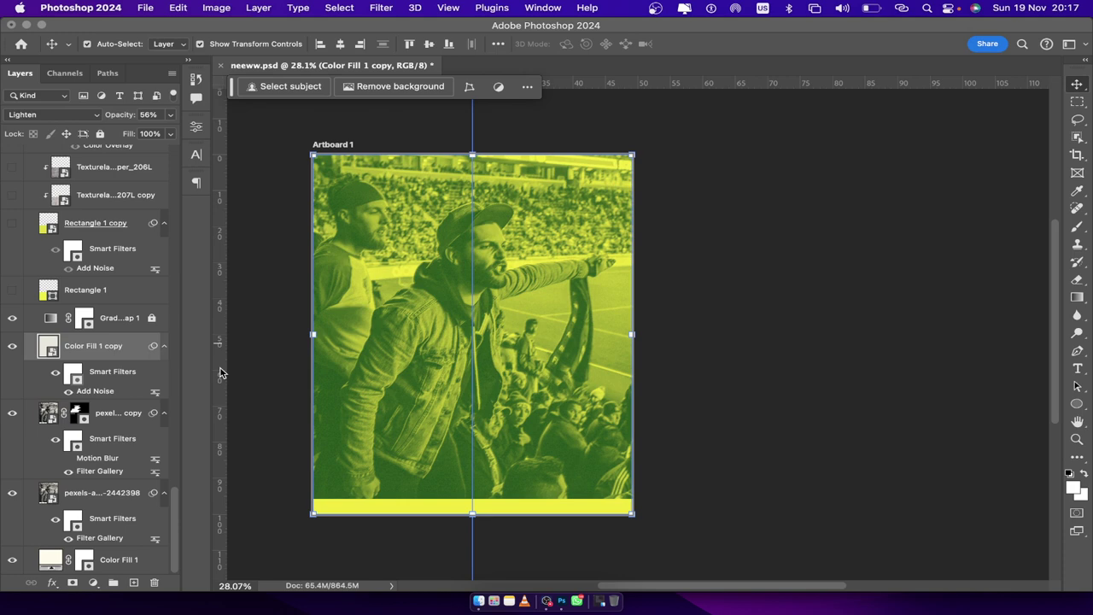
left_click(12, 290)
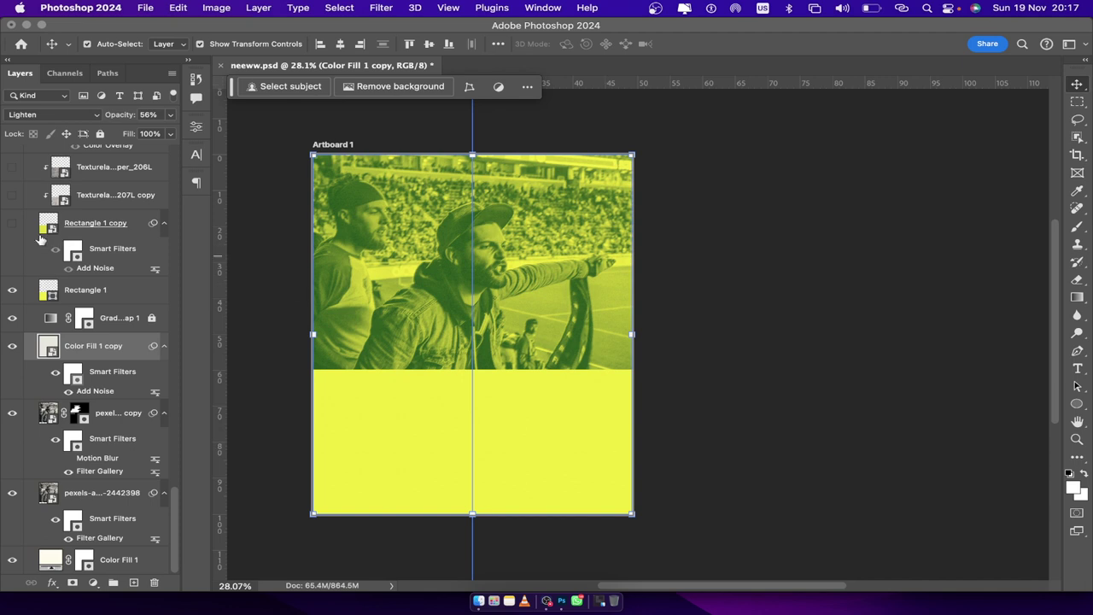
- Unlock the Gradient Map 1 layer and open its gradient map properties
double_click(51, 318)
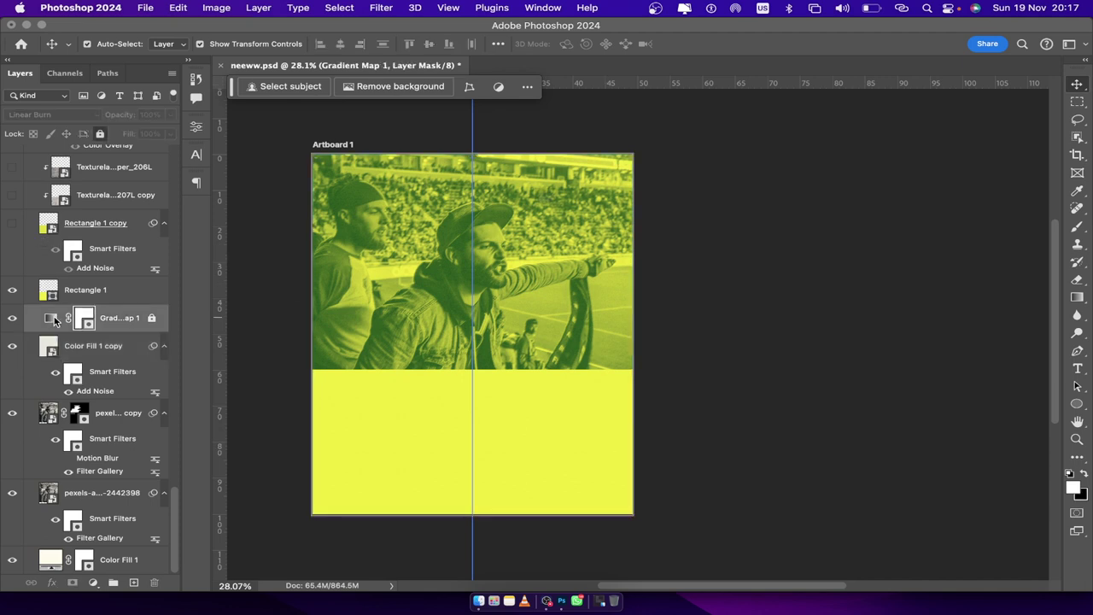
left_click(490, 242)
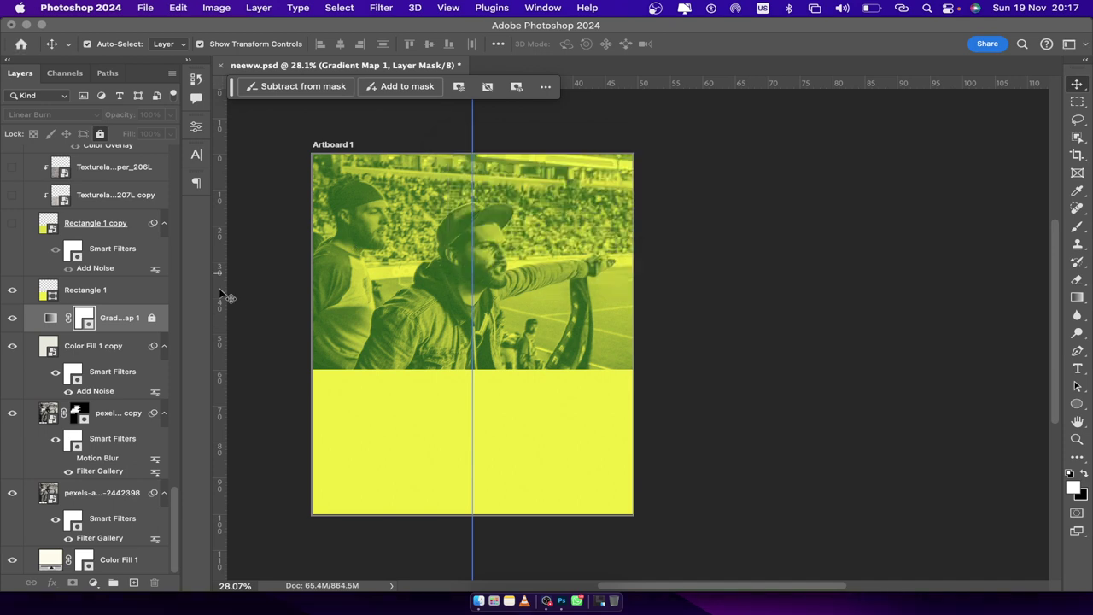
left_click(152, 318)
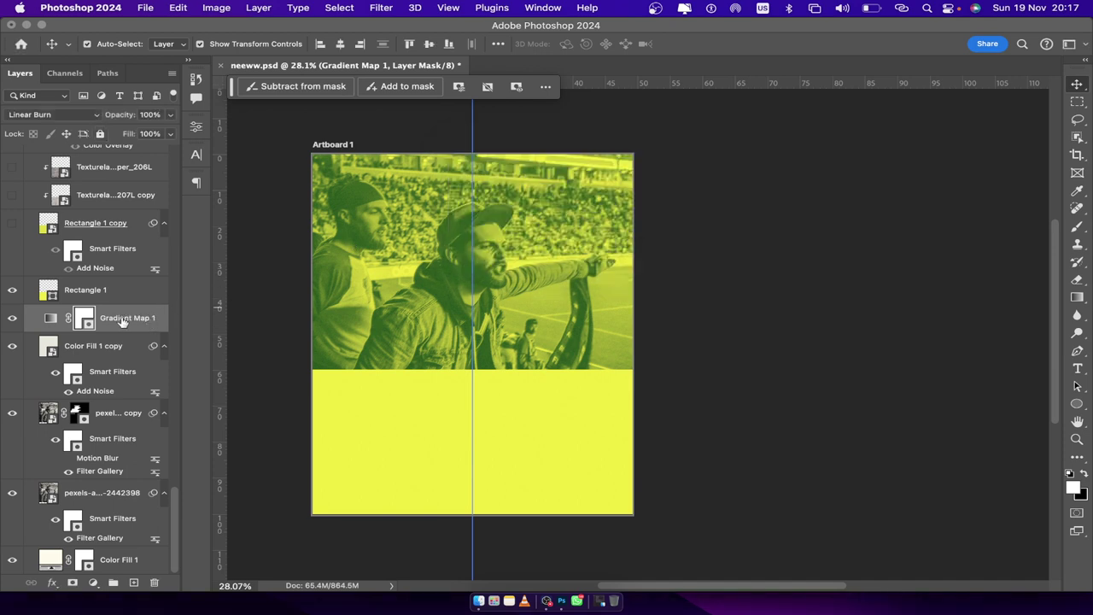
double_click(51, 318)
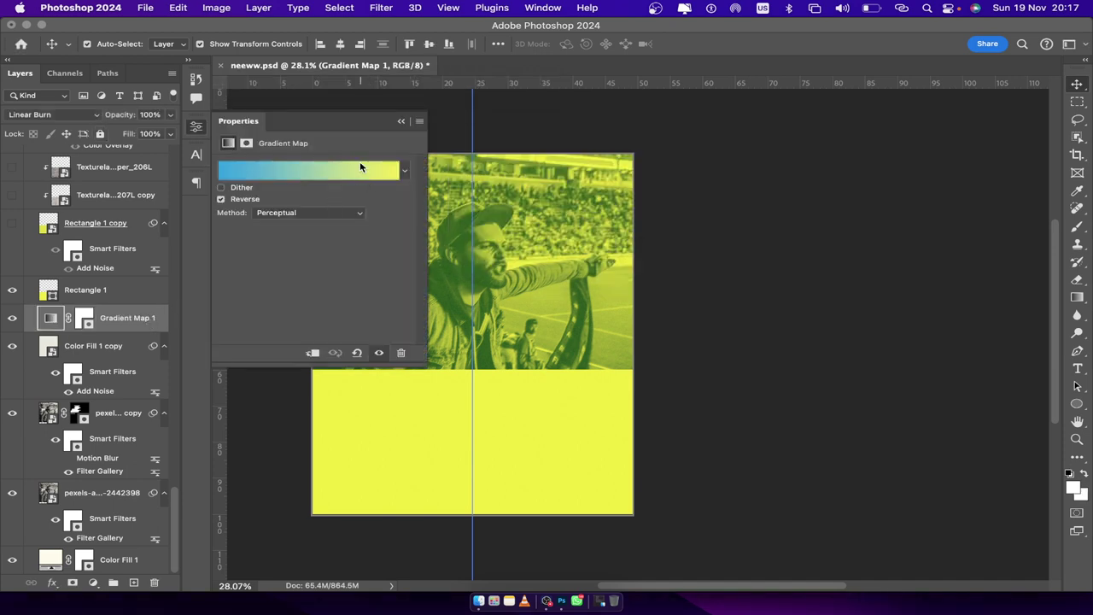
- Review Gradient Map 1's presets and its yellow-to-blue gradient in the Gradient Editor, and toggle the Reverse option off and on
left_click(405, 170)
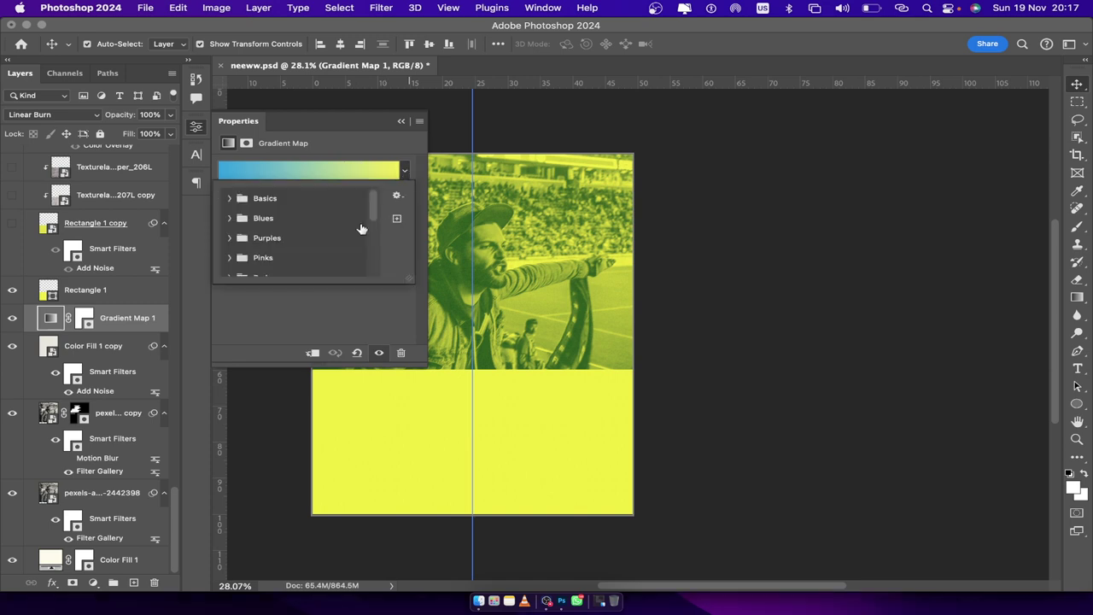
scroll(296, 229, "down", 5)
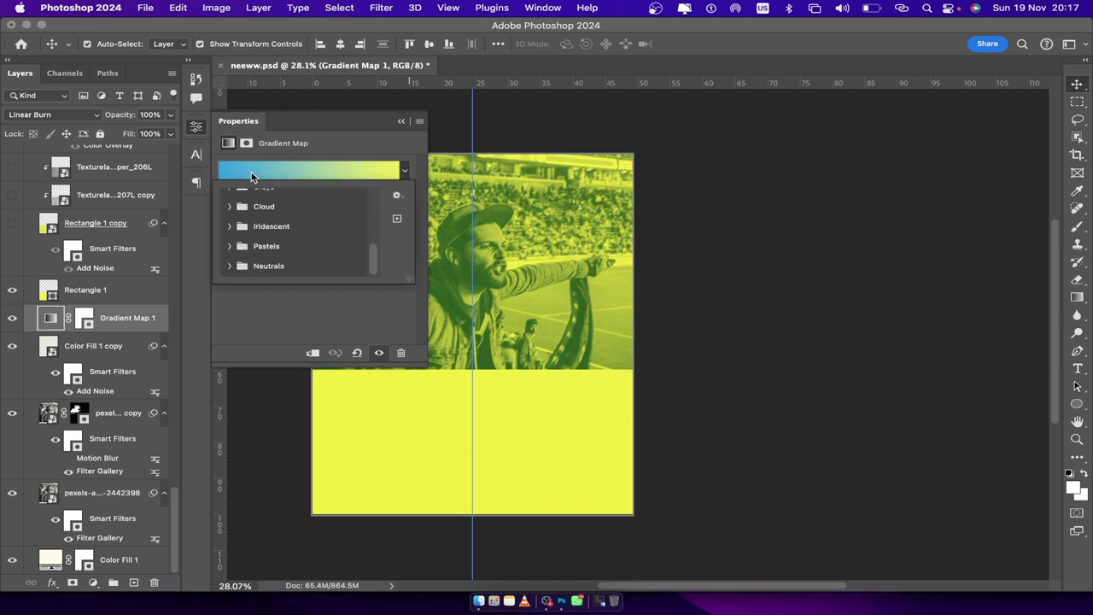
left_click(248, 174)
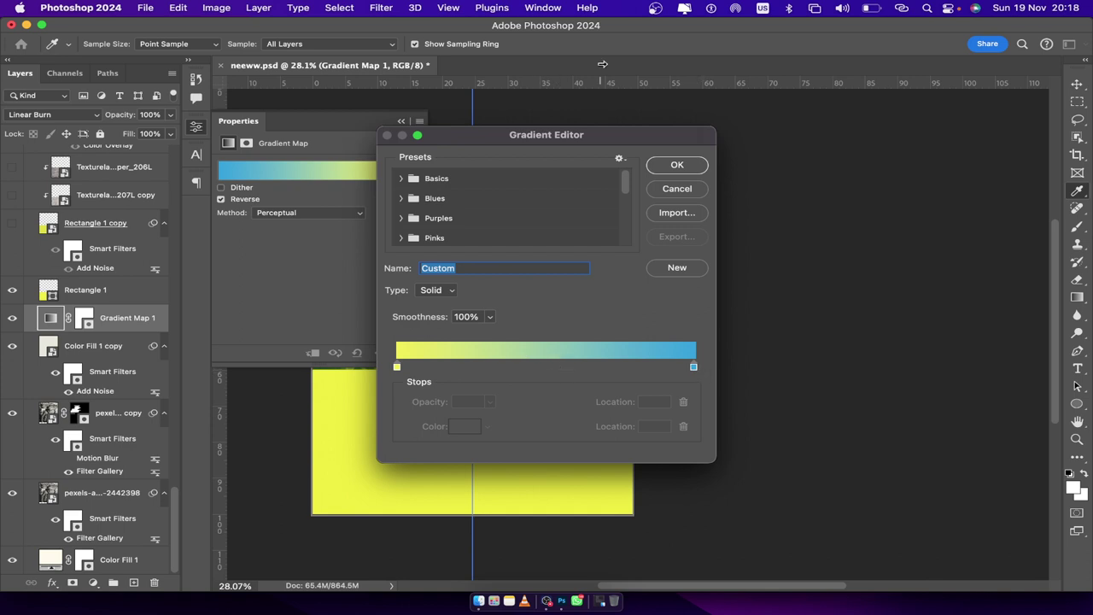
left_click_drag(487, 138, 658, 187)
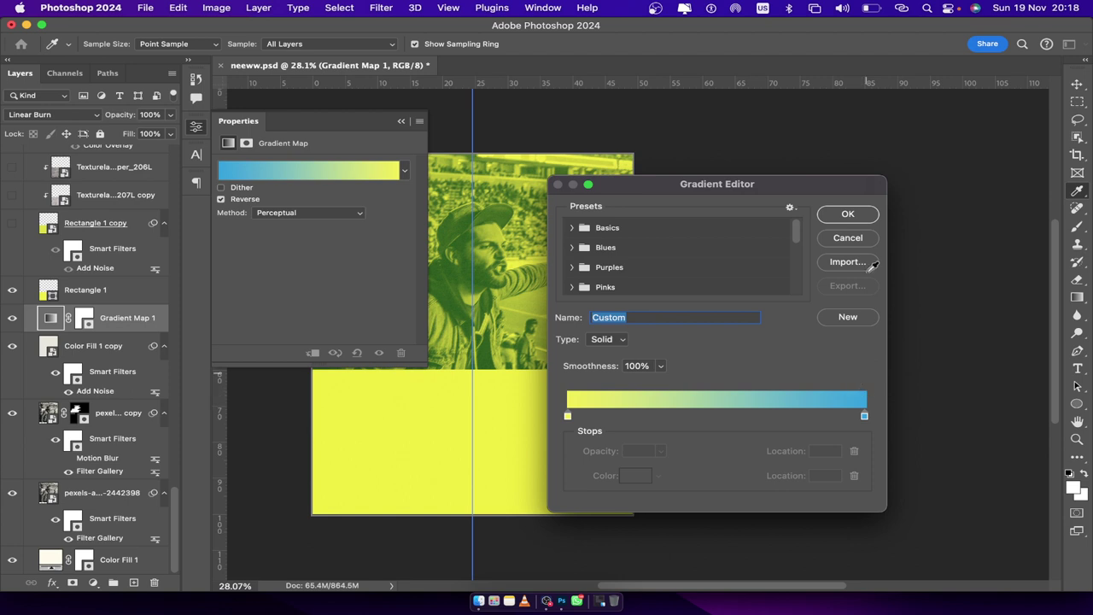
left_click(848, 214)
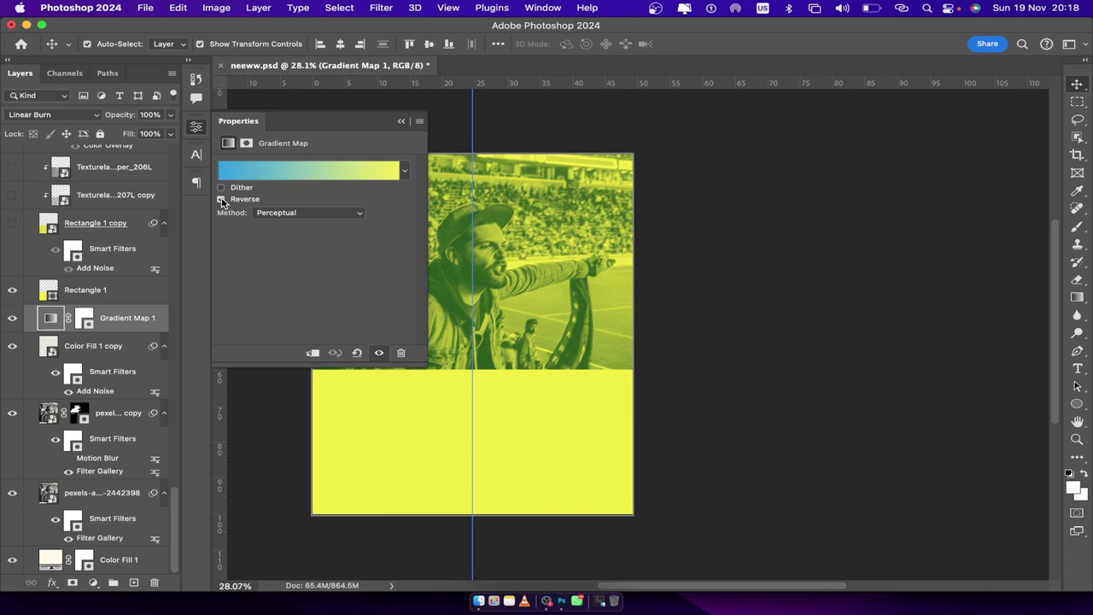
left_click(221, 200)
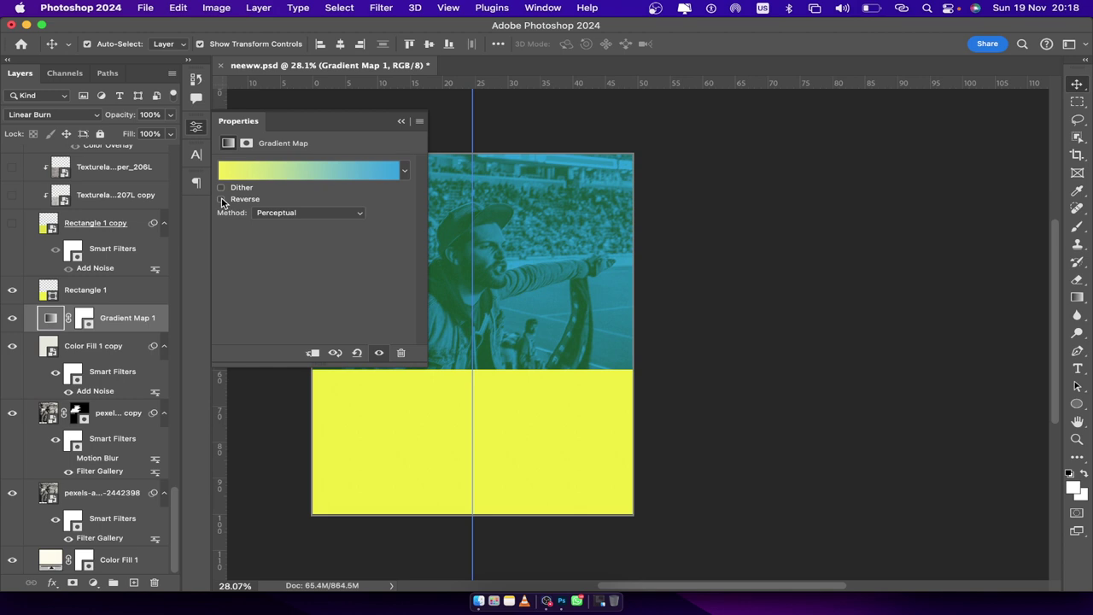
left_click(221, 200)
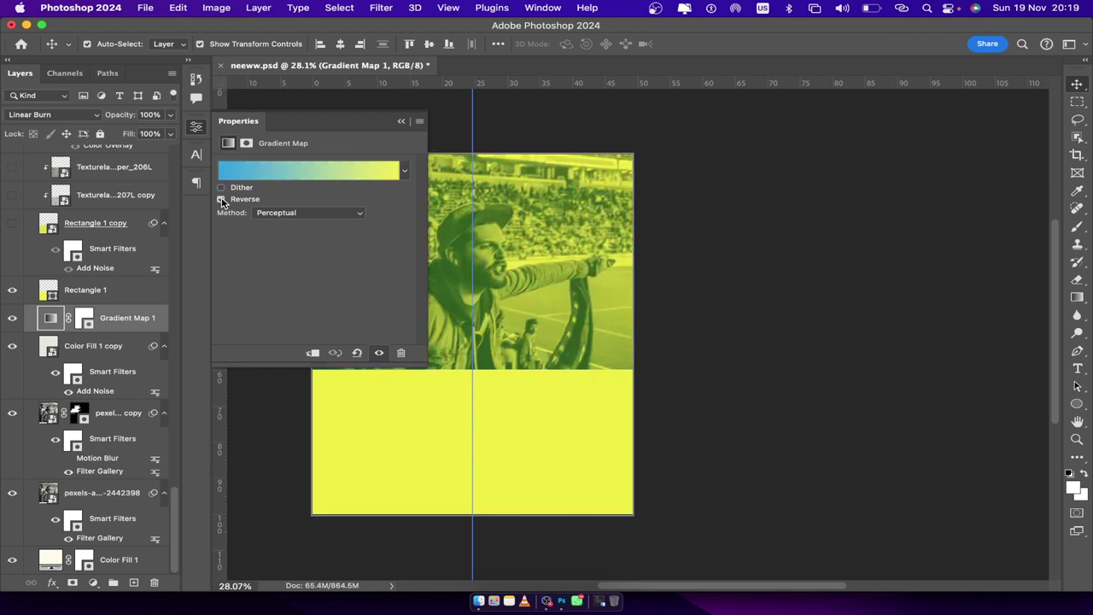
- Select the yellow Rectangle 1 shape, and show and select the Rectangle 1 copy layer above it
left_click(510, 443)
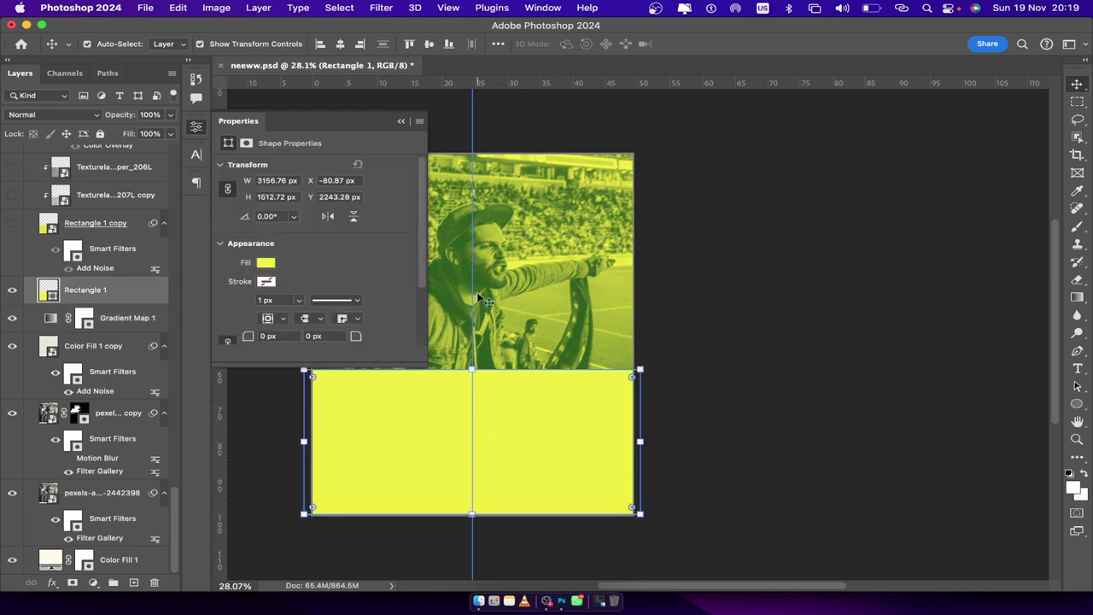
left_click(13, 223)
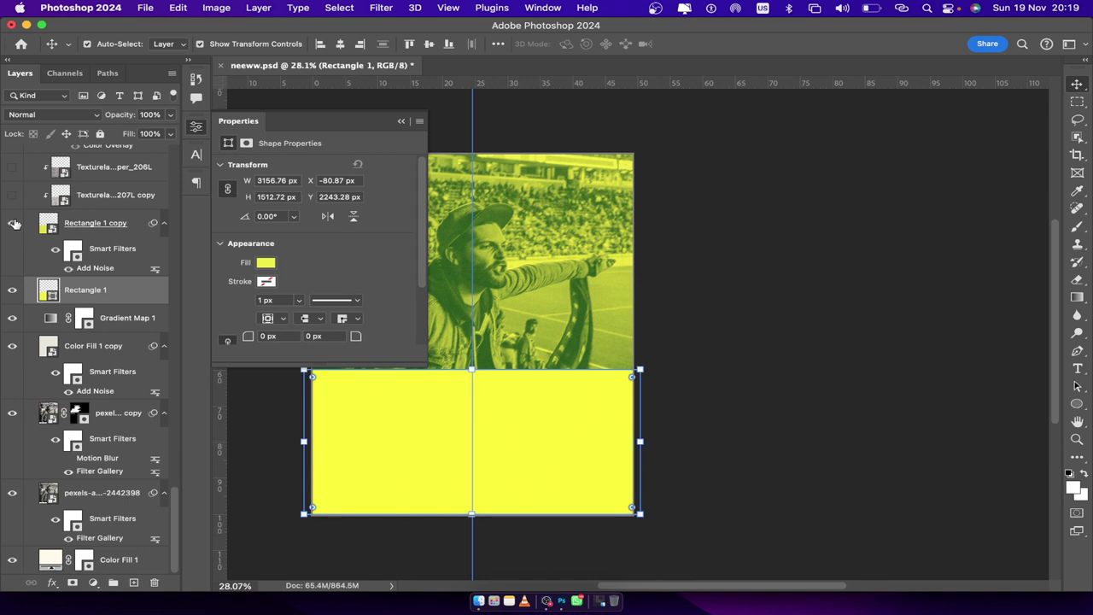
left_click(128, 223)
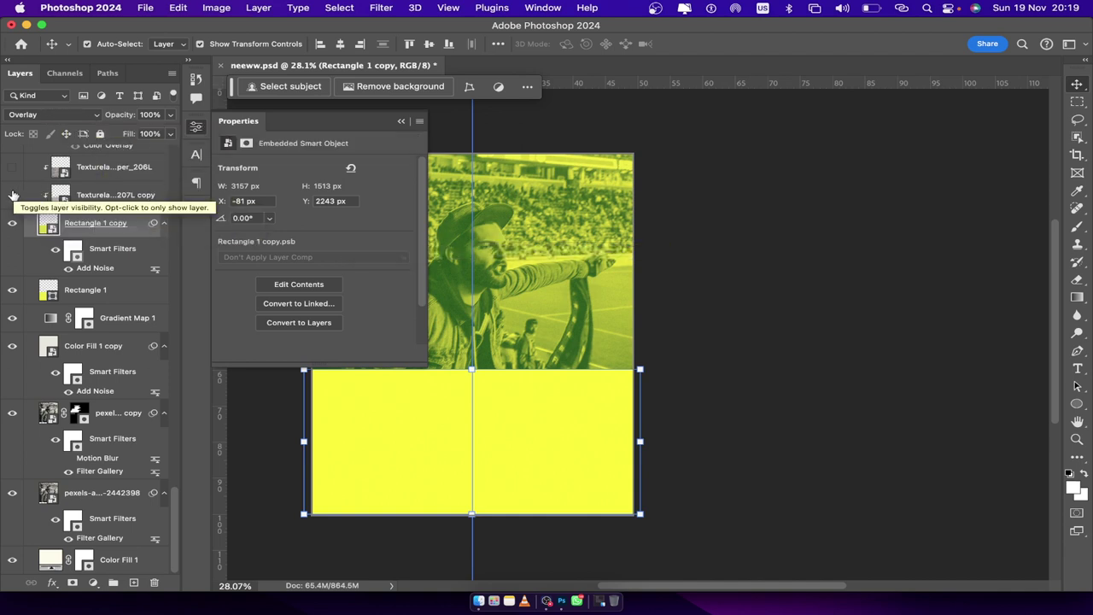
- Select and show the Texturelabs_Paper_207L copy layer, and look up its clipping mask command without changing it
scroll(116, 213, "up", 5)
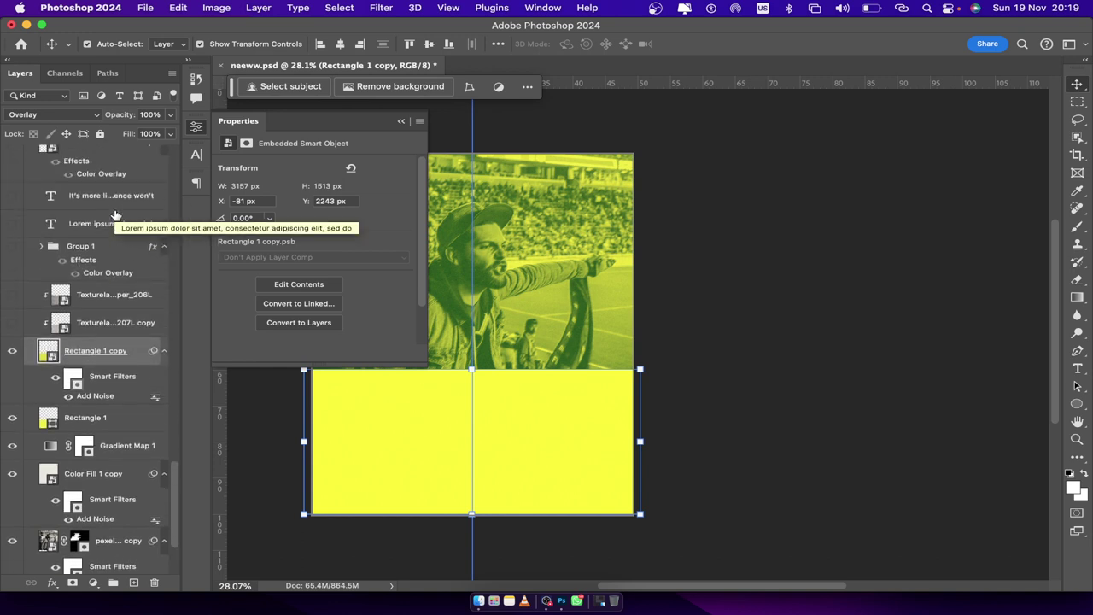
left_click(116, 326)
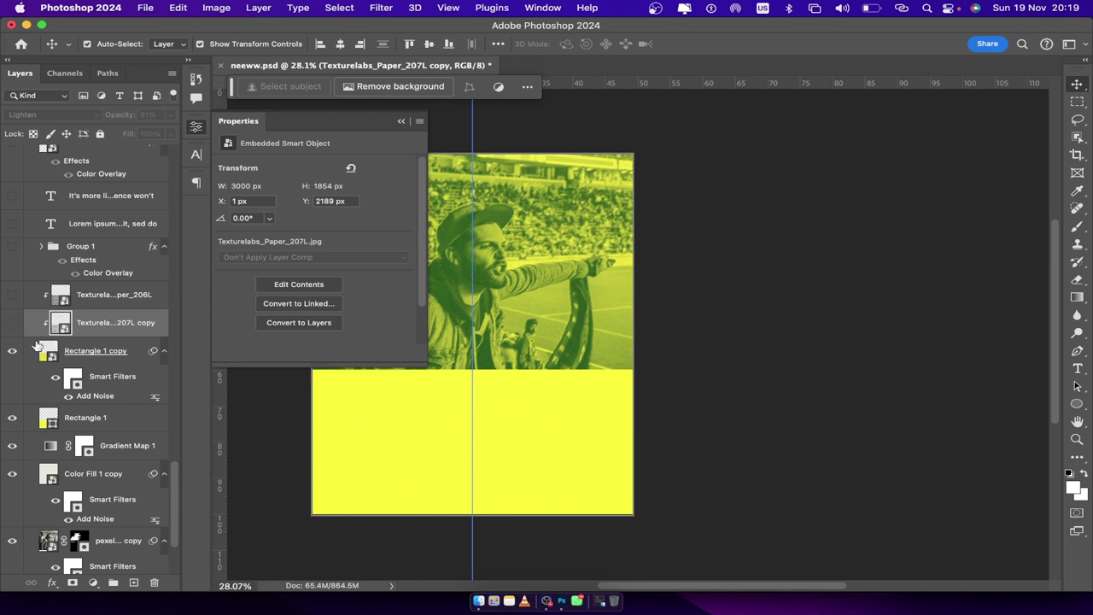
left_click(12, 324)
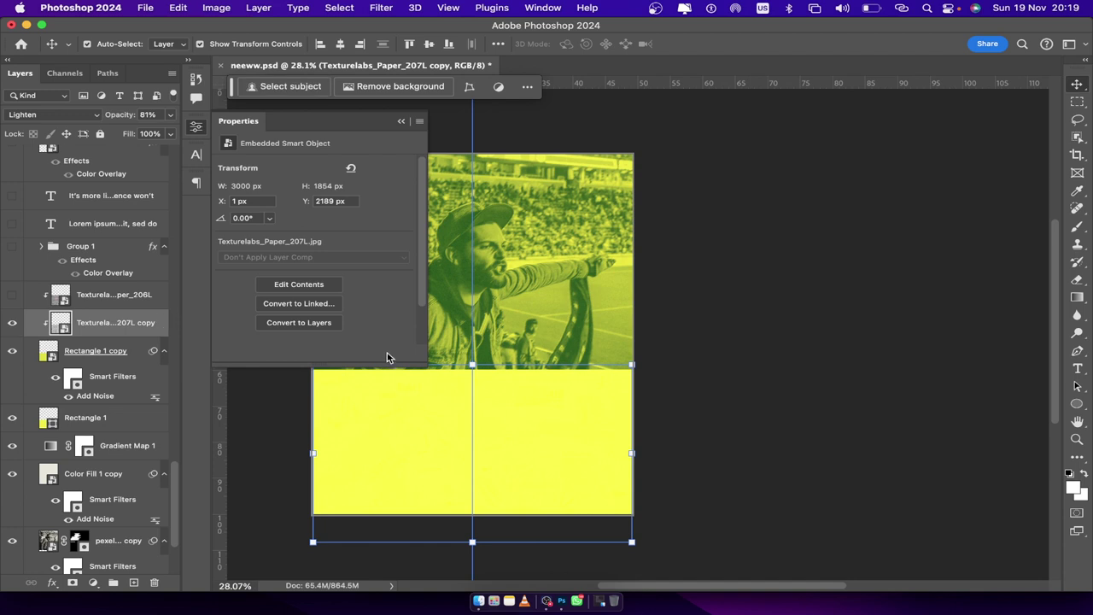
right_click(155, 316)
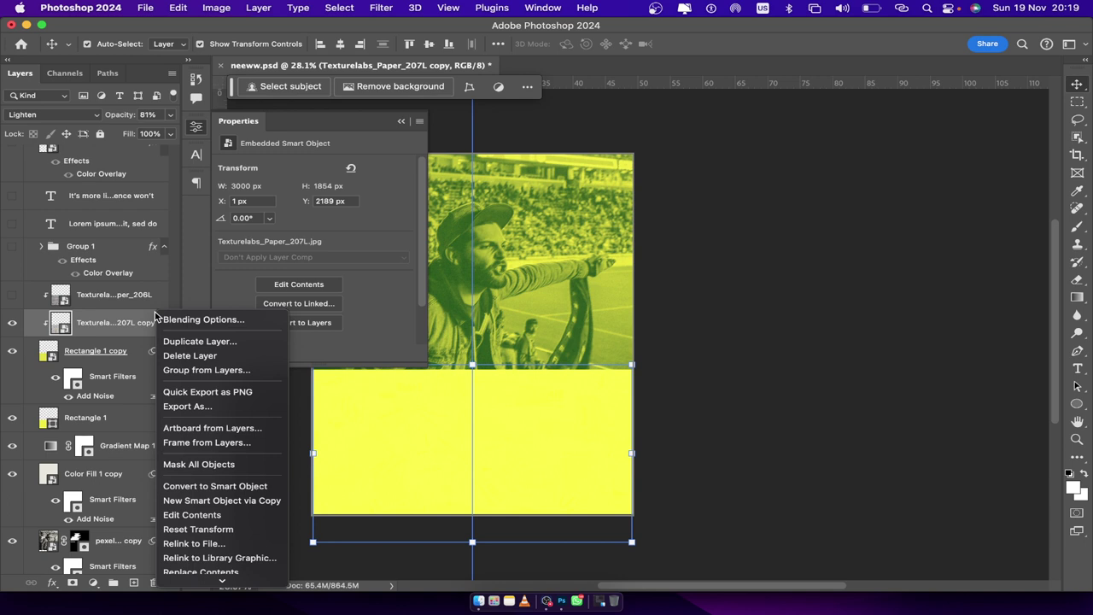
scroll(205, 552, "down", 10)
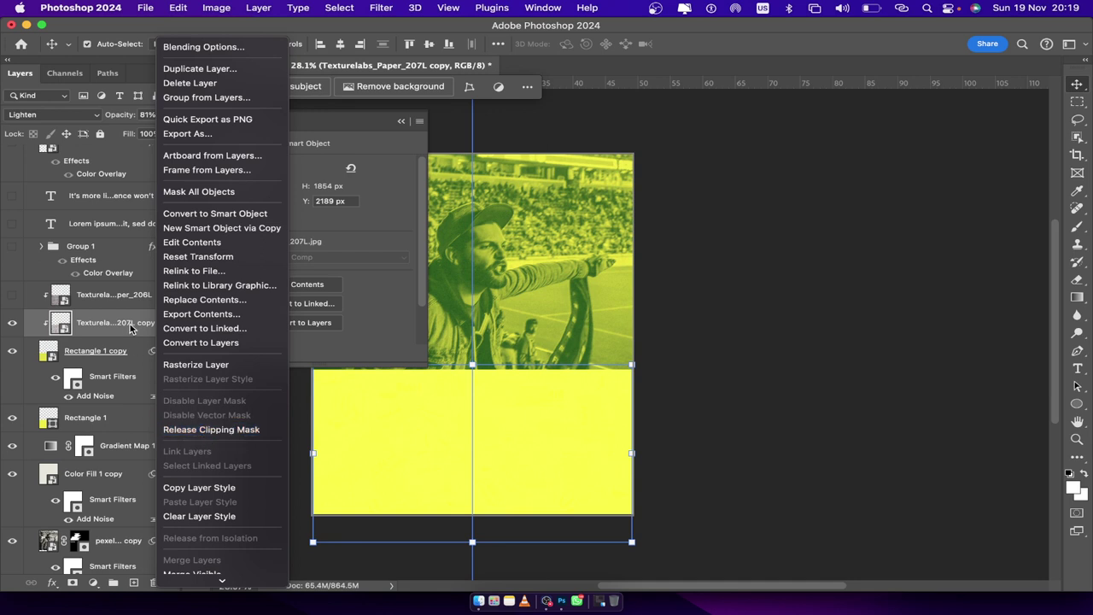
left_click(99, 330)
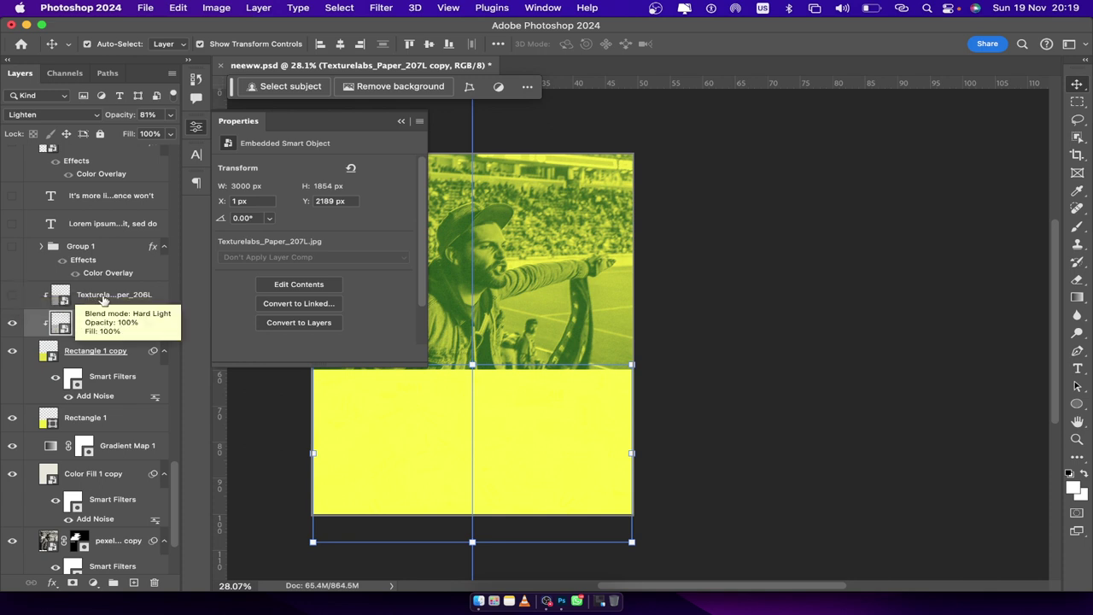
- Show the Texturelabs_Paper_206L layer and compare its blending settings with those of the Texturelabs_Paper_207L copy layer
left_click(110, 299)
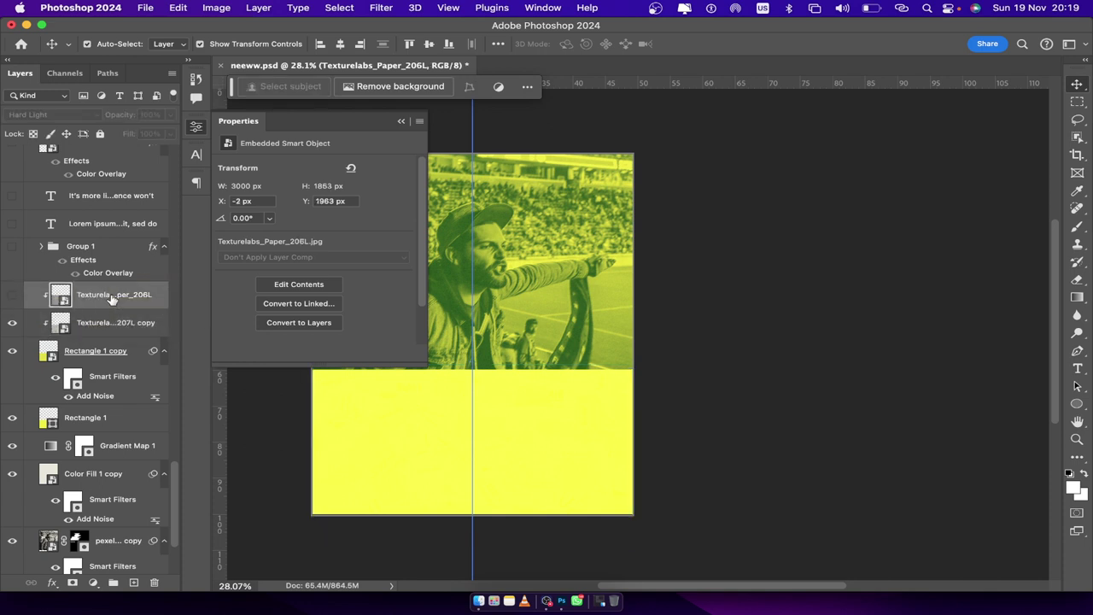
left_click(15, 297)
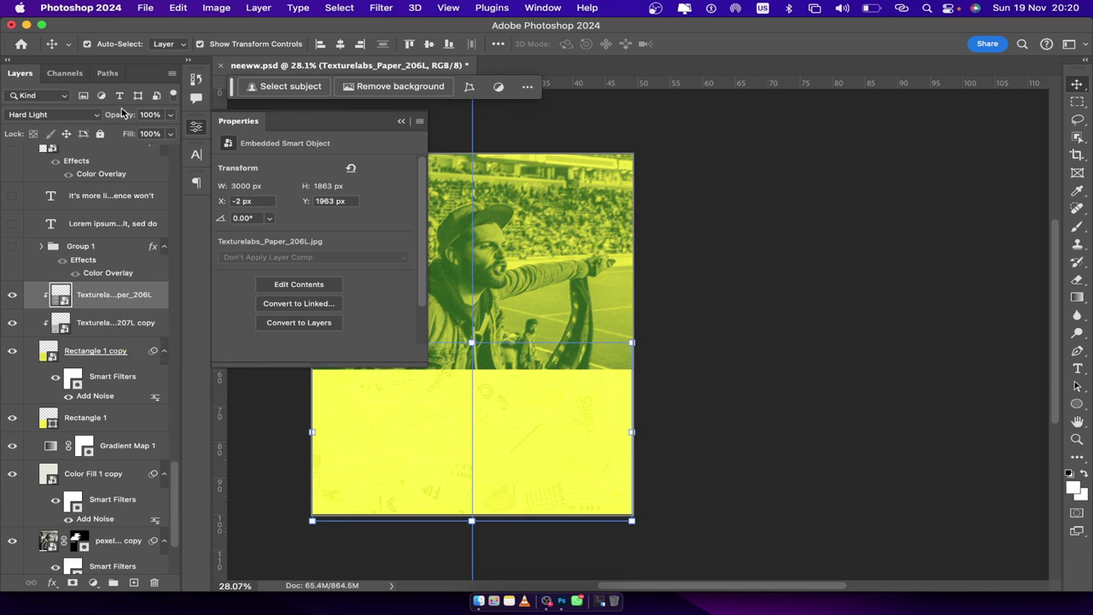
left_click(121, 322)
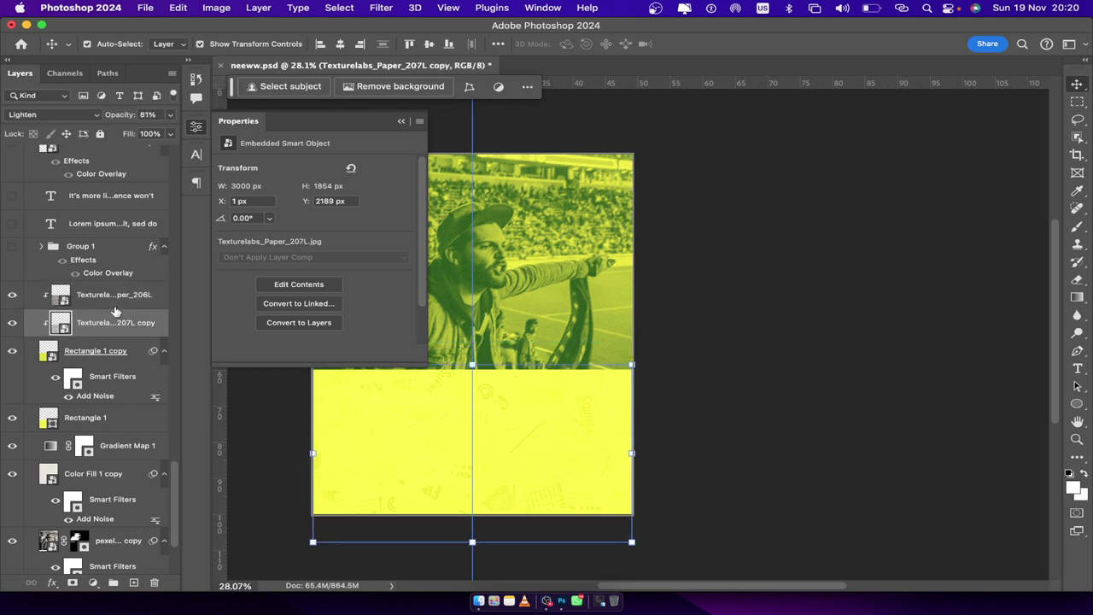
- Set the Texturelabs_Paper_206L layer's blend mode to Normal and hide the Texturelabs_Paper_207L copy layer
left_click(117, 295)
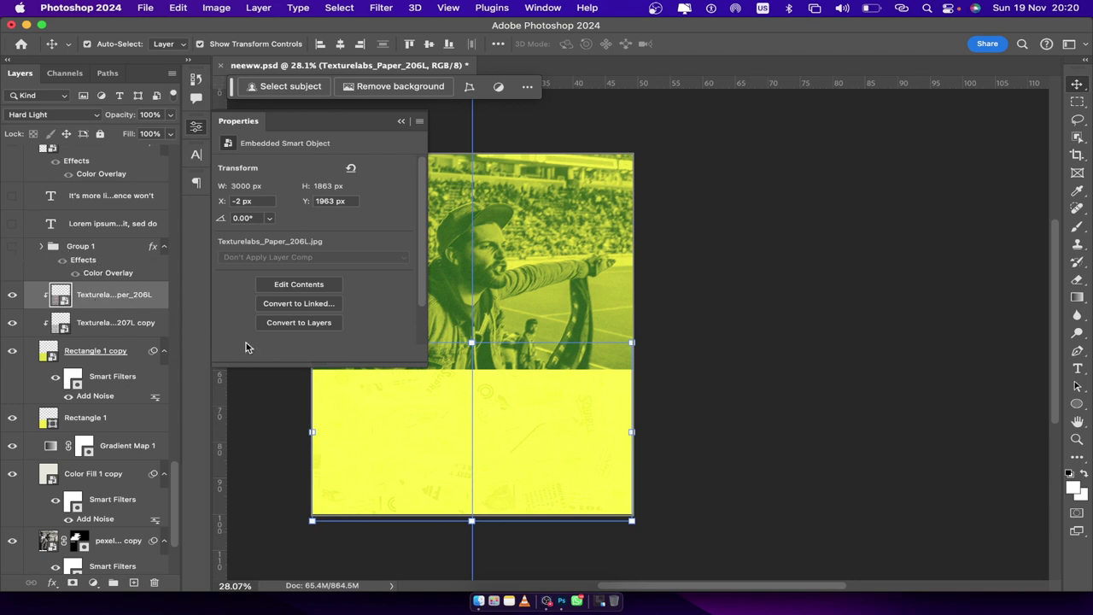
left_click(86, 115)
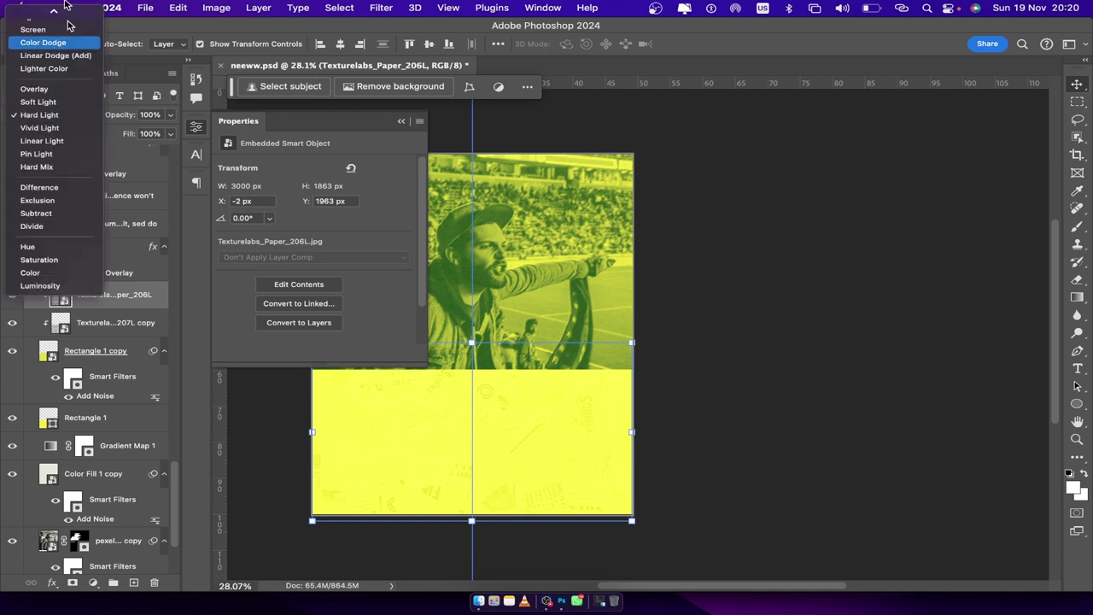
left_click(60, 10)
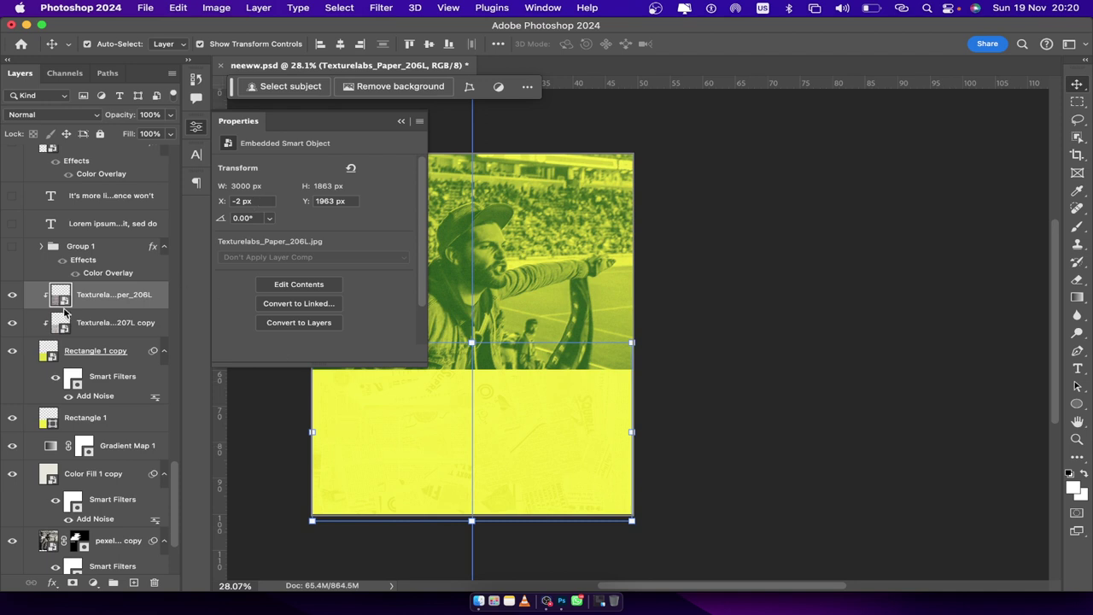
left_click(13, 324)
- Release the Texturelabs_Paper_206L layer's clipping mask to view the whole texture, and clip it to the Rectangle 1 copy layer again
left_click(112, 351)
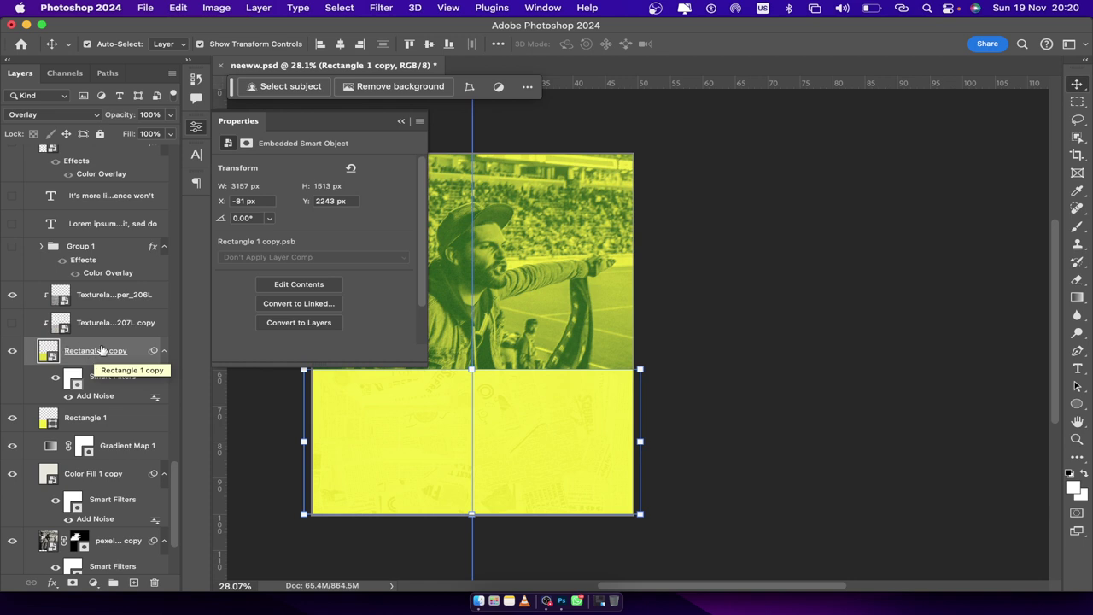
right_click(98, 297)
scroll(123, 378, "down", 5)
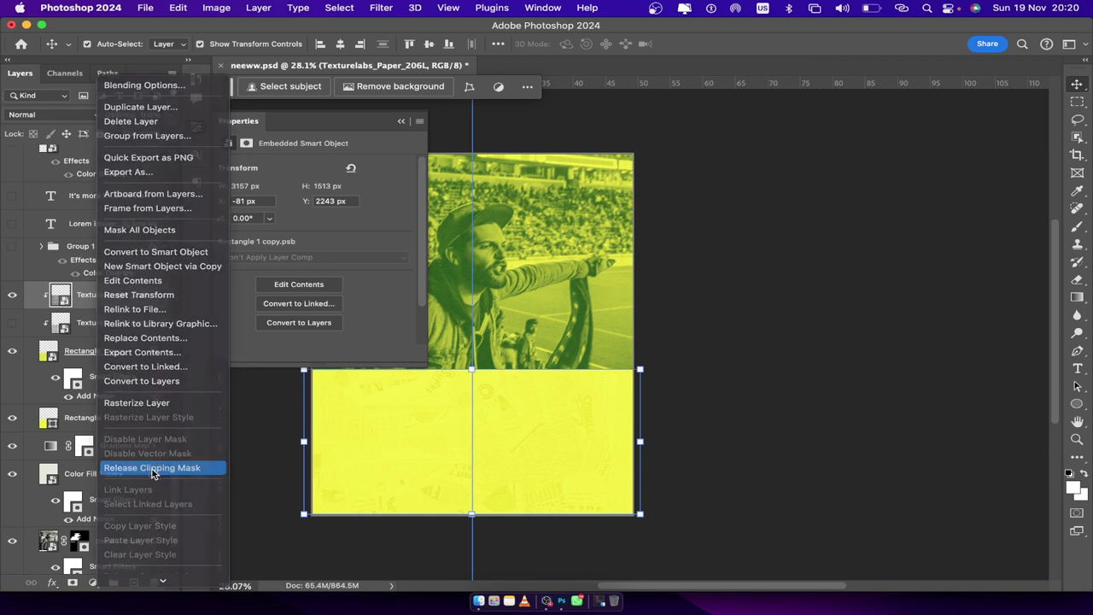
left_click(154, 469)
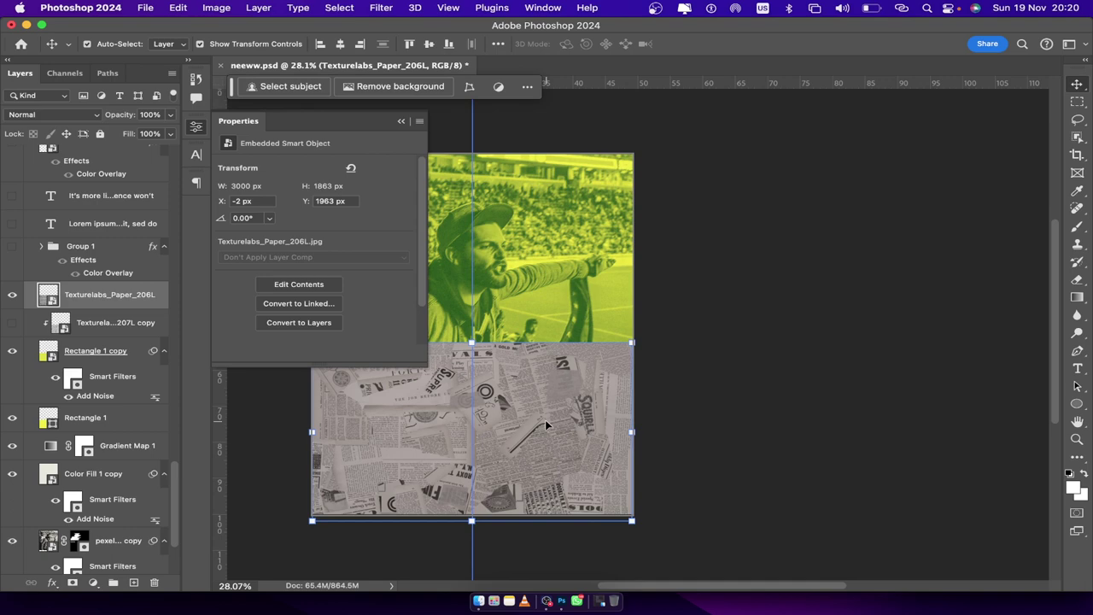
key("alt+super+g")
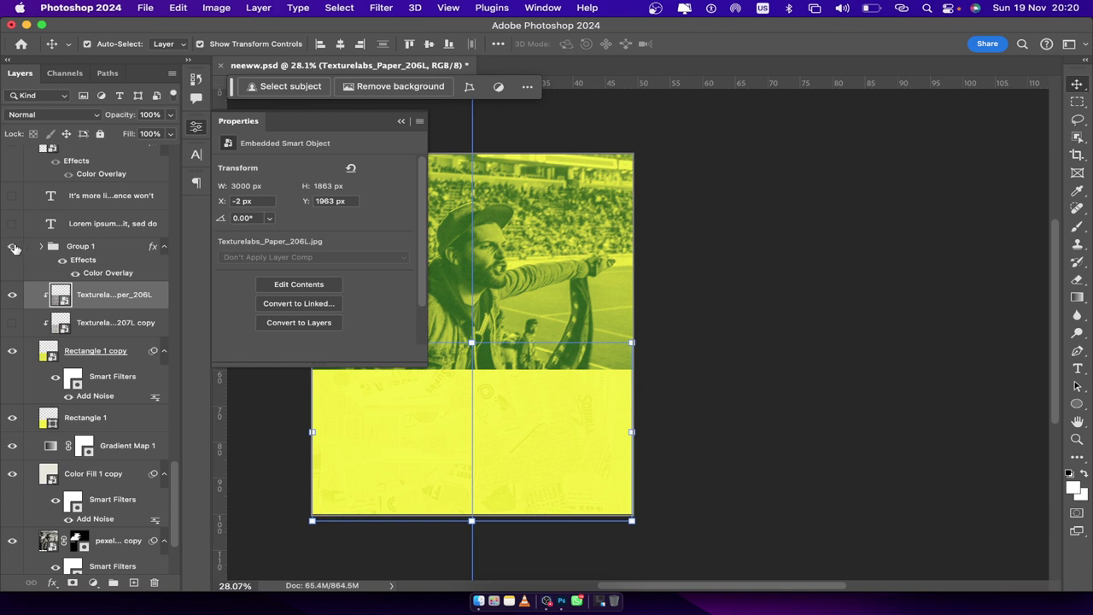
- Show Group 1 with the JOY CHAOS lettering, and expand it to inspect its in, chaos and joy layers before collapsing it
left_click(13, 247)
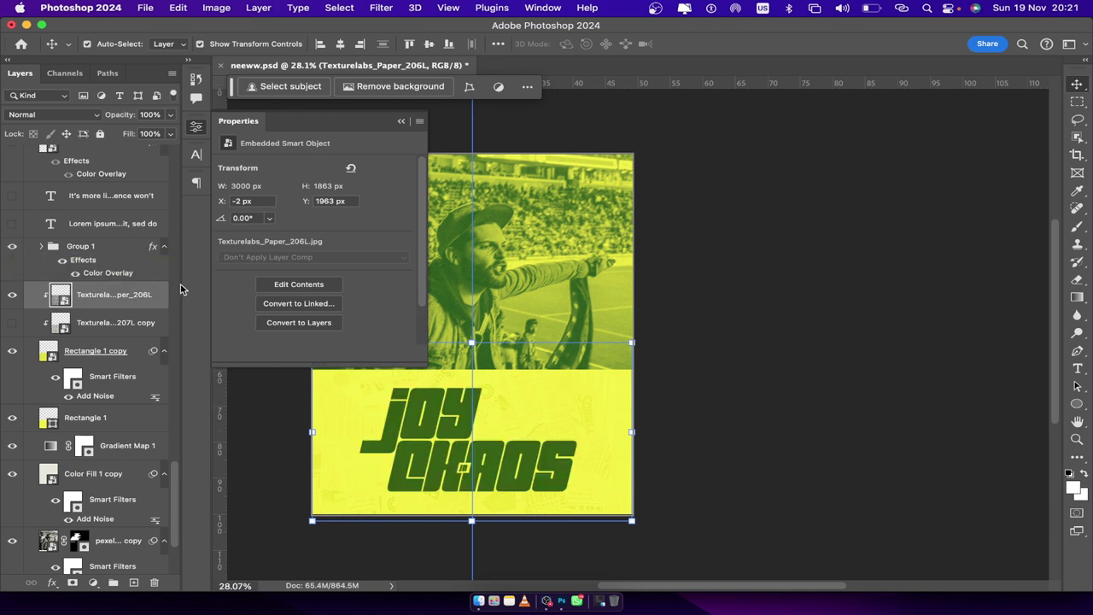
left_click(42, 246)
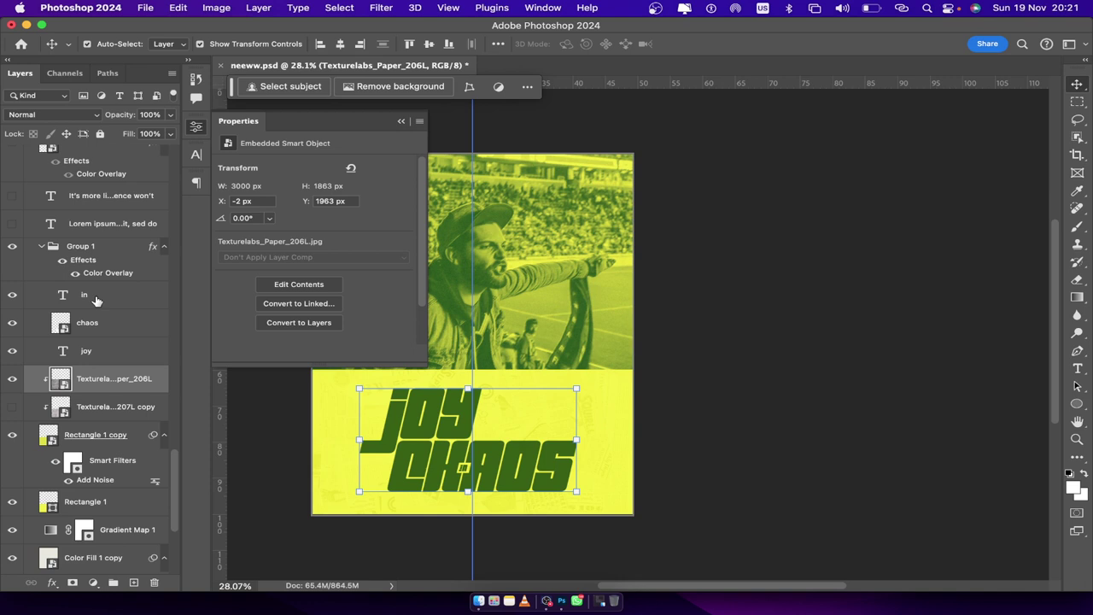
left_click(134, 293)
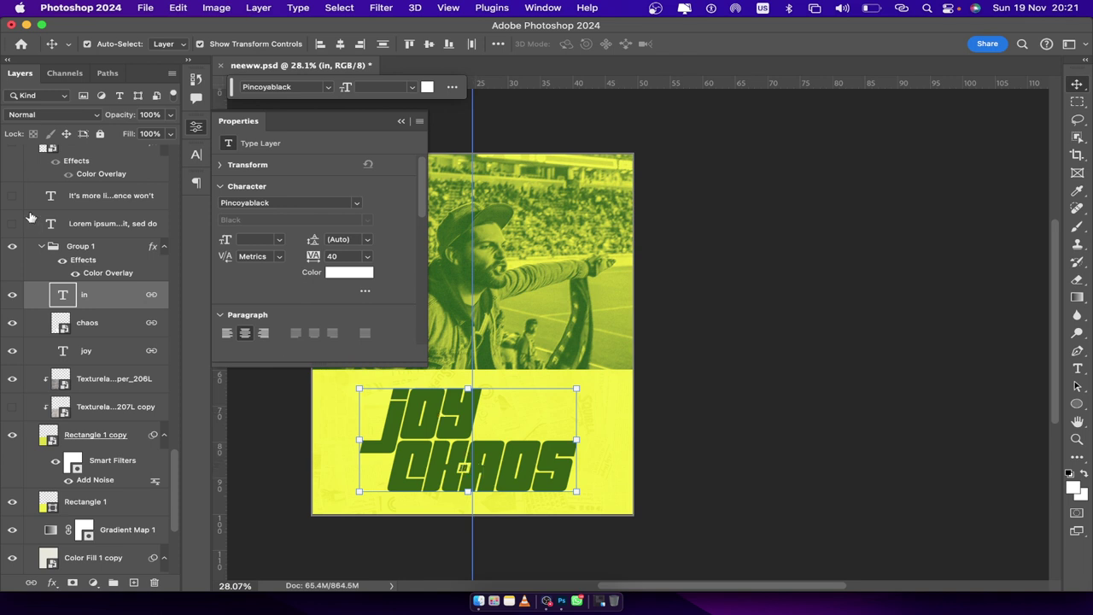
left_click(43, 247)
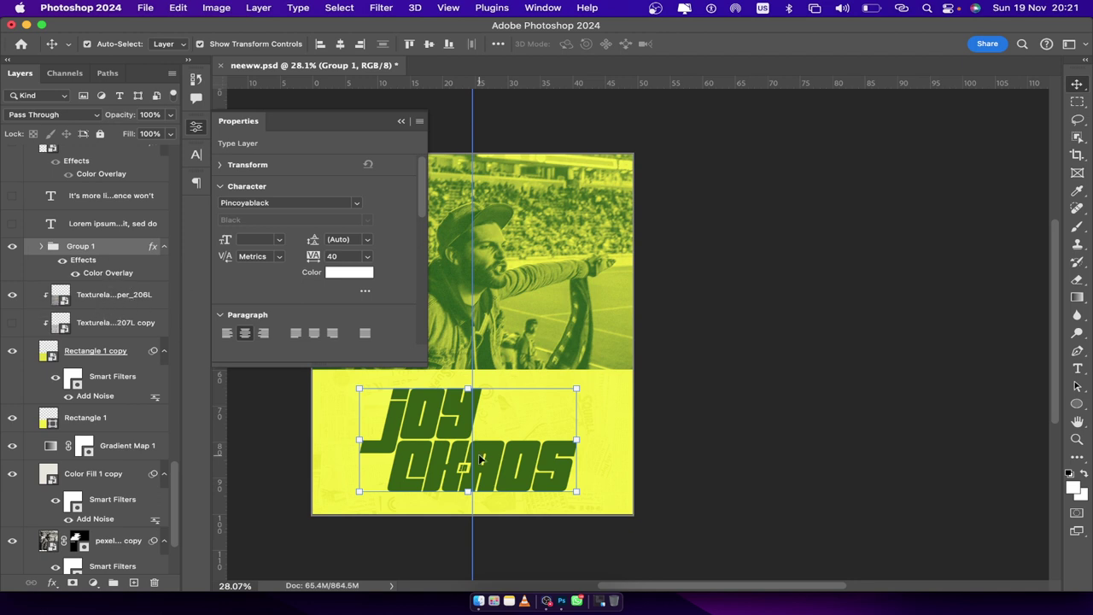
- Show the "Lorem ipsum" and "It's more like a subscription package" text layers above Group 1
scroll(514, 376, "left", 5)
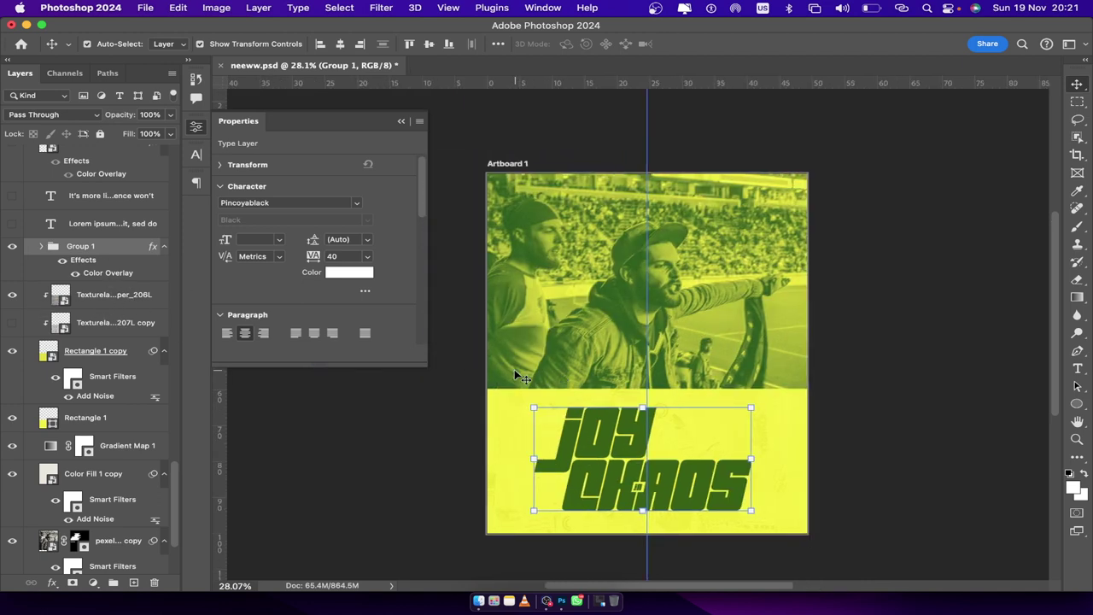
scroll(61, 225, "up", 3)
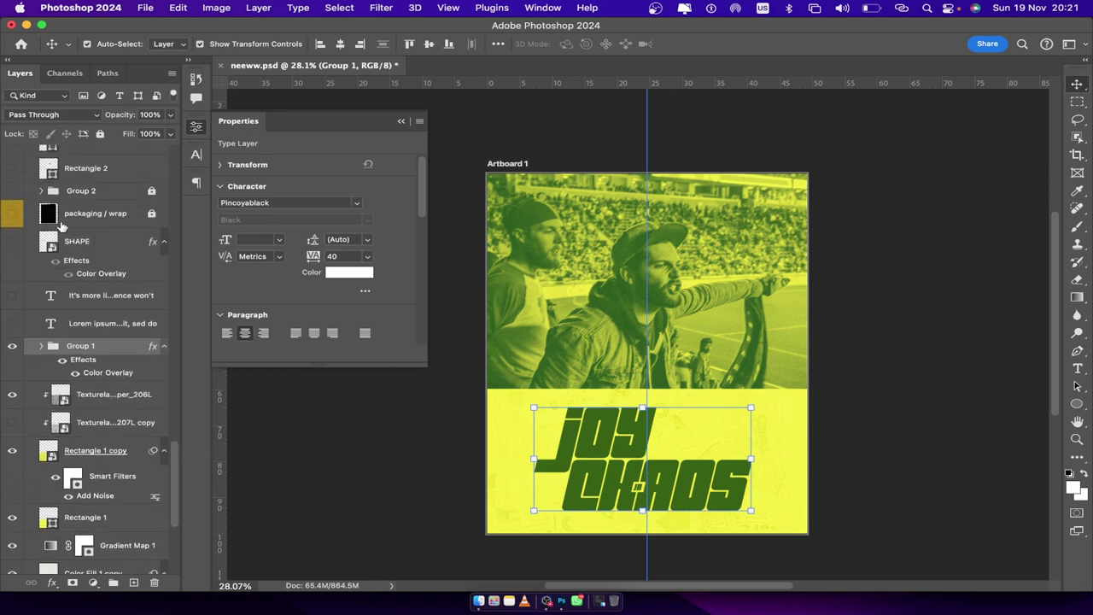
left_click(12, 326)
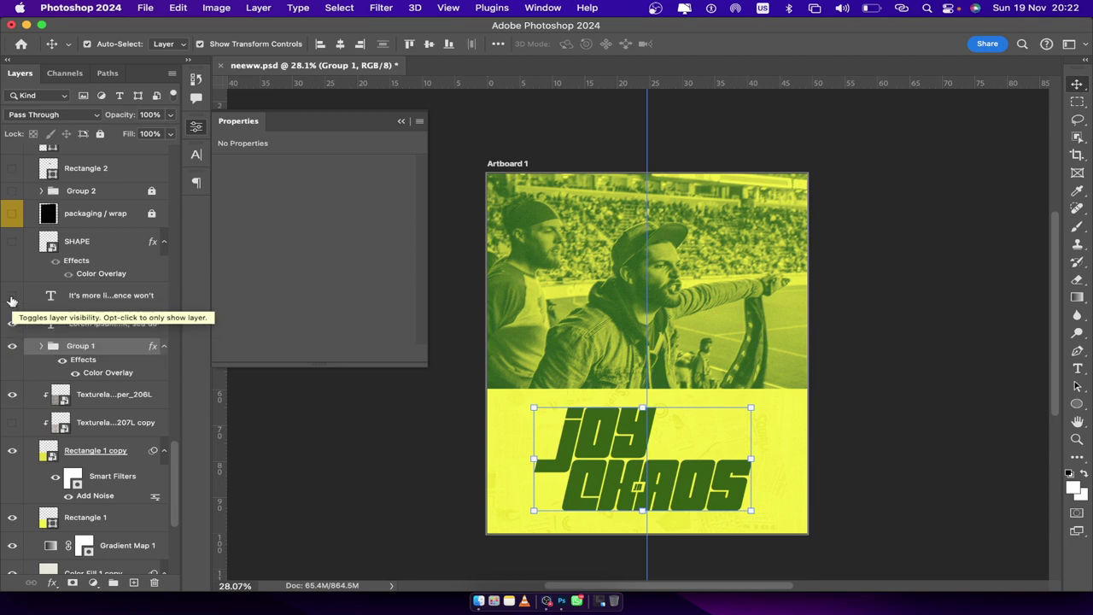
left_click(12, 296)
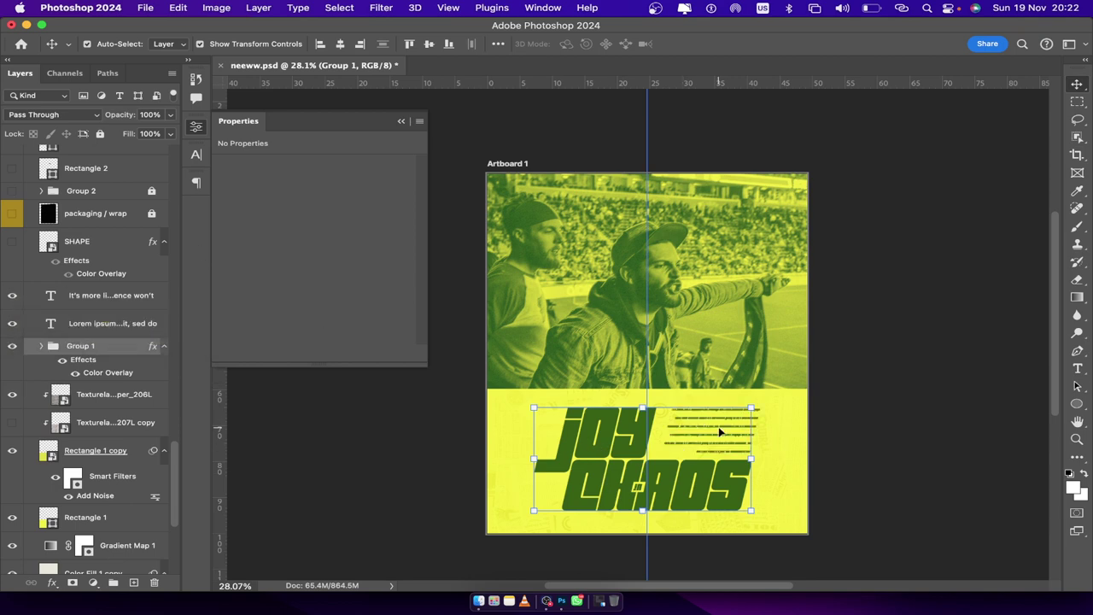
- Rasterize the "It's more like a subscription package" type layer
left_click(108, 303)
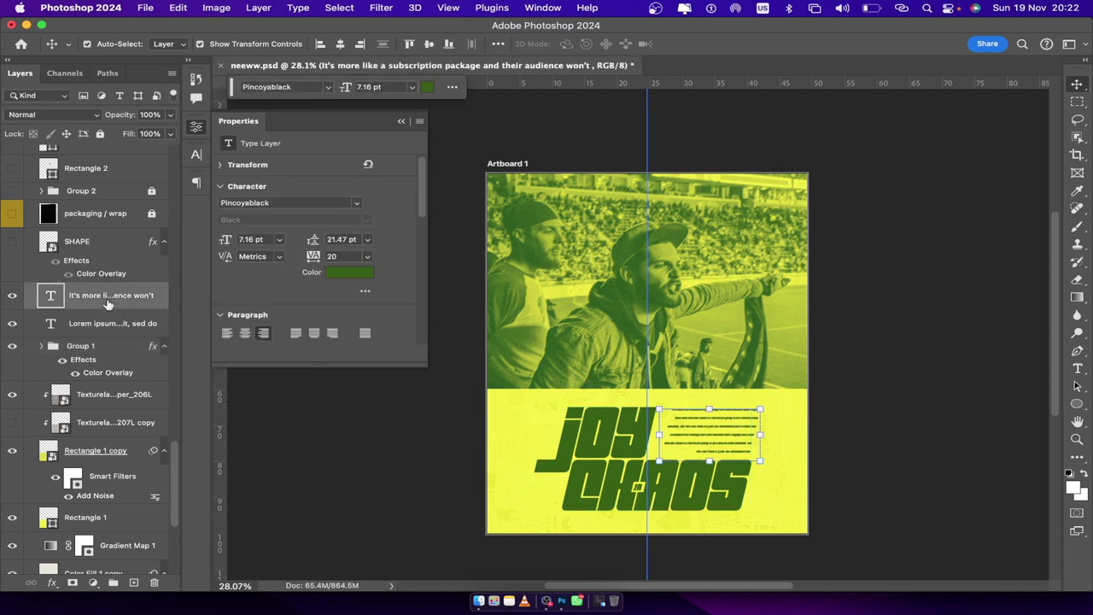
right_click(108, 303)
scroll(167, 444, "down", 5)
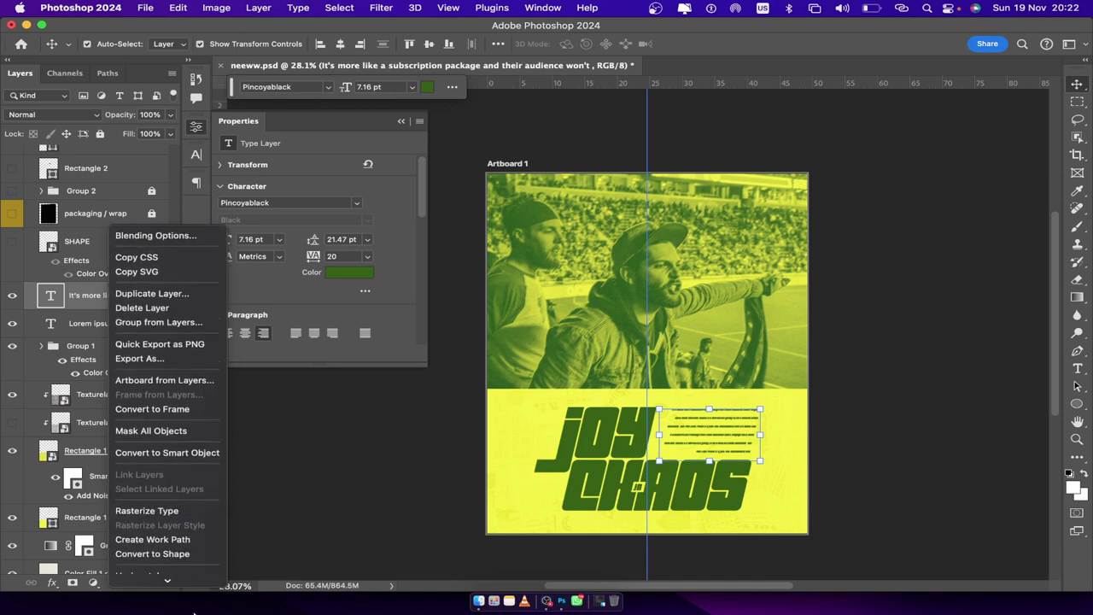
left_click(168, 441)
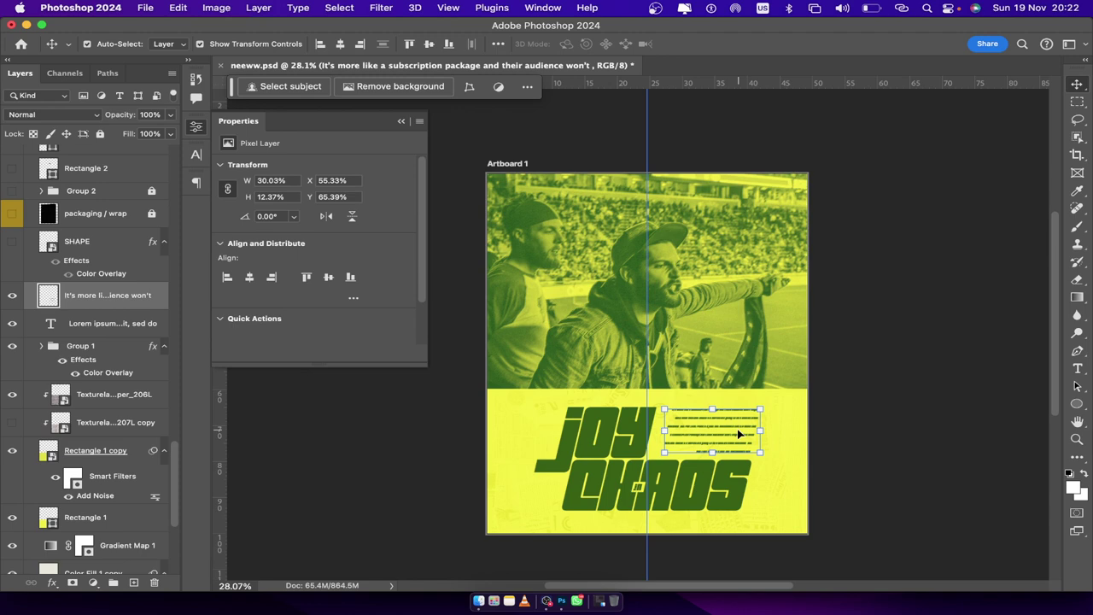
- Examine the rasterized paragraph beside the JOY lettering up close and without its transform controls, and deselect all layers
scroll(739, 434, "up", 5)
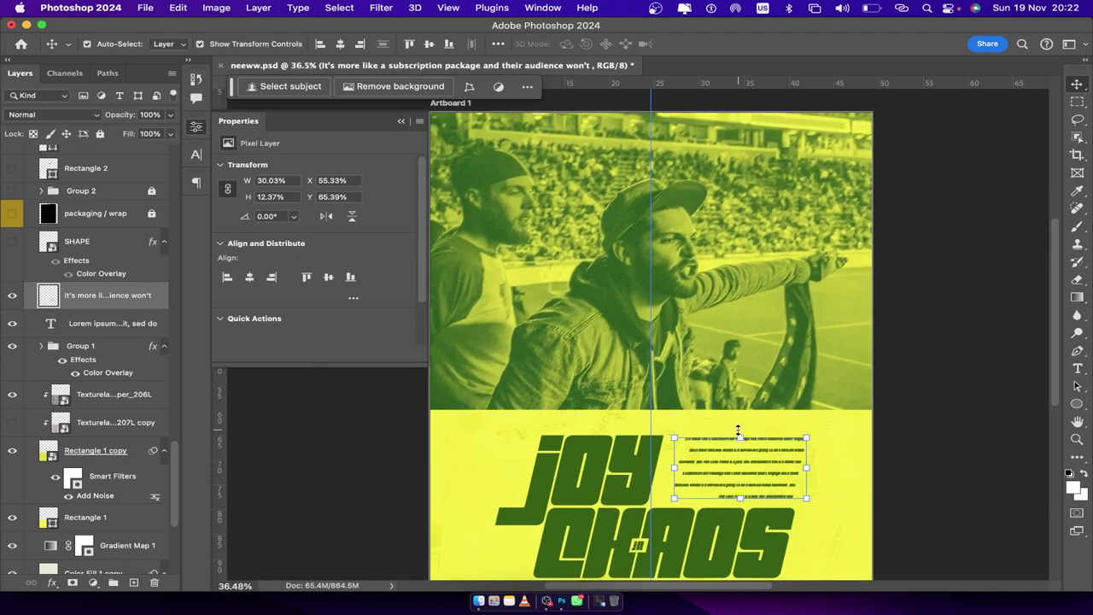
scroll(740, 435, "up", 2)
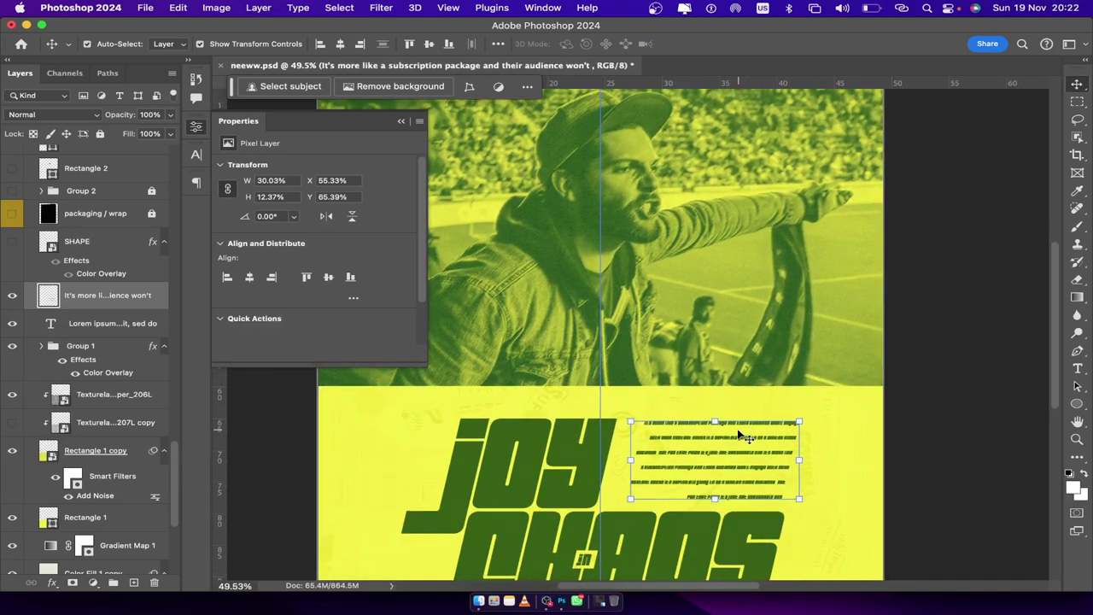
scroll(740, 435, "down", 4)
scroll(739, 435, "down", 2)
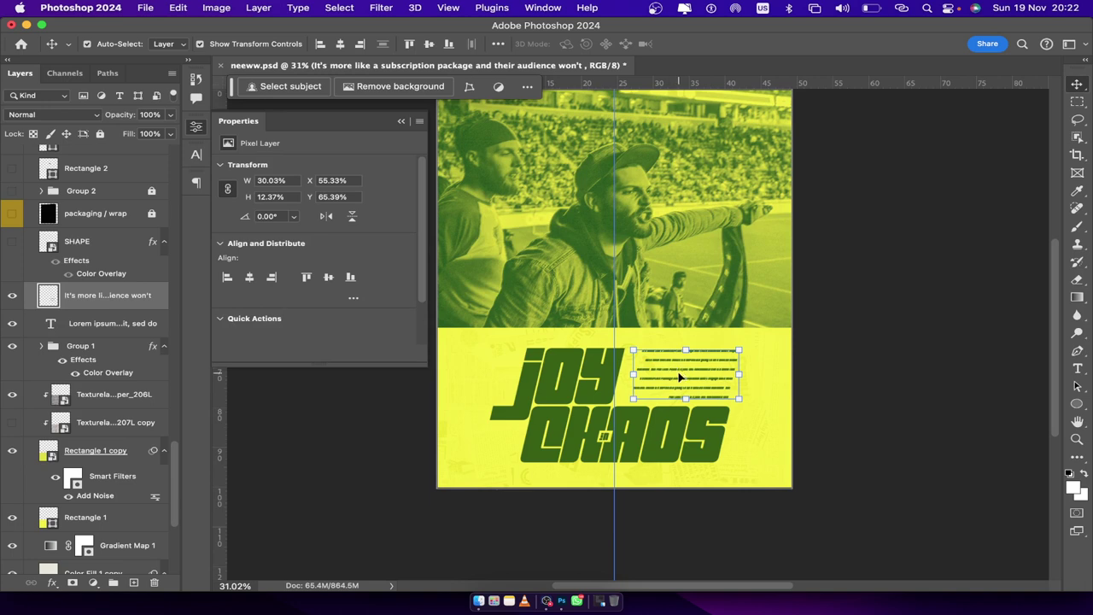
key("super+h")
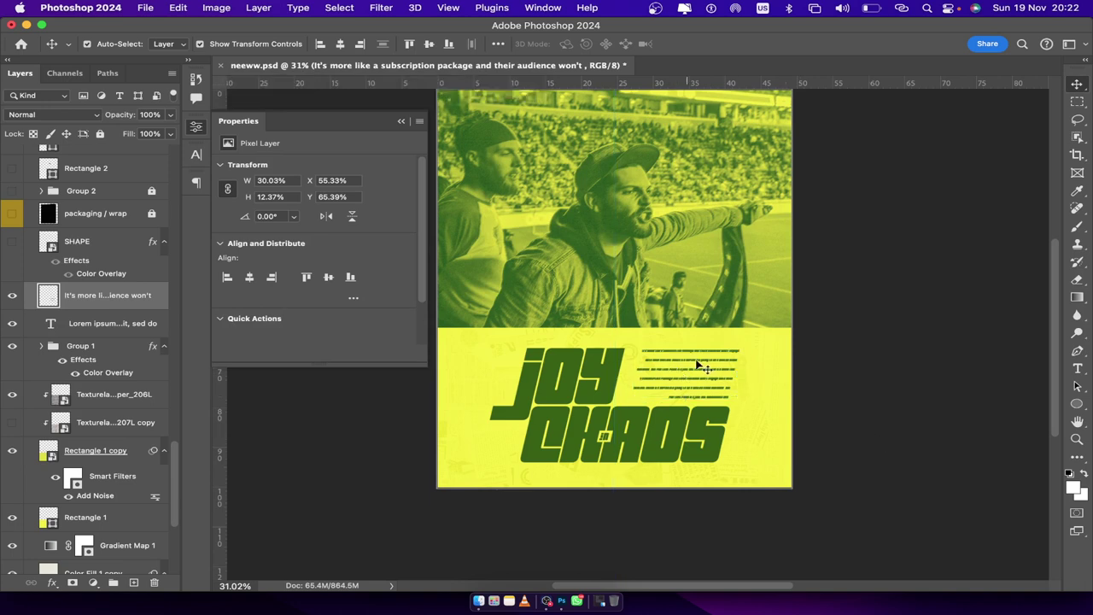
key("super+alt+a")
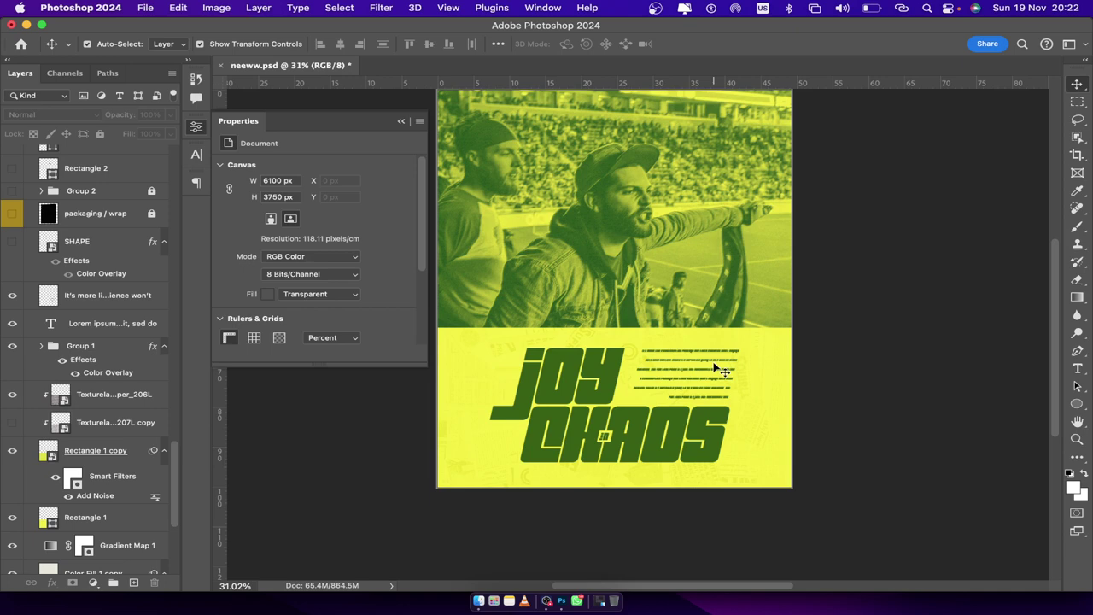
- Add a new Lorem Ipsum placeholder text over the photo in the Pincoyablack font and set its size to 116 pt
left_click(612, 367)
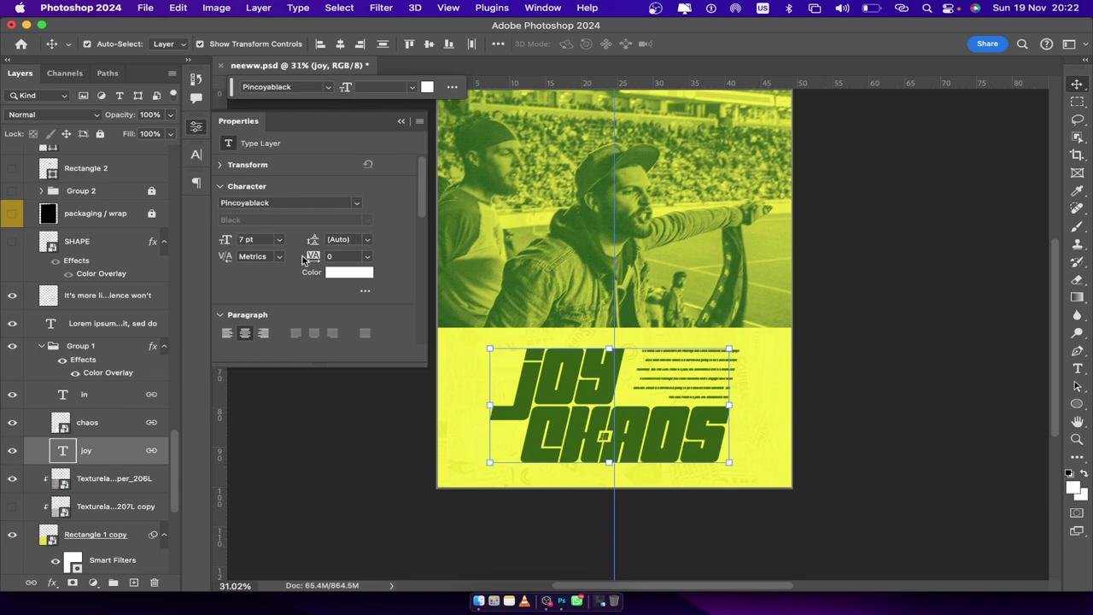
left_click(1077, 369)
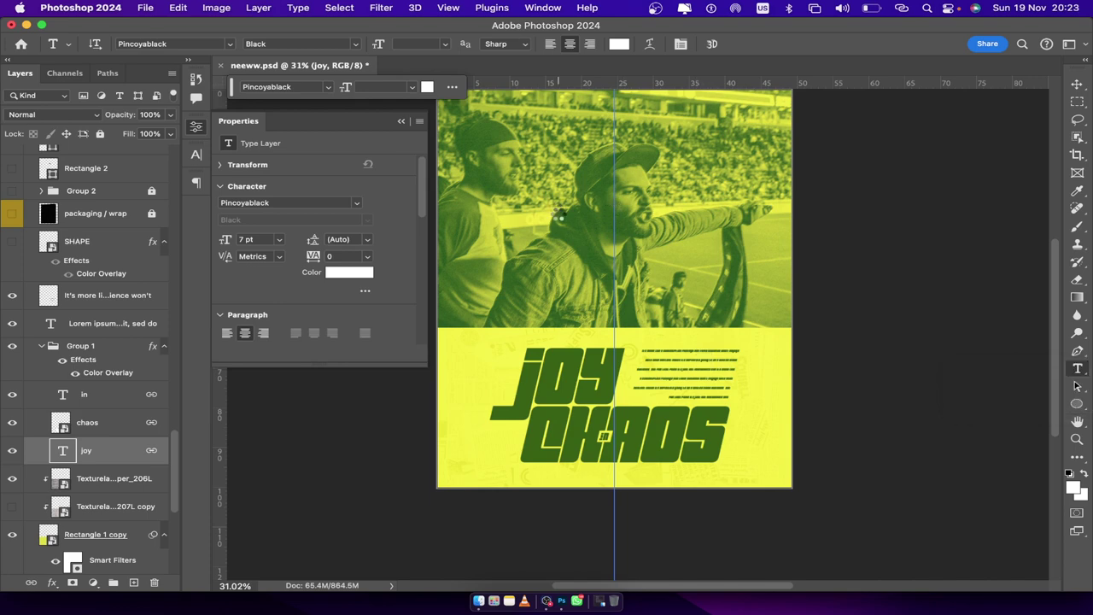
left_click(557, 218)
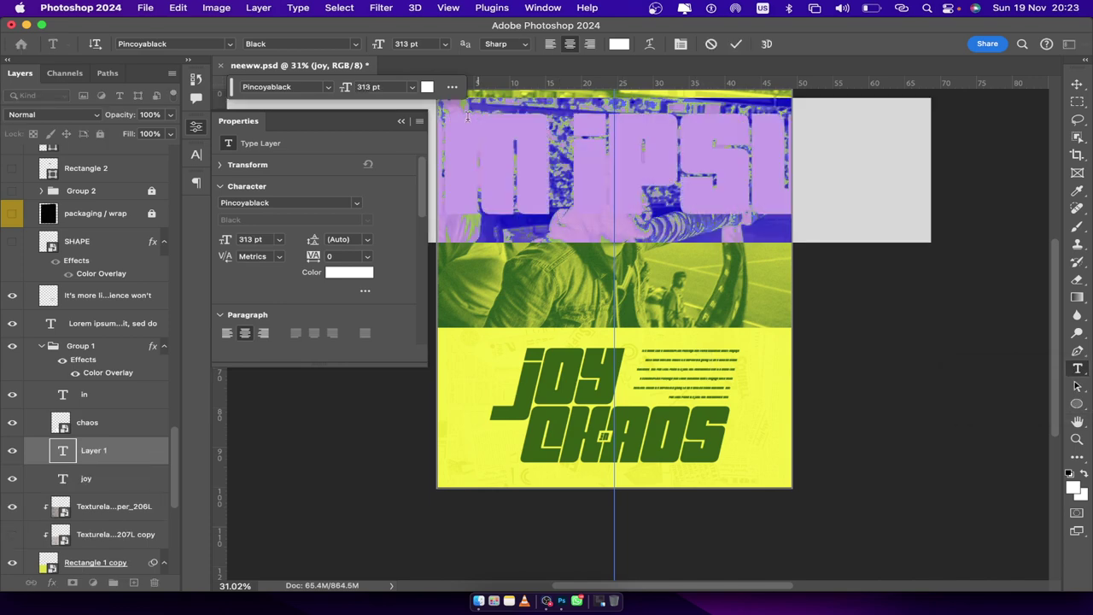
left_click_drag(379, 44, 289, 49)
type("116")
key("Return")
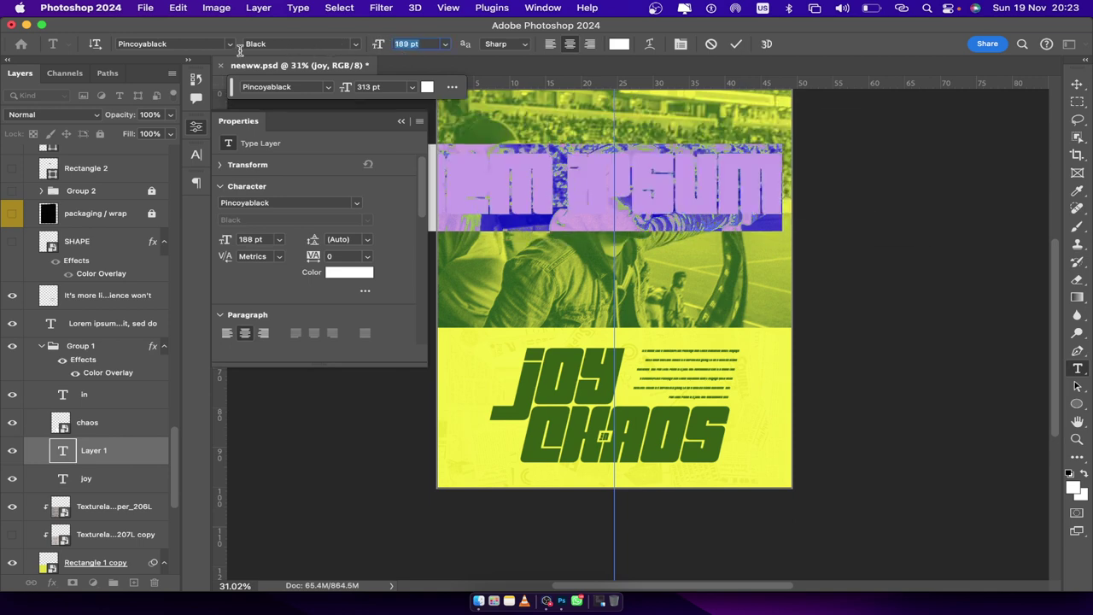
- Set the Lorem Ipsum text's color to a bright orange-yellow with hue 47°, 100% saturation and 100% brightness
left_click(360, 272)
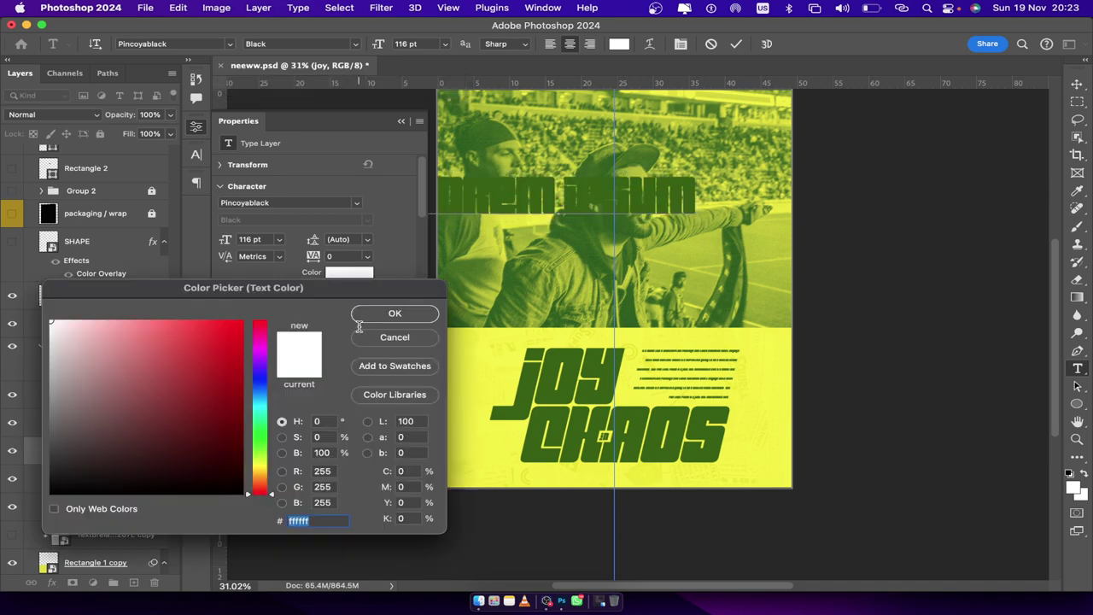
left_click(260, 456)
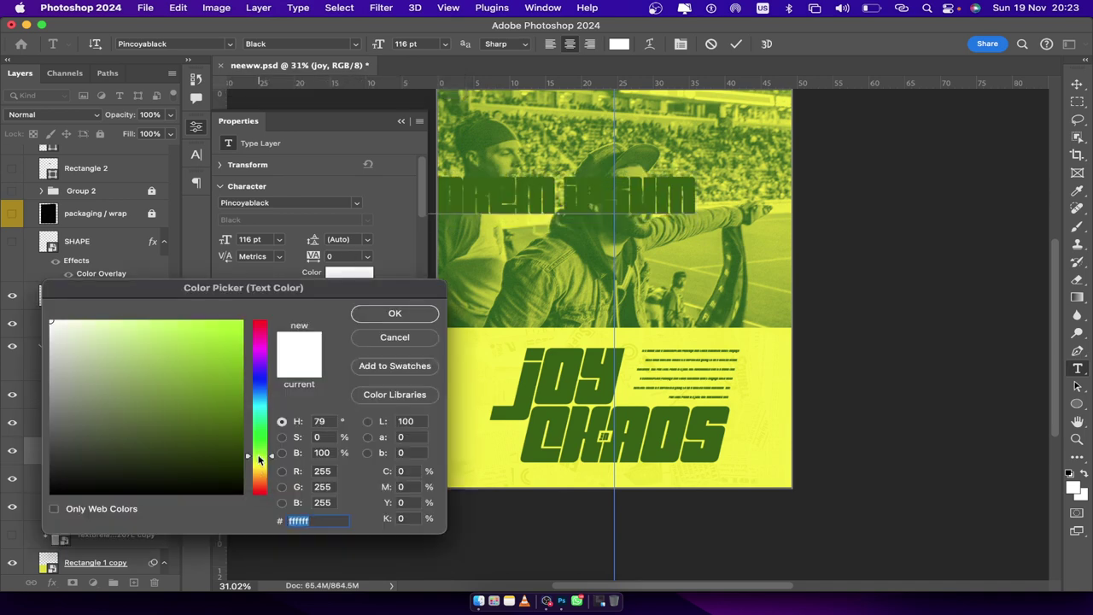
left_click_drag(248, 344, 242, 322)
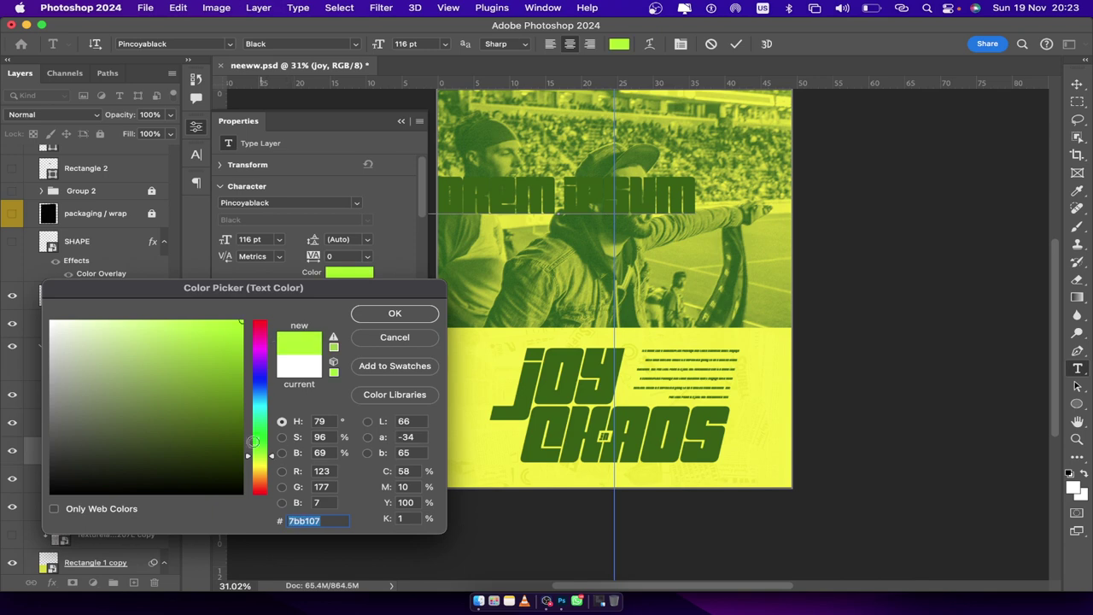
left_click(261, 471)
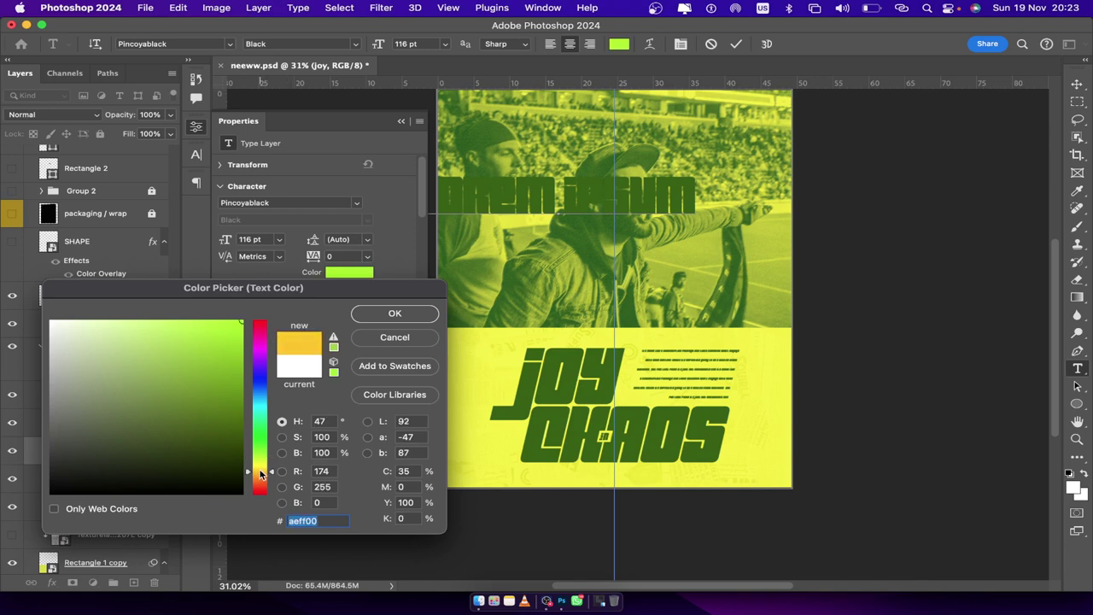
left_click(385, 316)
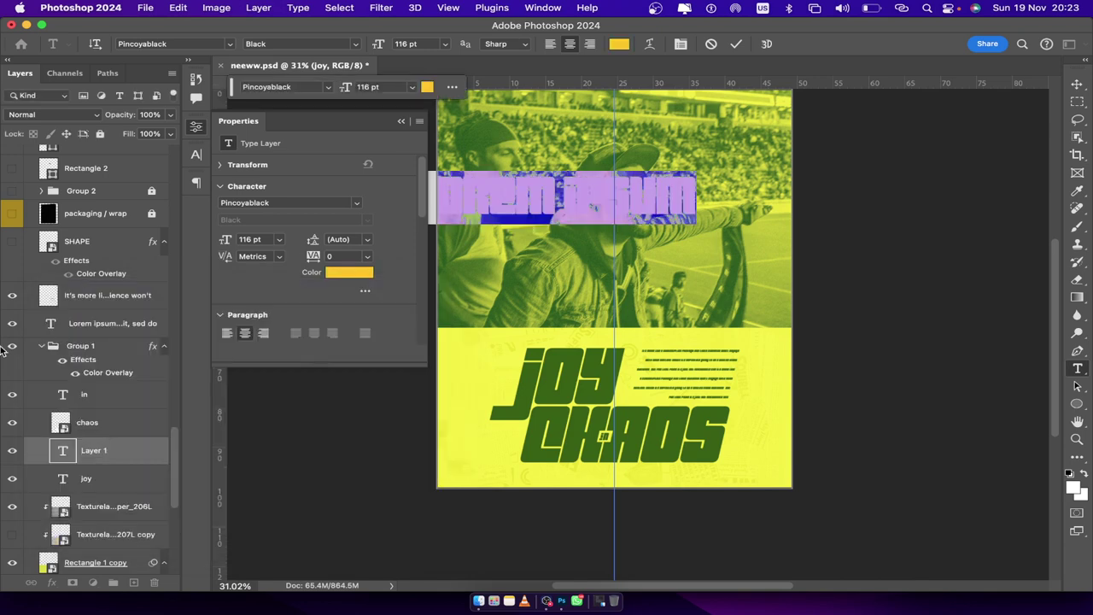
- Move the Lorem Ipsum layer out of Group 1 to just above it, and center the text across the lower part of the photo
left_click(109, 460)
left_click_drag(92, 355, 90, 337)
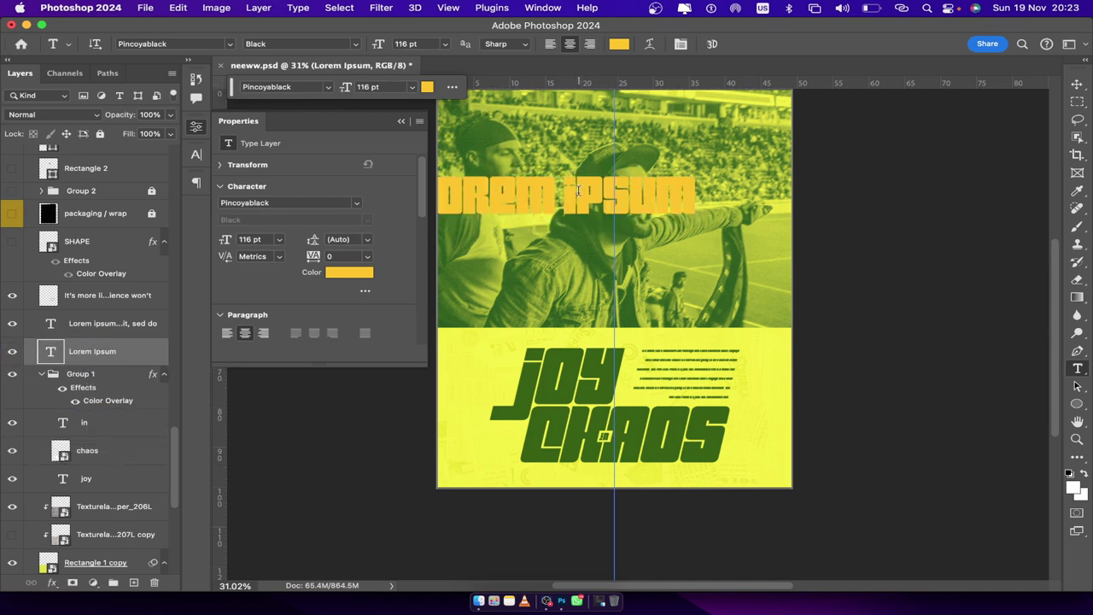
left_click(1079, 86)
left_click_drag(634, 238, 653, 291)
right_click(653, 292)
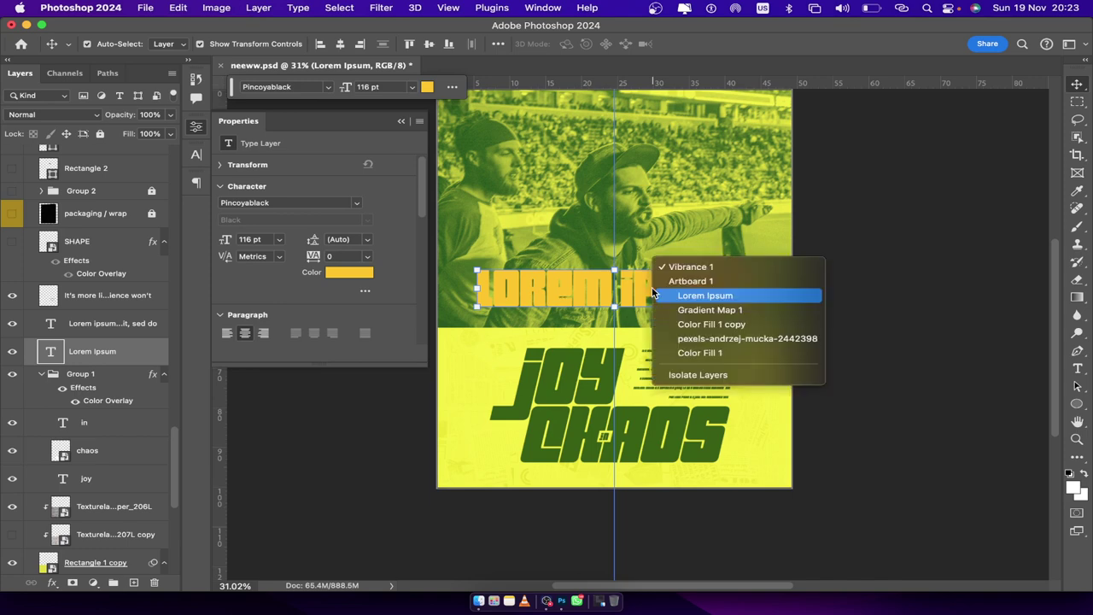
left_click(584, 295)
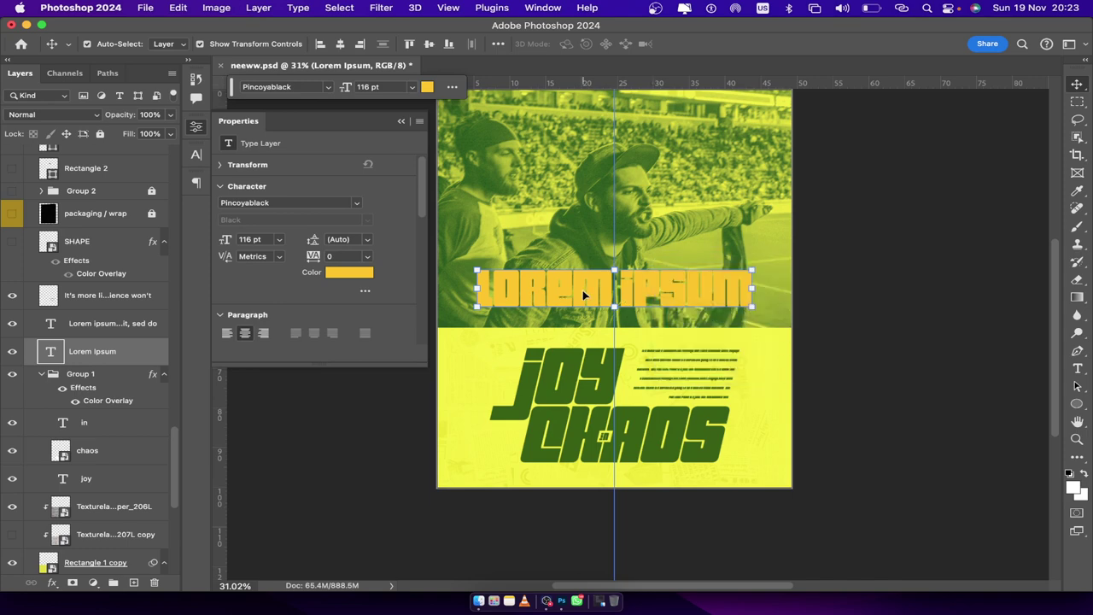
- Try slanting the Lorem Ipsum text with a horizontal skew of about -15.6°, and undo the slant
key("super+t")
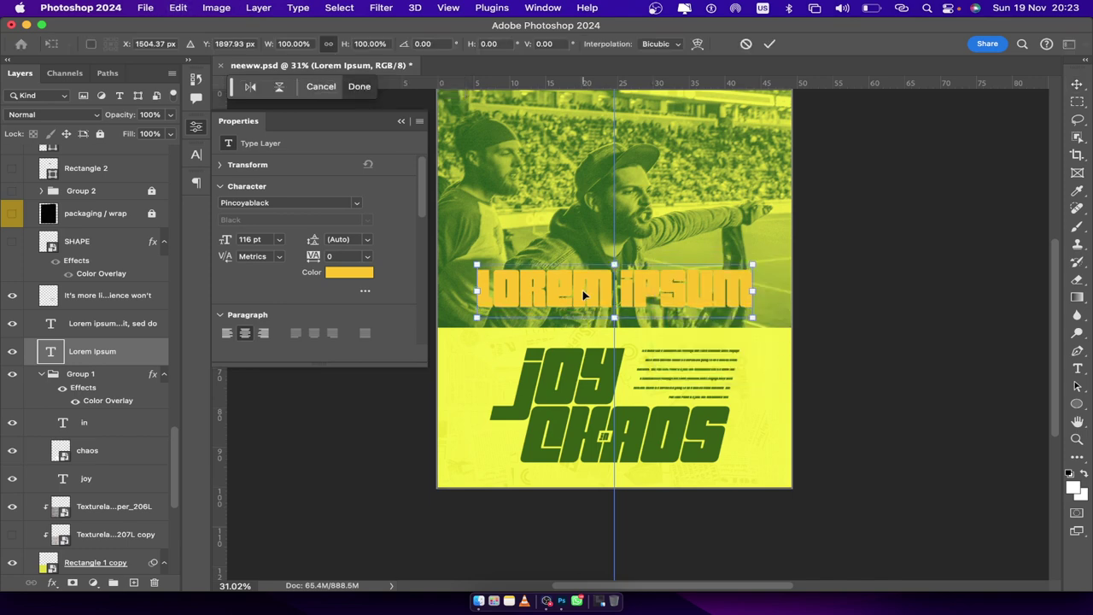
right_click(584, 296)
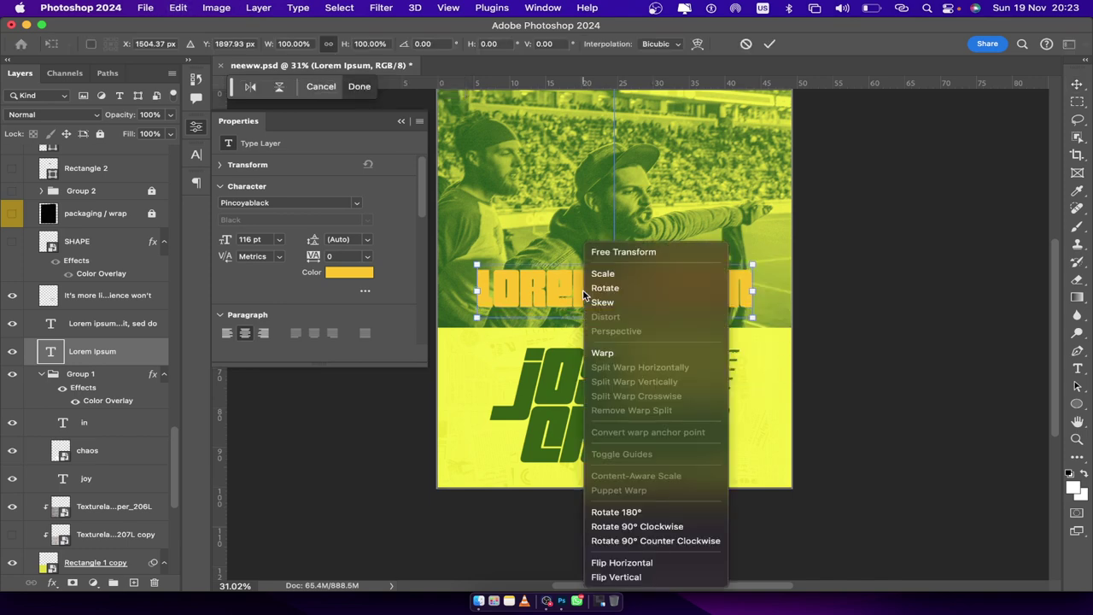
left_click(641, 305)
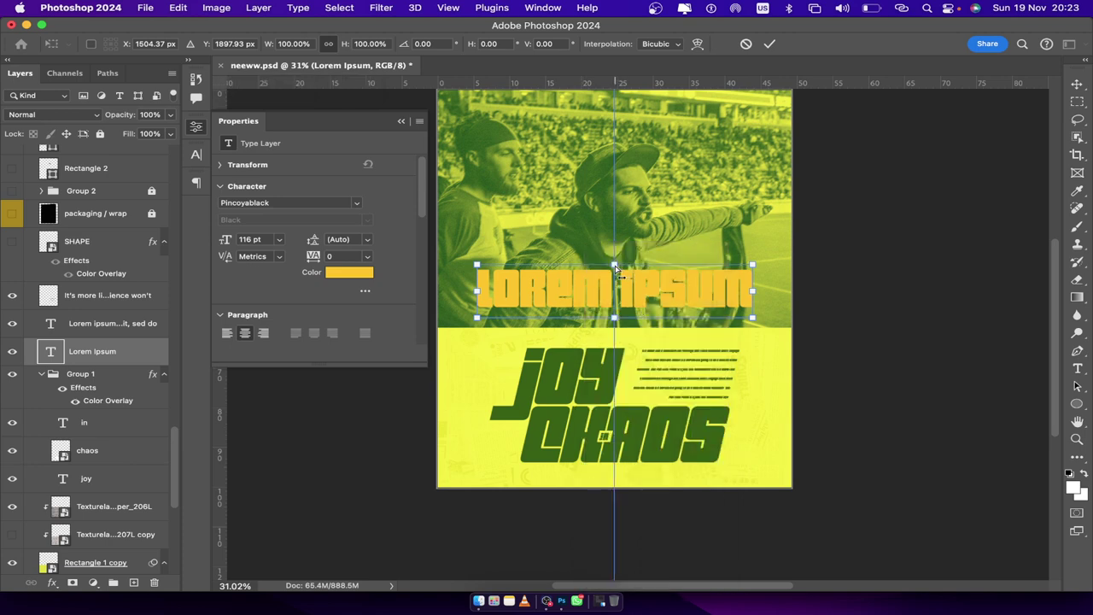
left_click_drag(616, 269, 634, 271)
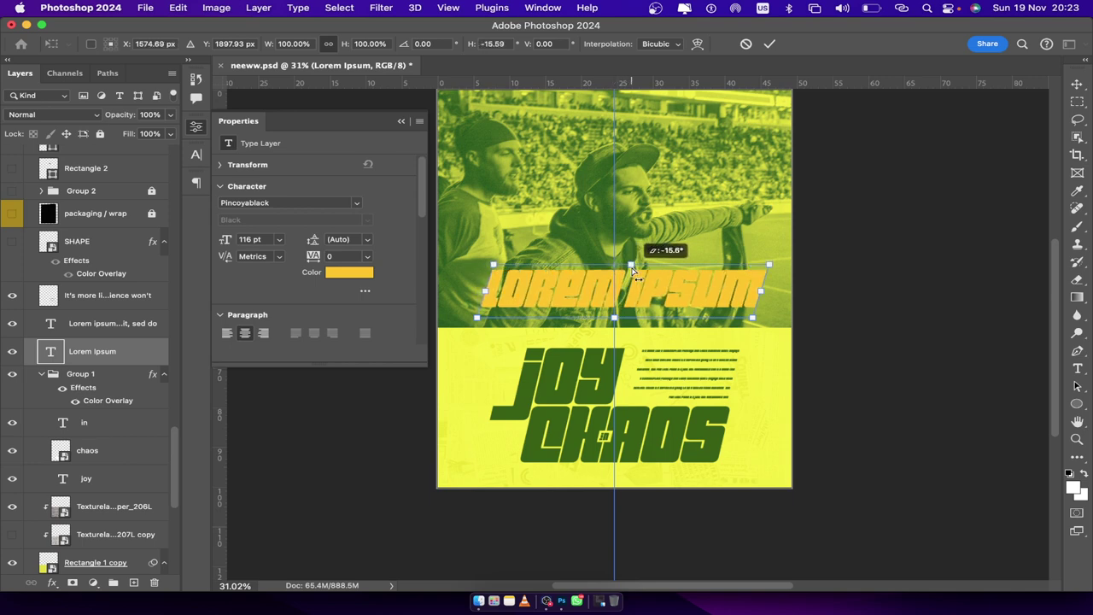
left_click_drag(633, 270, 630, 272)
key("super+z")
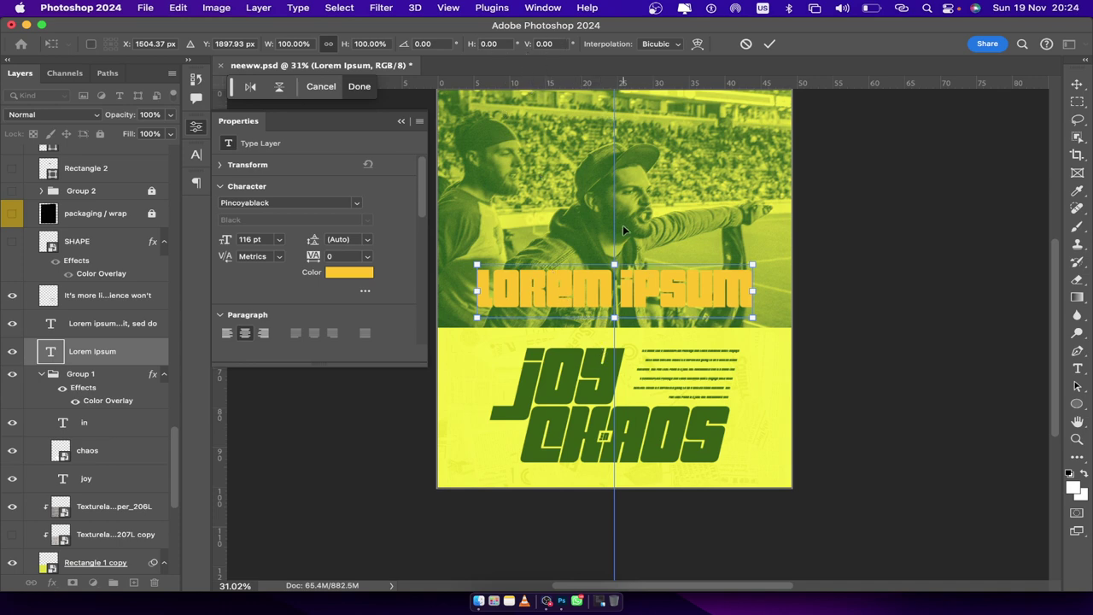
- Skew the Lorem Ipsum text freehand along its upper edge, set the horizontal skew to -12°, and apply the transform
right_click(633, 291)
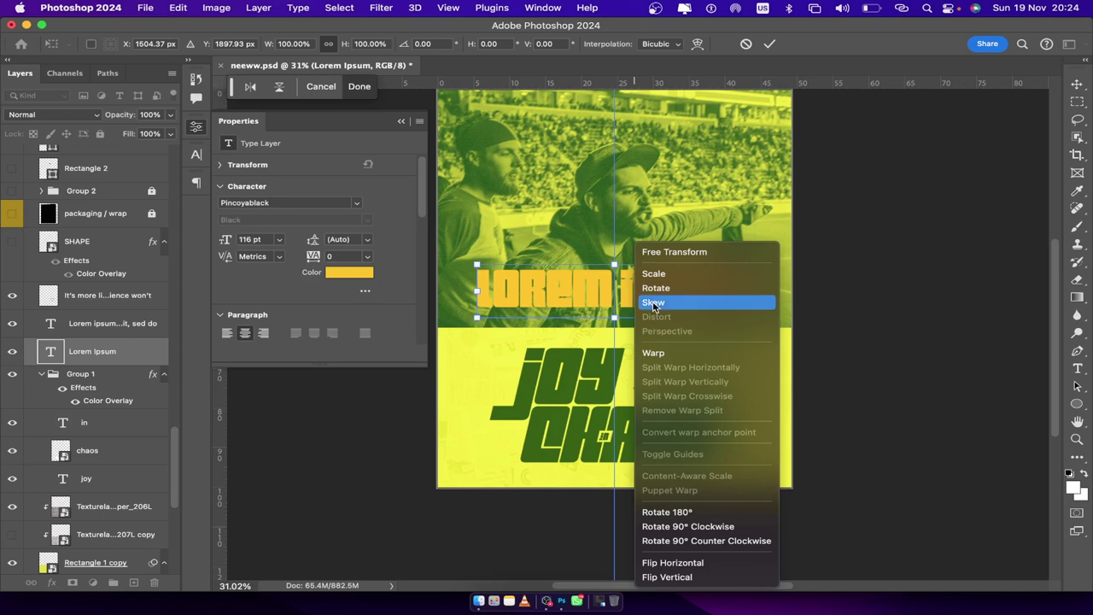
left_click(639, 291)
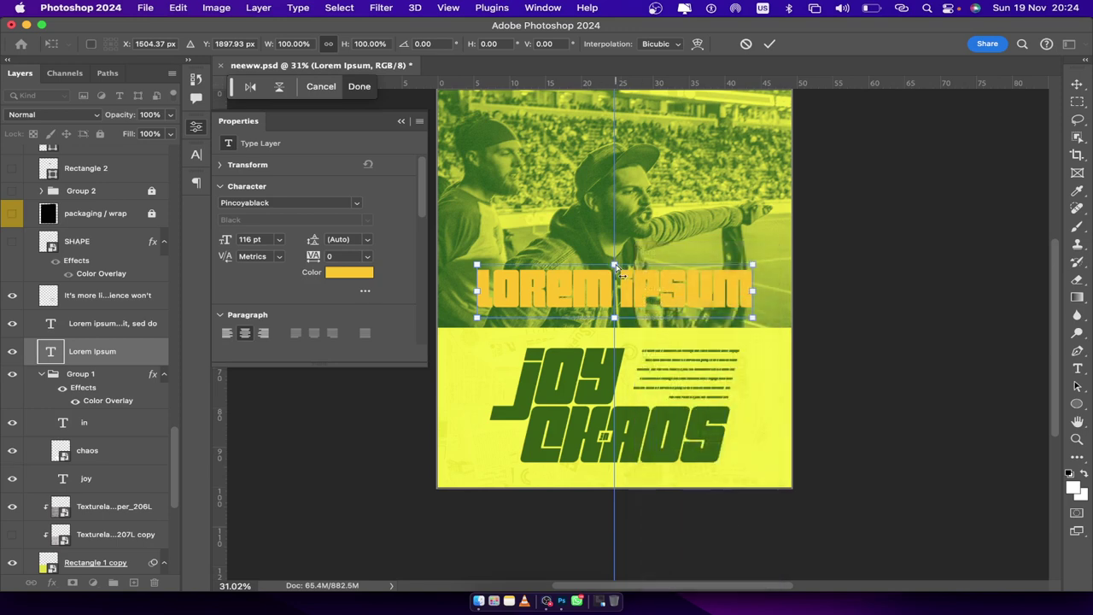
left_click_drag(621, 269, 635, 270)
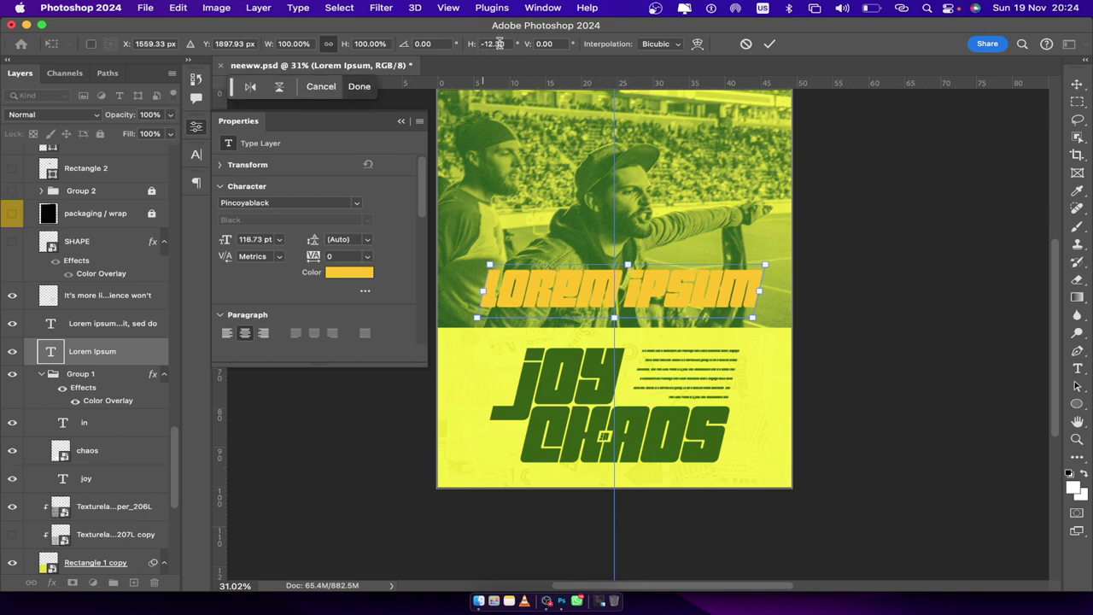
left_click_drag(627, 270, 630, 269)
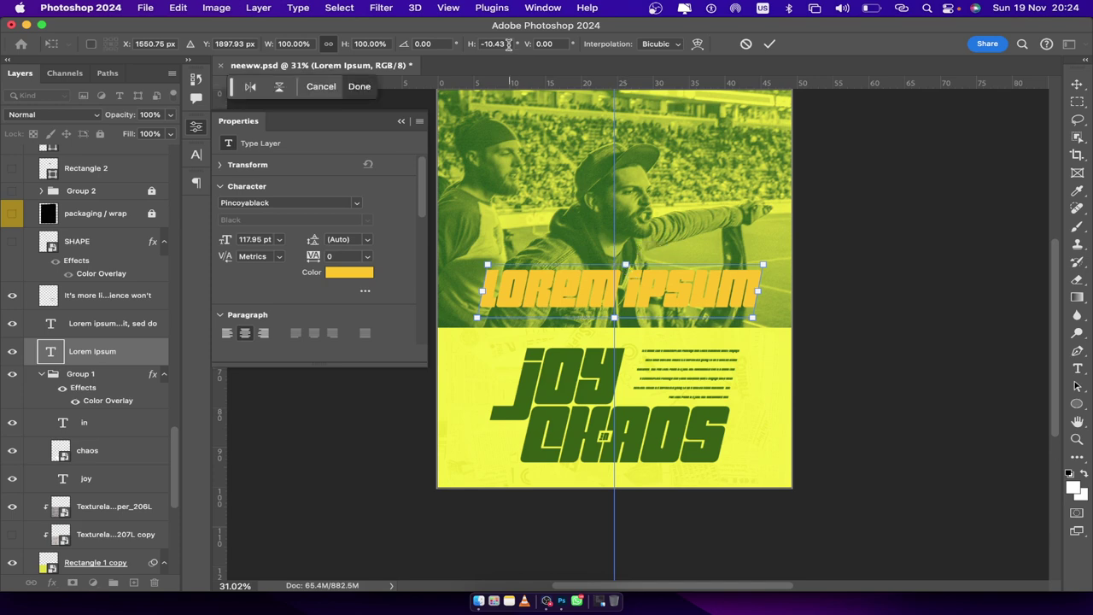
left_click(504, 44)
type("-12")
scroll(597, 374, "up", 1)
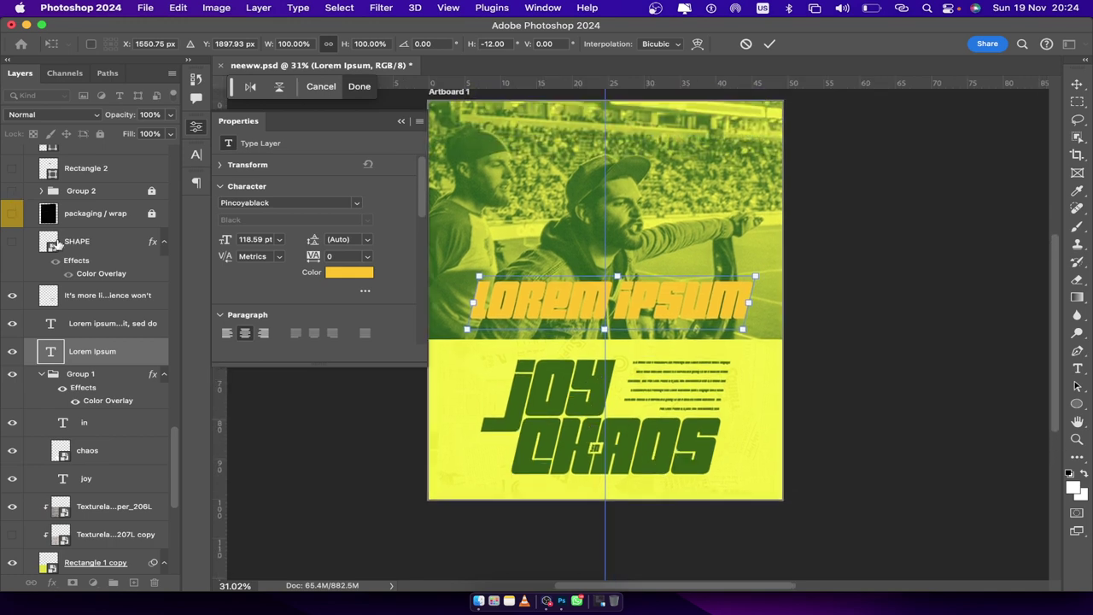
left_click(70, 376)
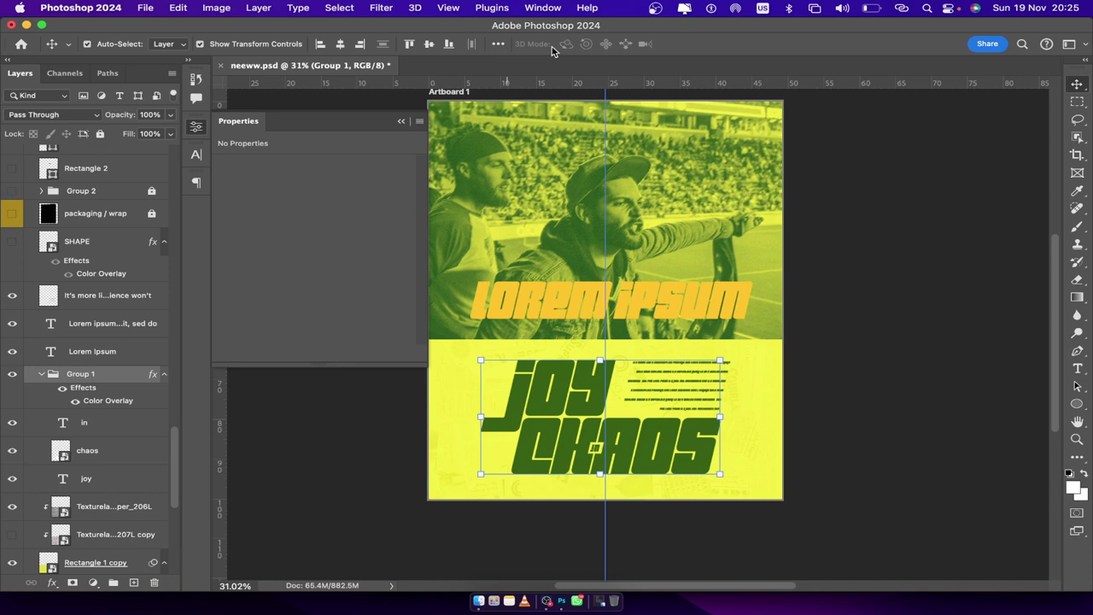
- Delete the Lorem Ipsum text layer and select the rasterized paragraph layer
left_click(122, 352)
key("Delete")
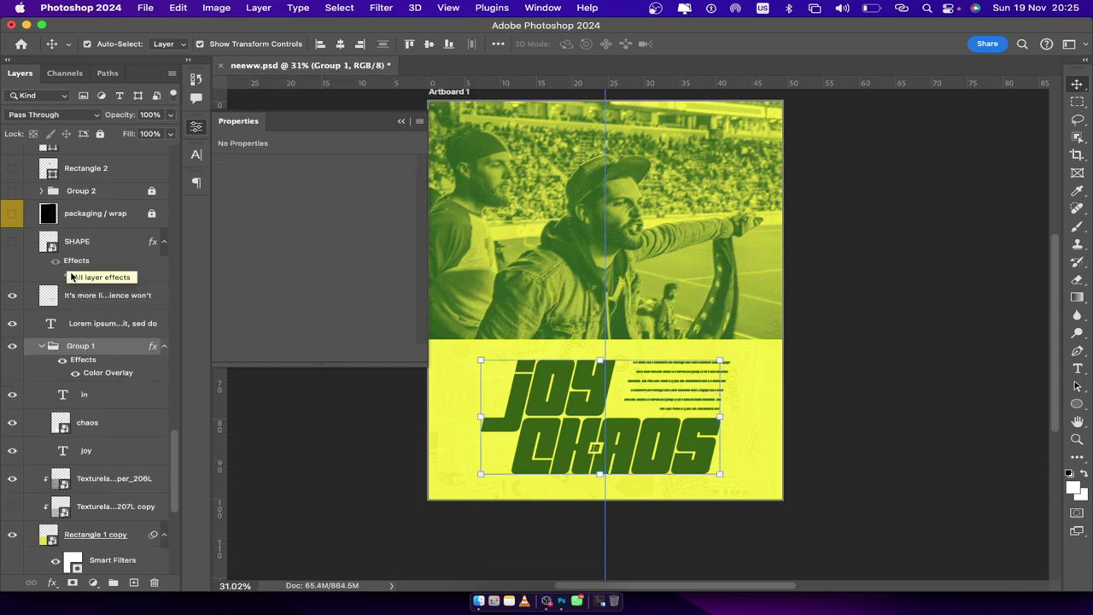
left_click(86, 294)
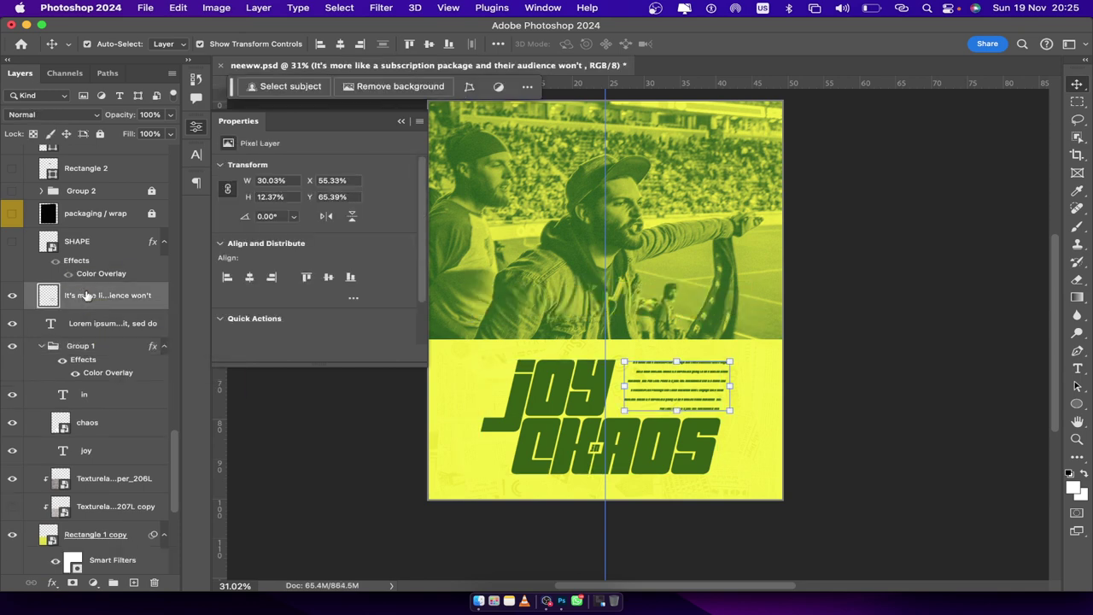
- Make the SHAPE and packaging / wrap layers visible, and unlock the packaging / wrap layer
left_click(13, 243)
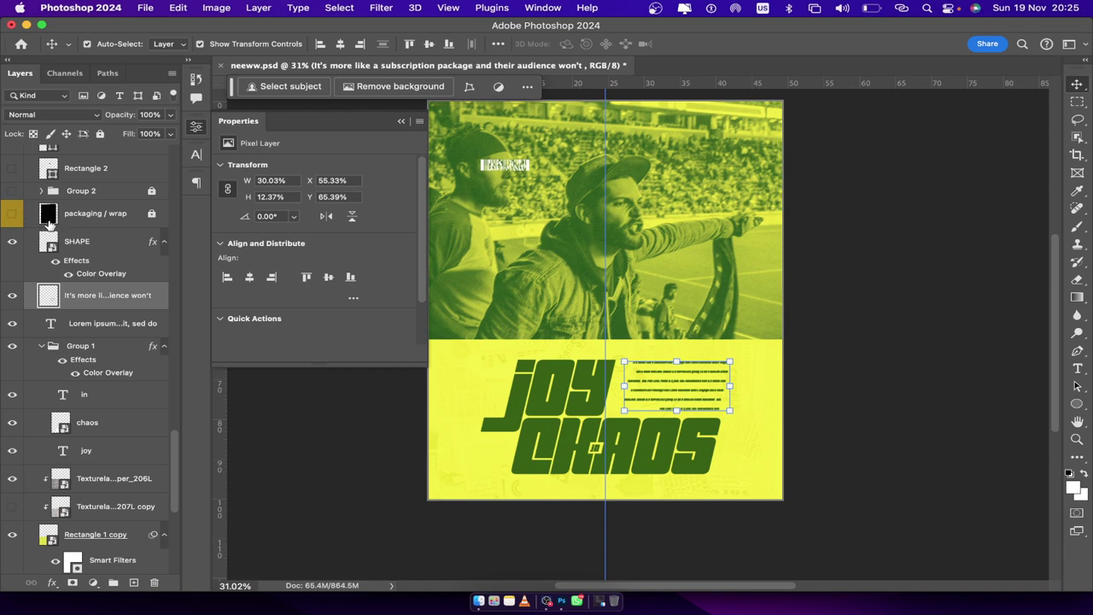
scroll(43, 282, "up", 3)
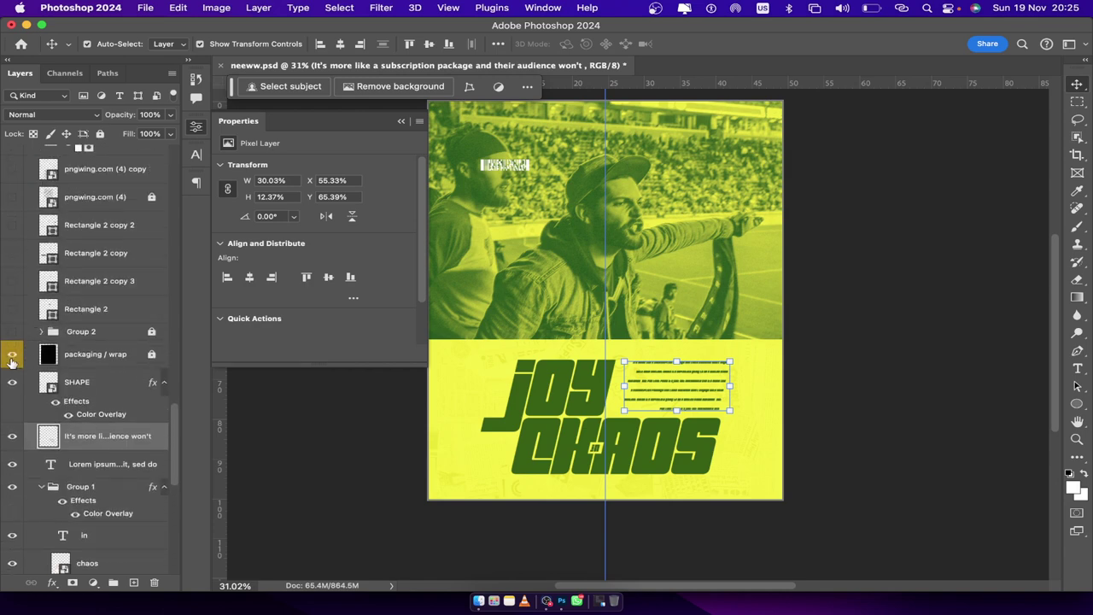
left_click(12, 354)
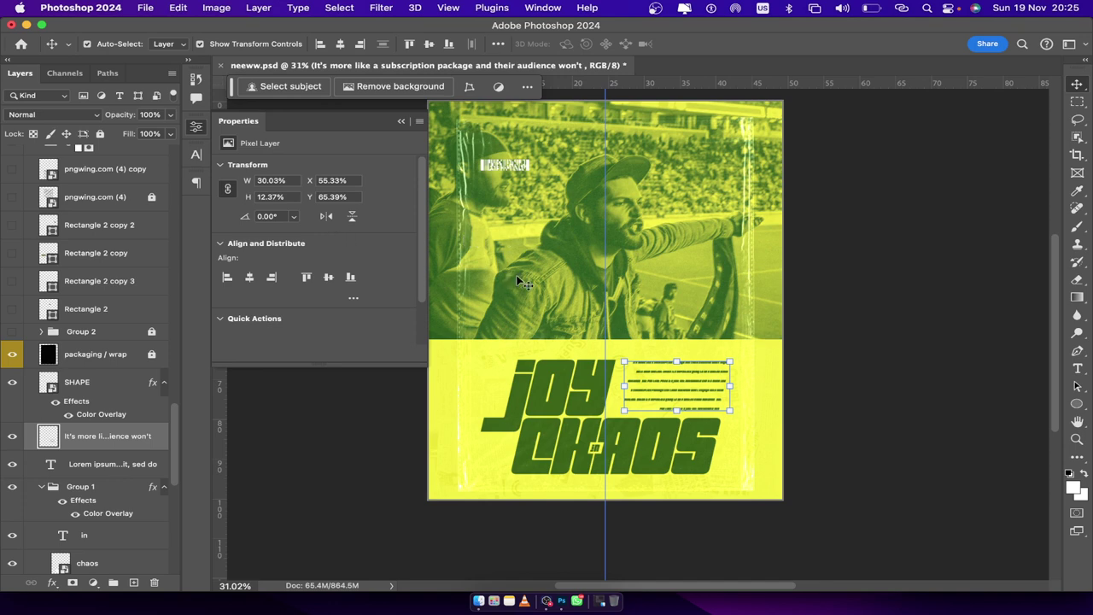
left_click(123, 357)
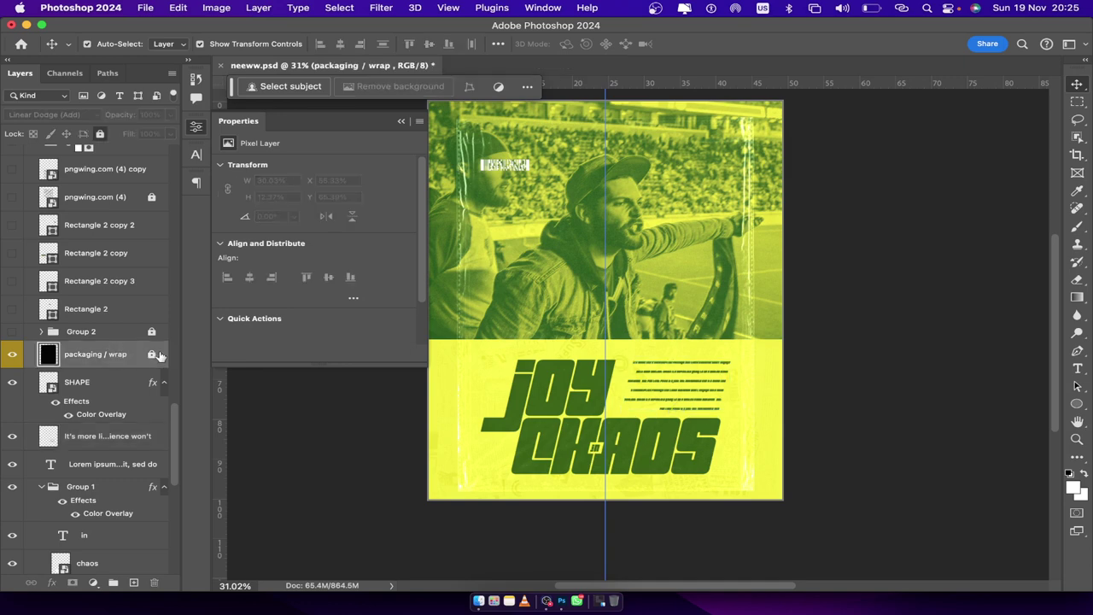
left_click(153, 354)
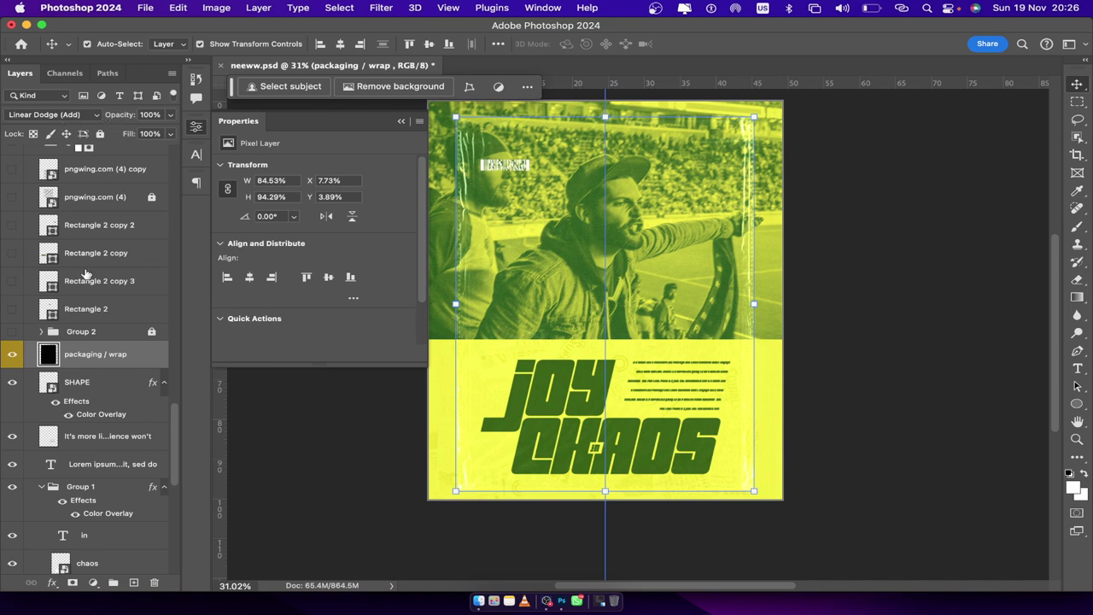
- Look through the blend modes for the packaging / wrap layer, keeping it on Linear Dodge (Add)
left_click(67, 115)
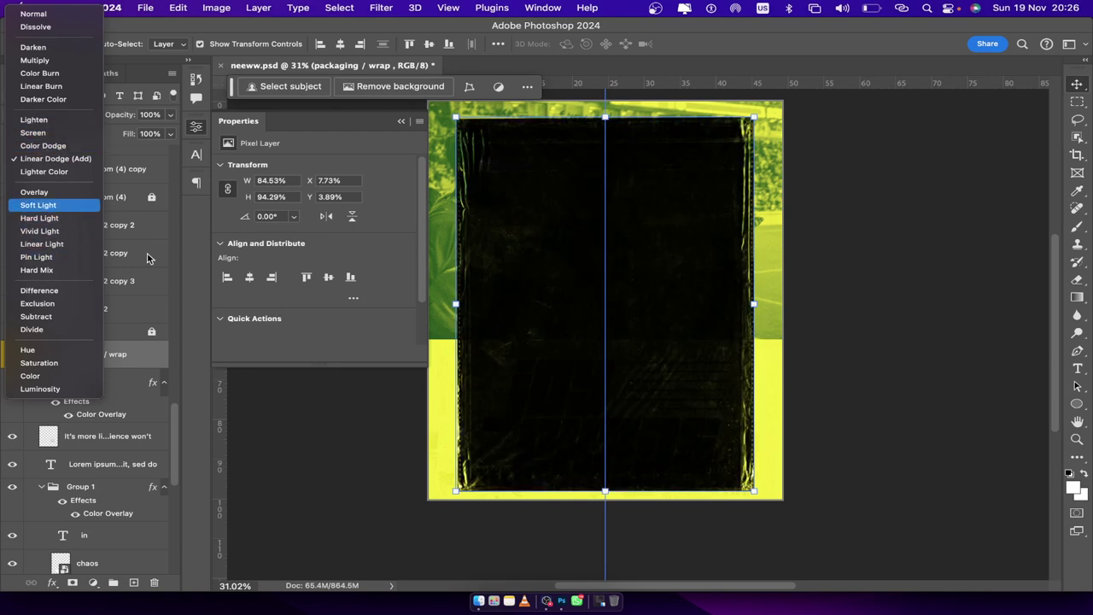
left_click(187, 216)
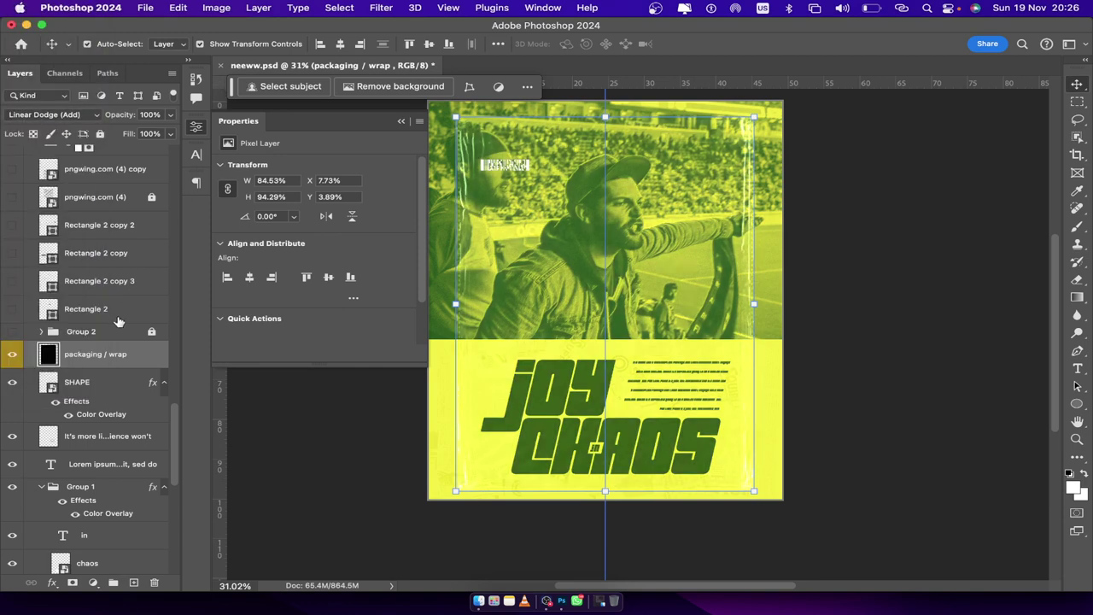
left_click(38, 117)
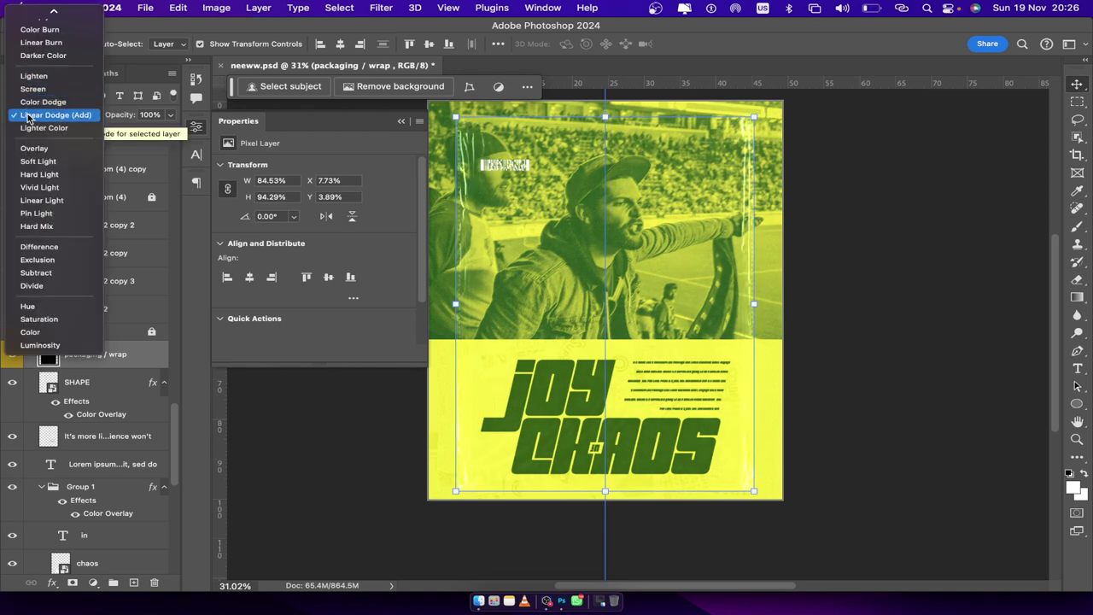
left_click(186, 239)
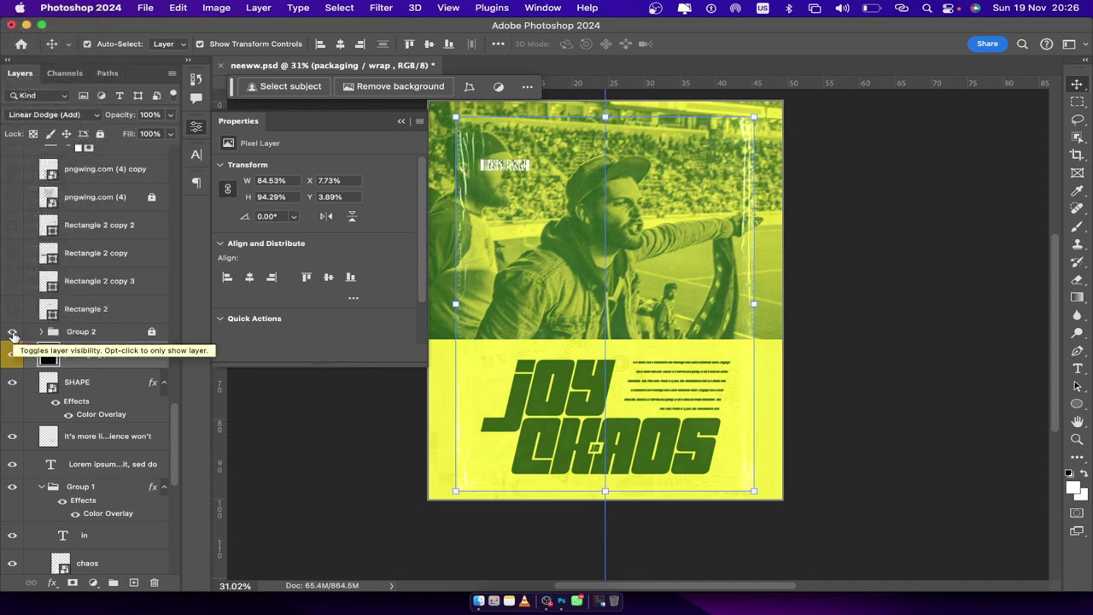
- Expand Group 2 to reveal its two light layers, and unlock the group
left_click(61, 336)
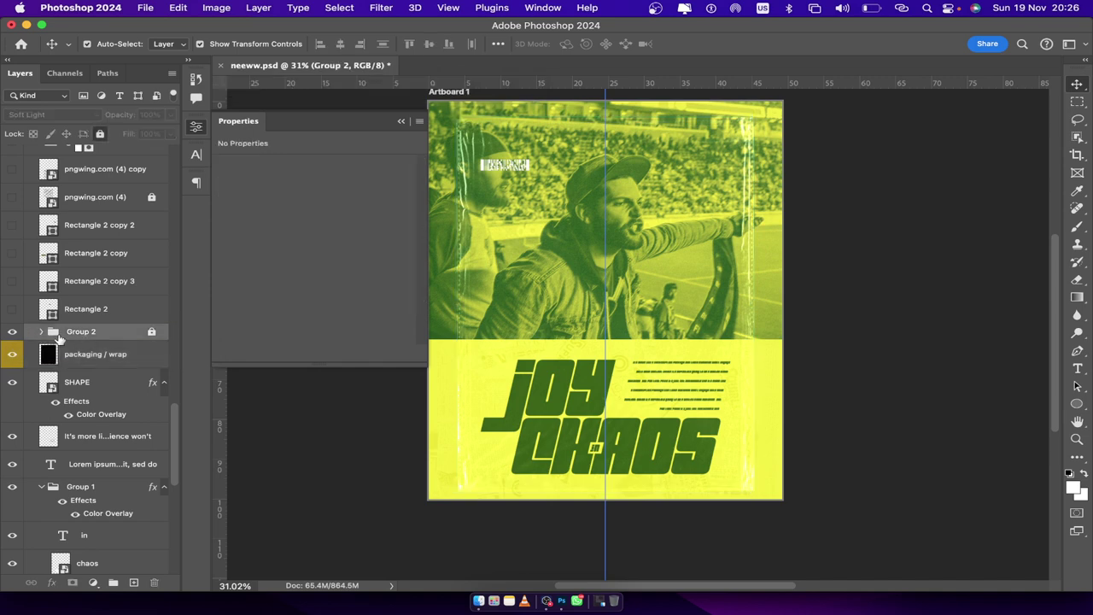
left_click(43, 331)
left_click(152, 331)
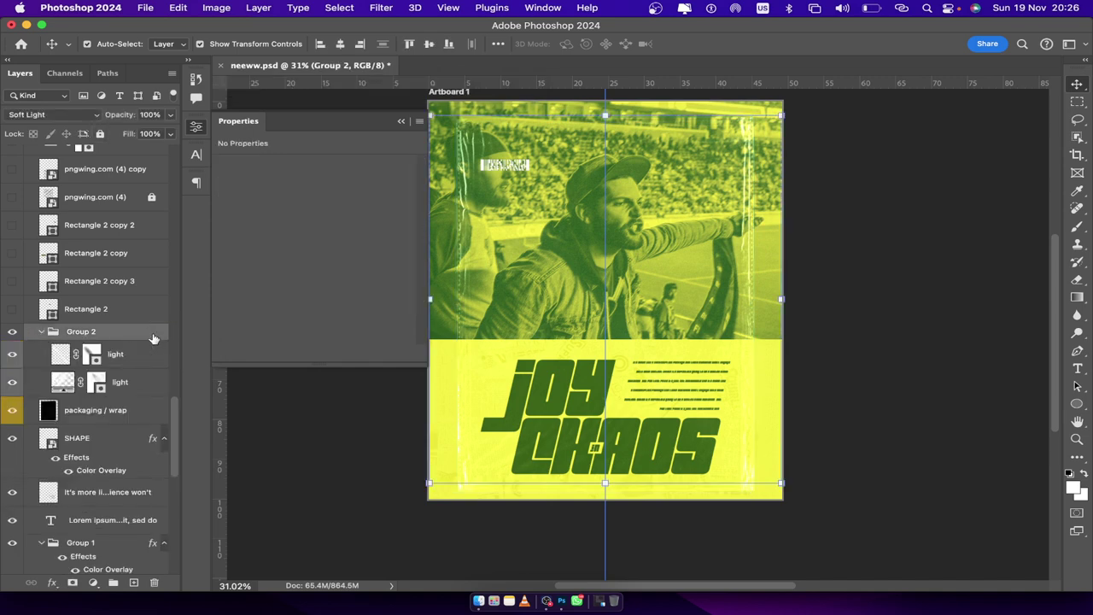
- Compare the poster with and without the upper light layer in Group 2, and collapse the group
left_click(134, 360)
left_click(12, 356)
left_click(13, 383)
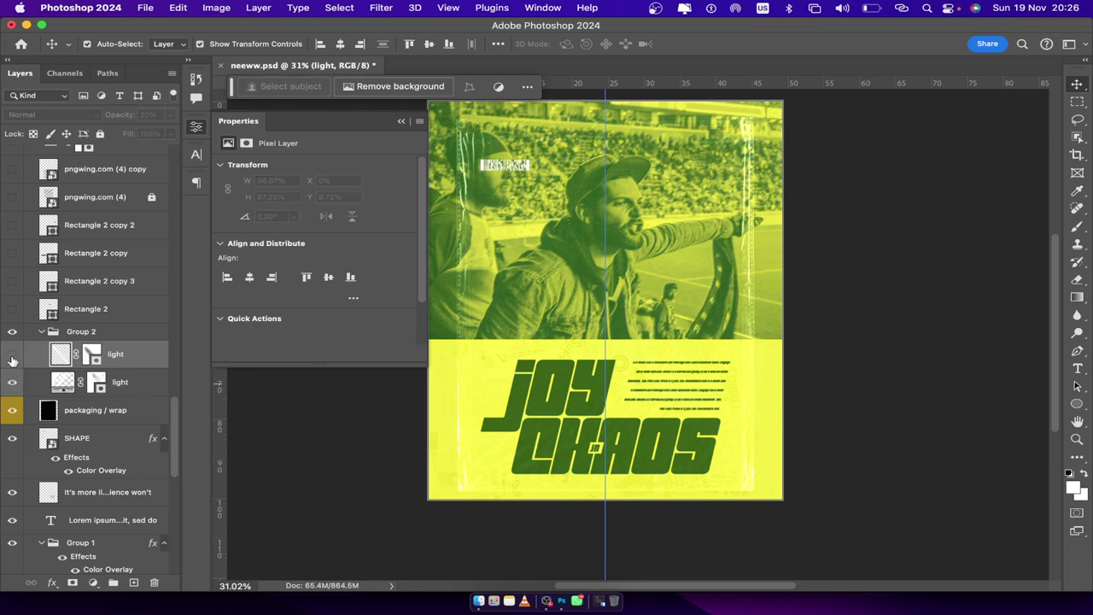
left_click(12, 357)
left_click(12, 357)
left_click(12, 357)
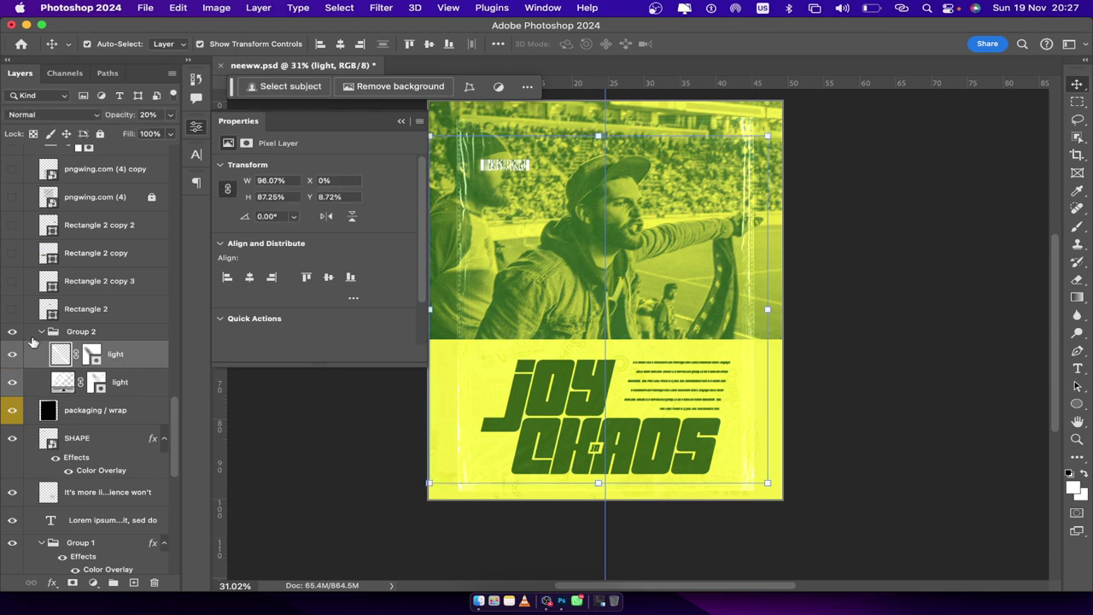
left_click(43, 335)
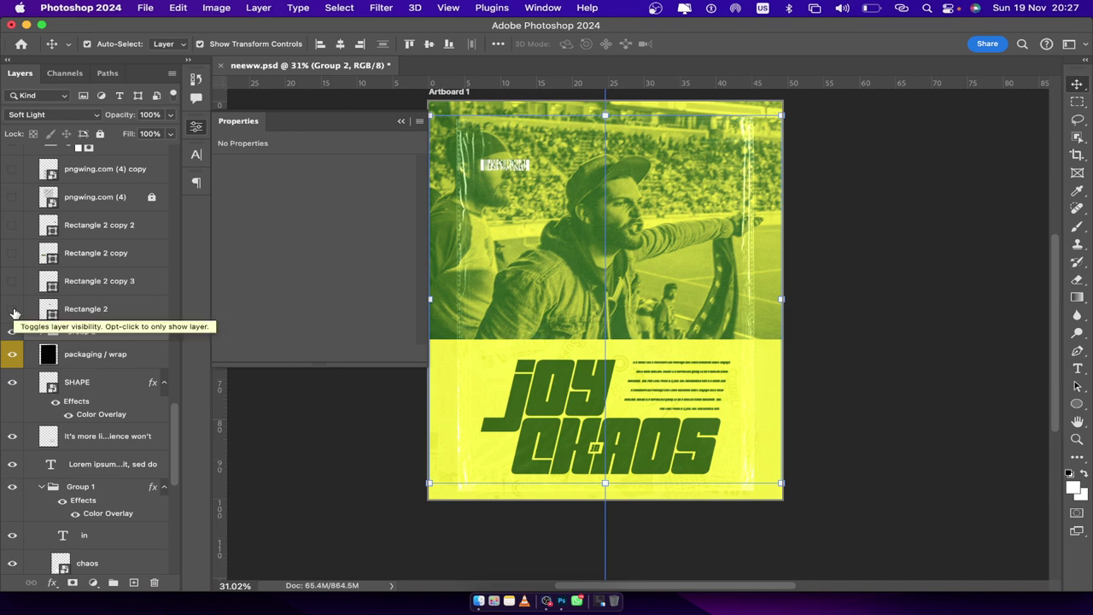
- Make Rectangle 2, its three copies and the pngwing.com (4) layer visible on the poster
left_click(11, 310)
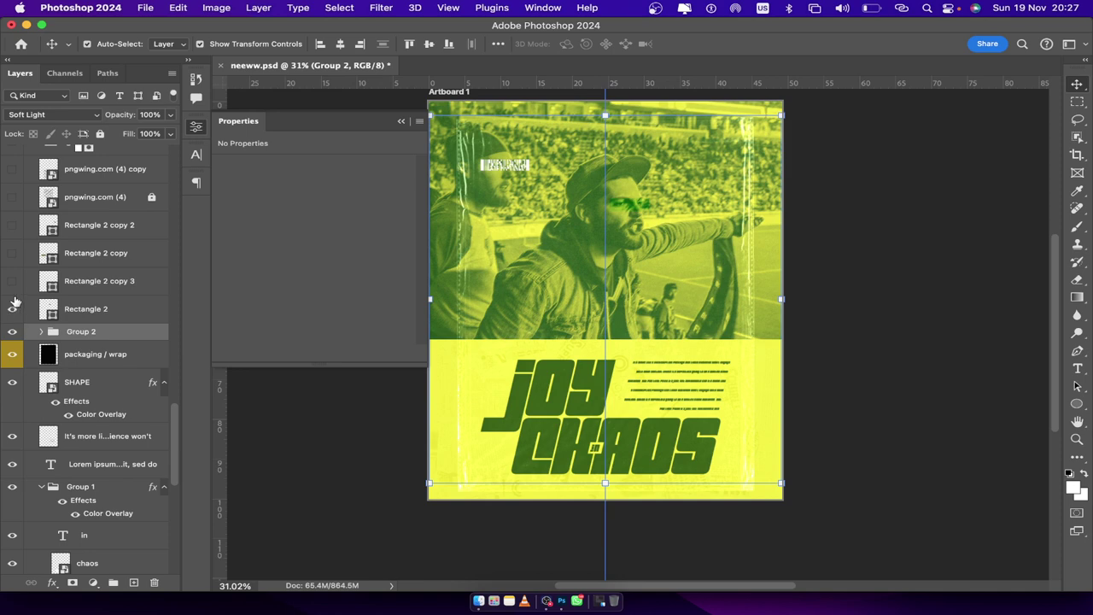
left_click(13, 283)
left_click(13, 253)
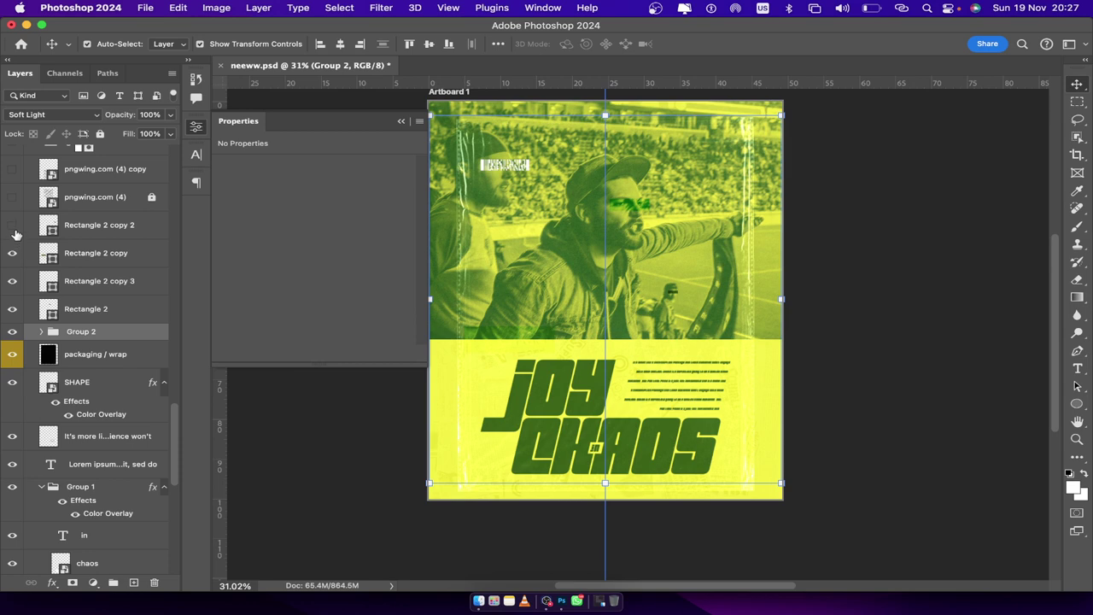
left_click(14, 229)
scroll(130, 212, "up", 3)
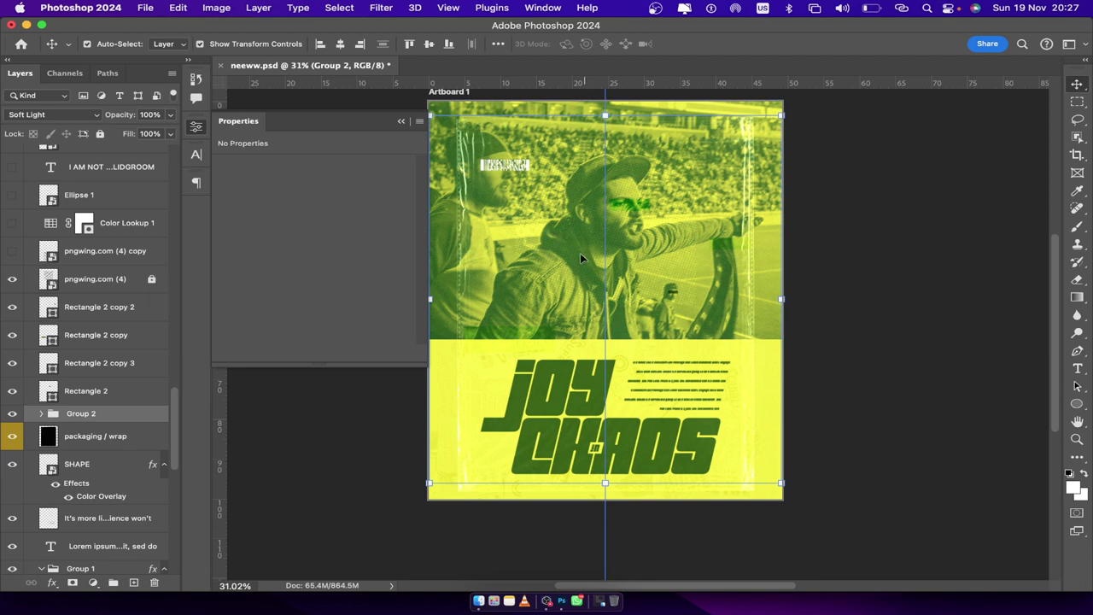
- Examine the pngwing.com (4) dot pattern over the photo up close, comparing the photo with the layer hidden and shown
left_click(88, 282)
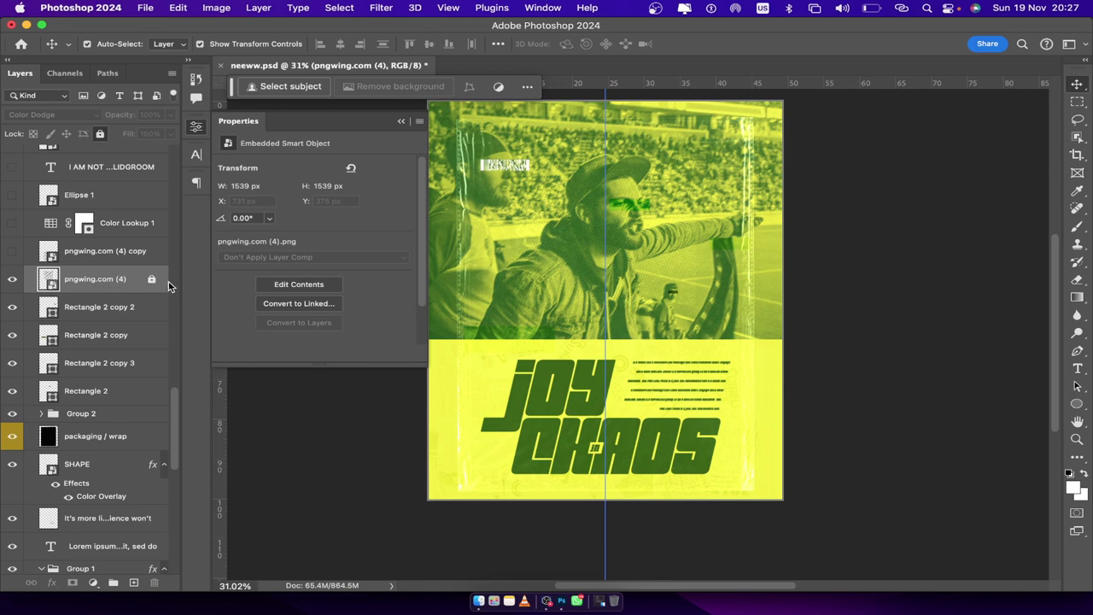
scroll(555, 277, "up", 5)
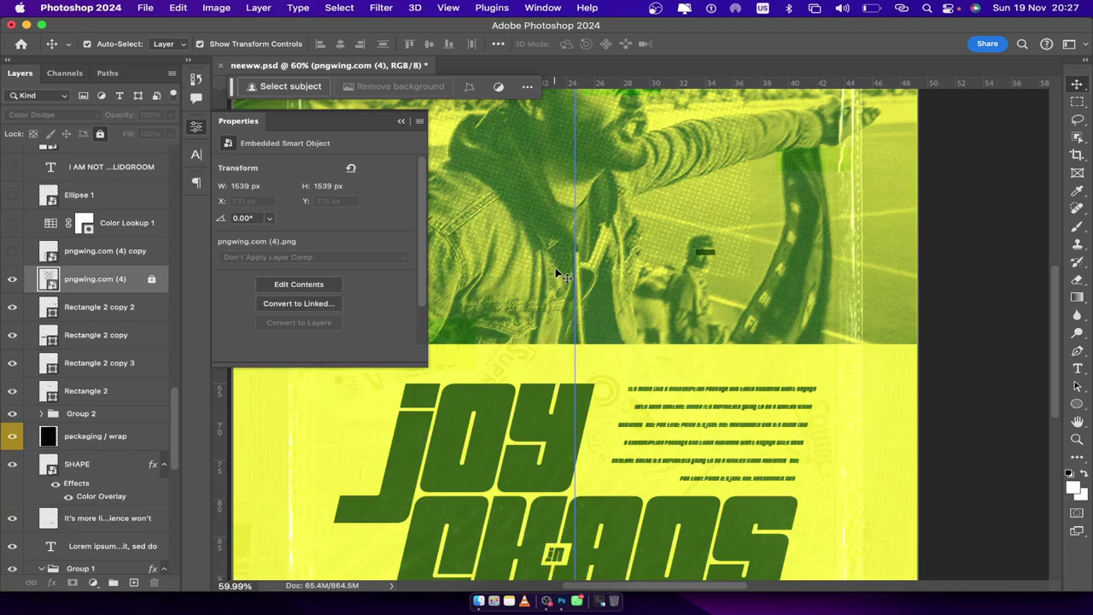
scroll(557, 276, "up", 4)
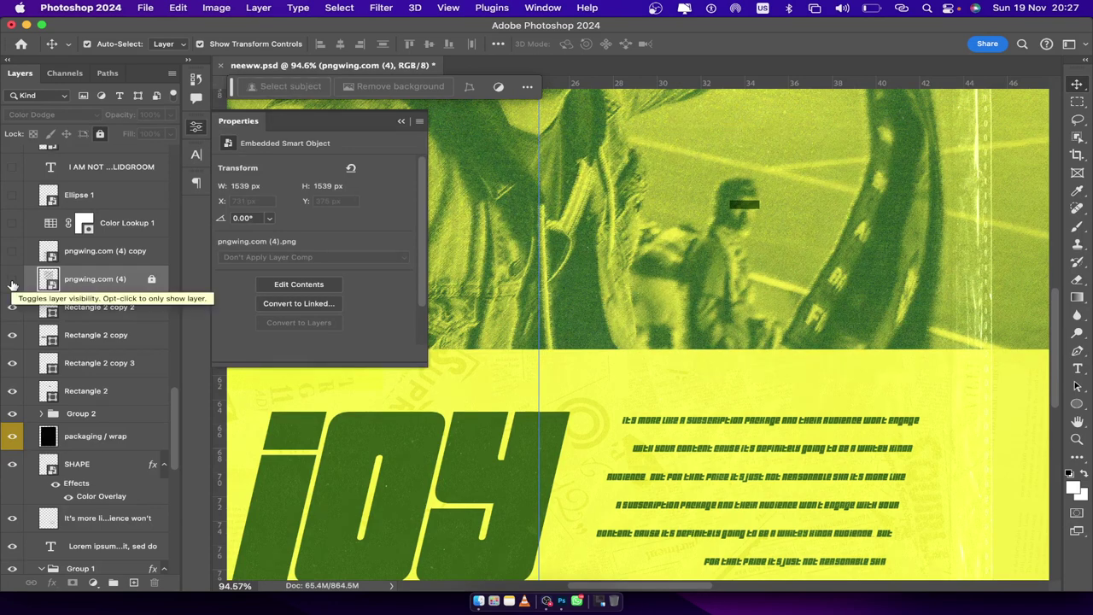
left_click(12, 282)
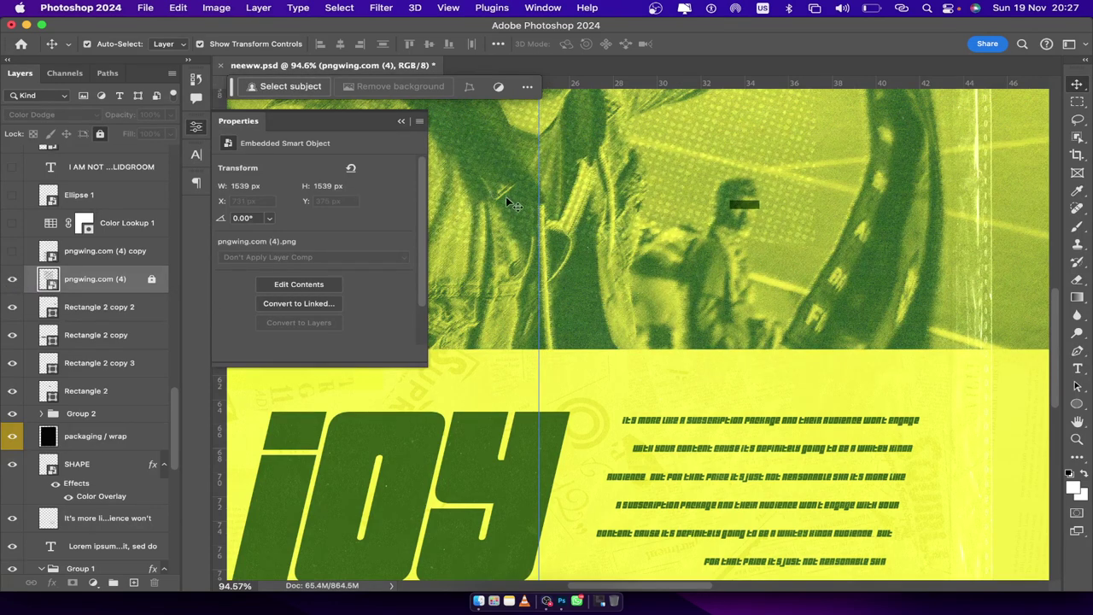
scroll(506, 200, "down", 6)
scroll(507, 204, "down", 4)
scroll(507, 203, "down", 1)
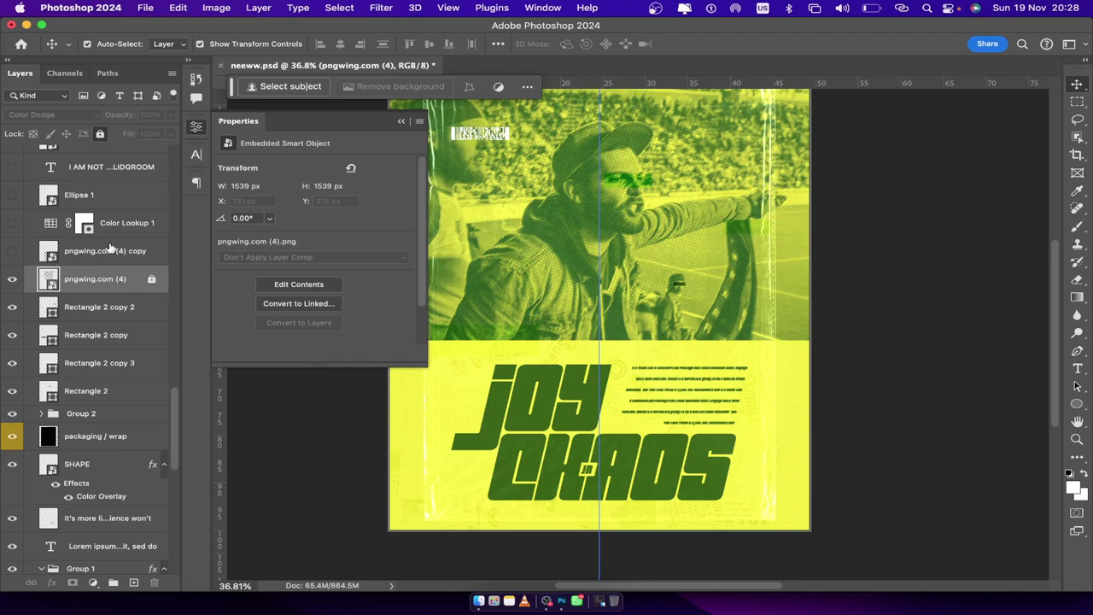
- Compare the poster with the pngwing.com (4) copy layer shown and hidden
left_click(63, 253)
left_click(12, 251)
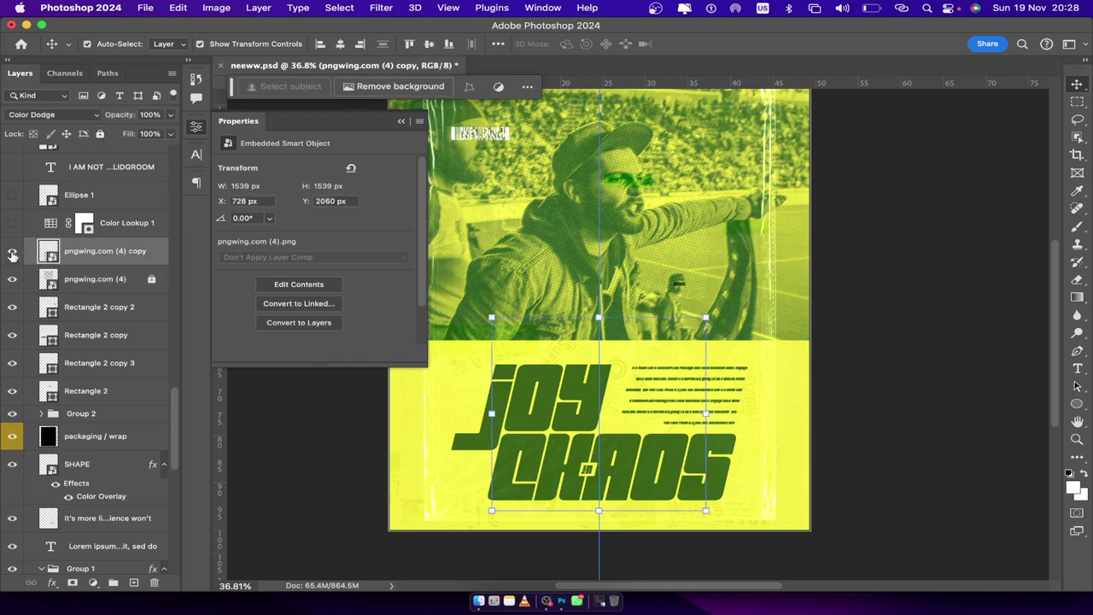
left_click(11, 252)
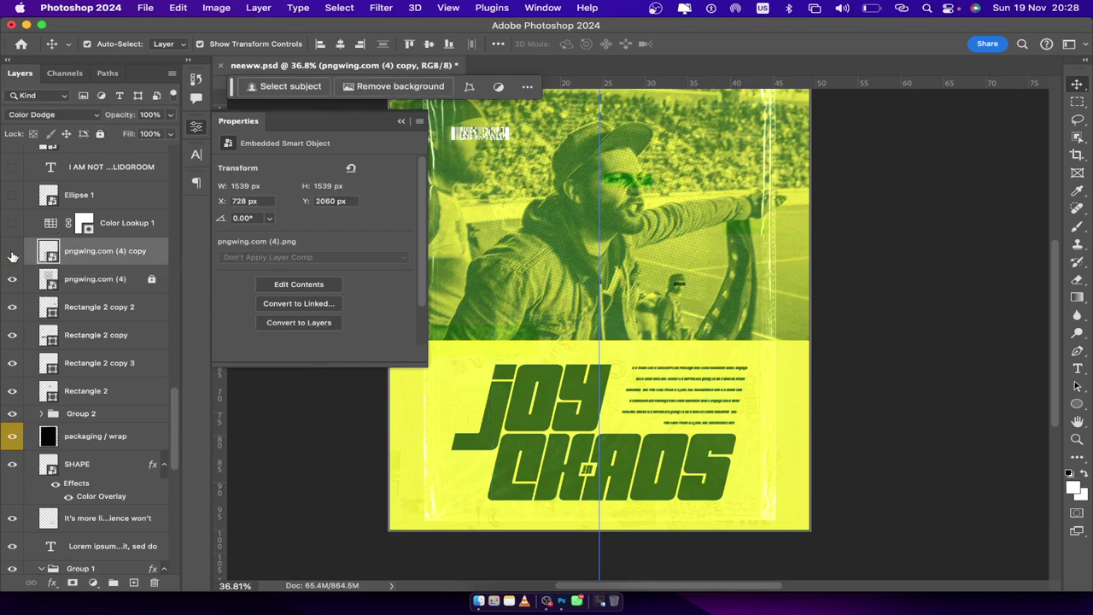
- Make the Color Lookup 1 adjustment layer visible on Artboard 1
scroll(83, 254, "up", 5)
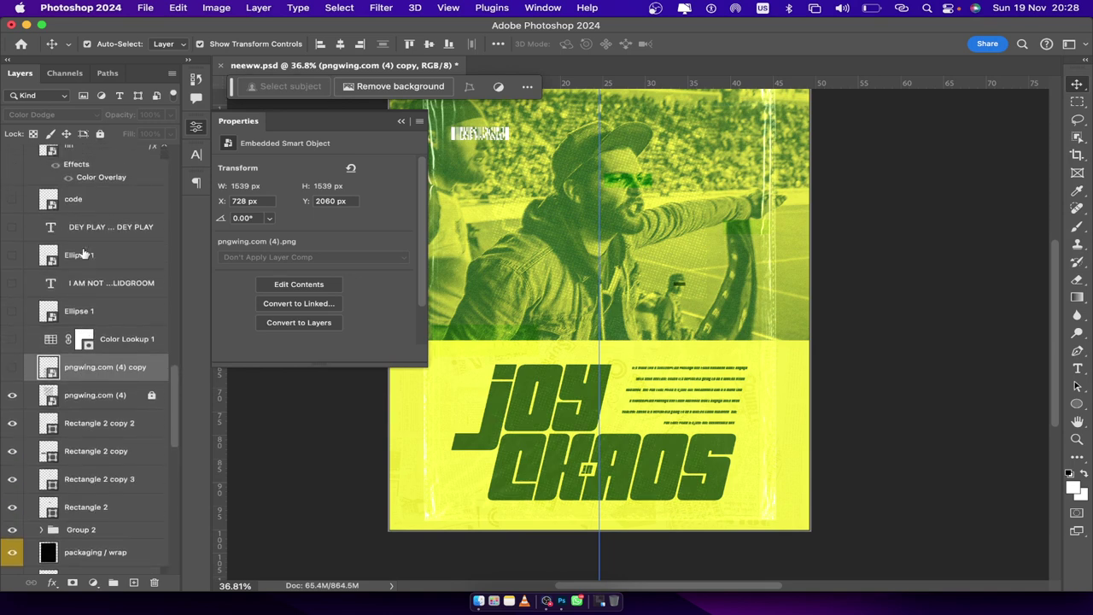
left_click(128, 373)
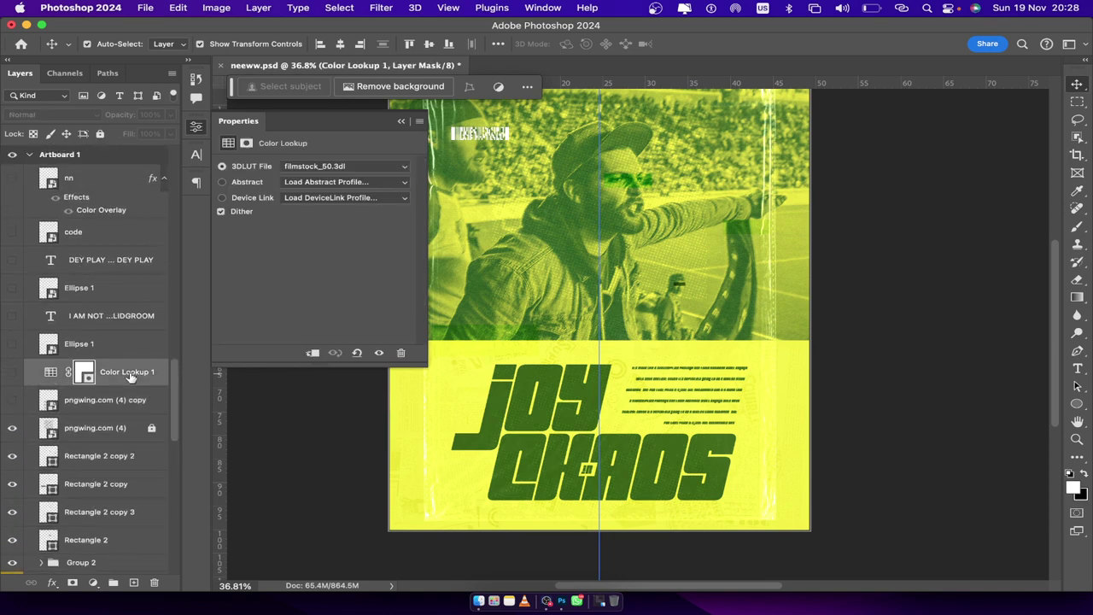
left_click(13, 373)
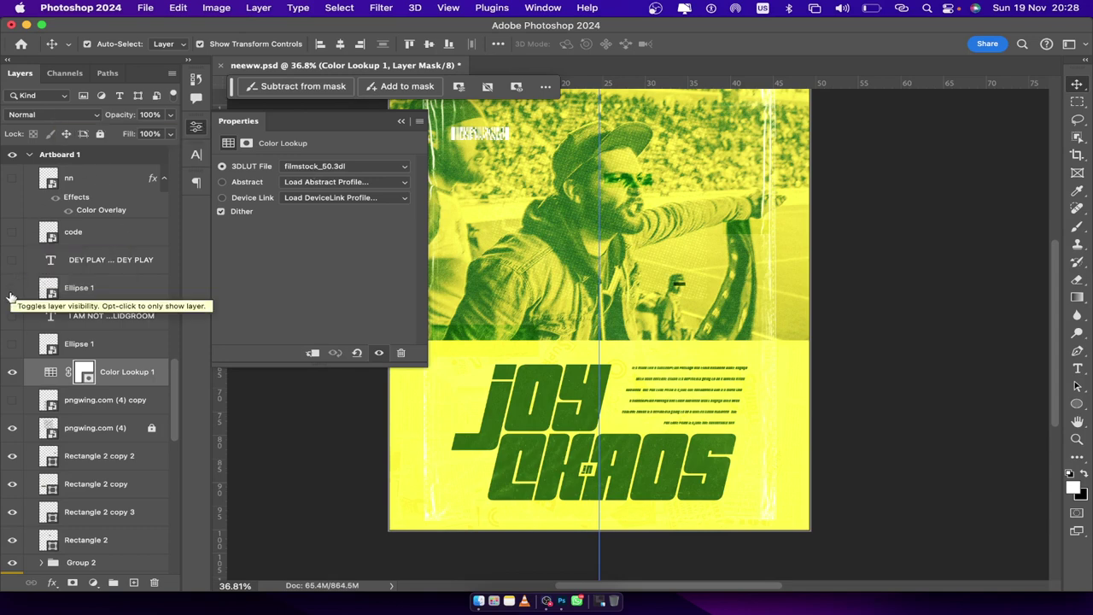
- Make both Ellipse 1 layers, the I AM NOT and DEY PLAY text layers, code and nn visible, and review the whole poster
left_click(13, 344)
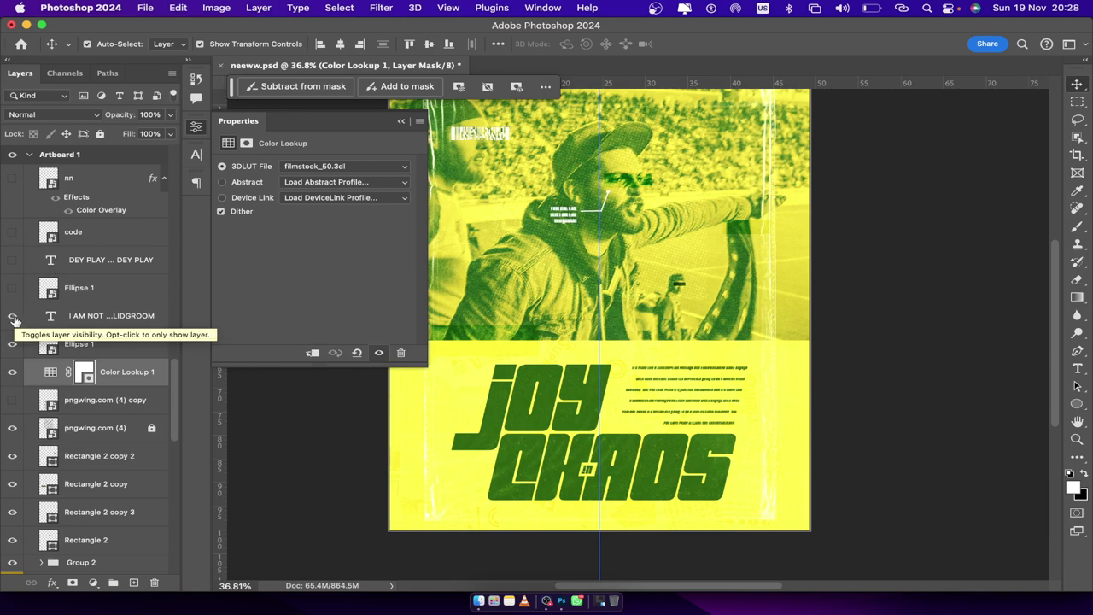
left_click(12, 288)
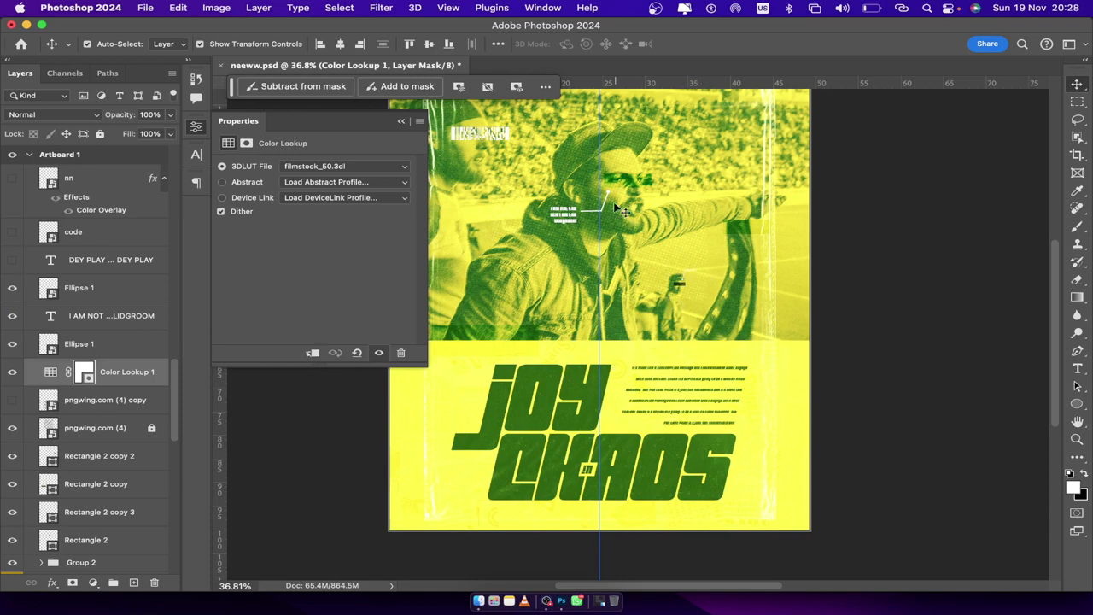
left_click(13, 233)
left_click(12, 178)
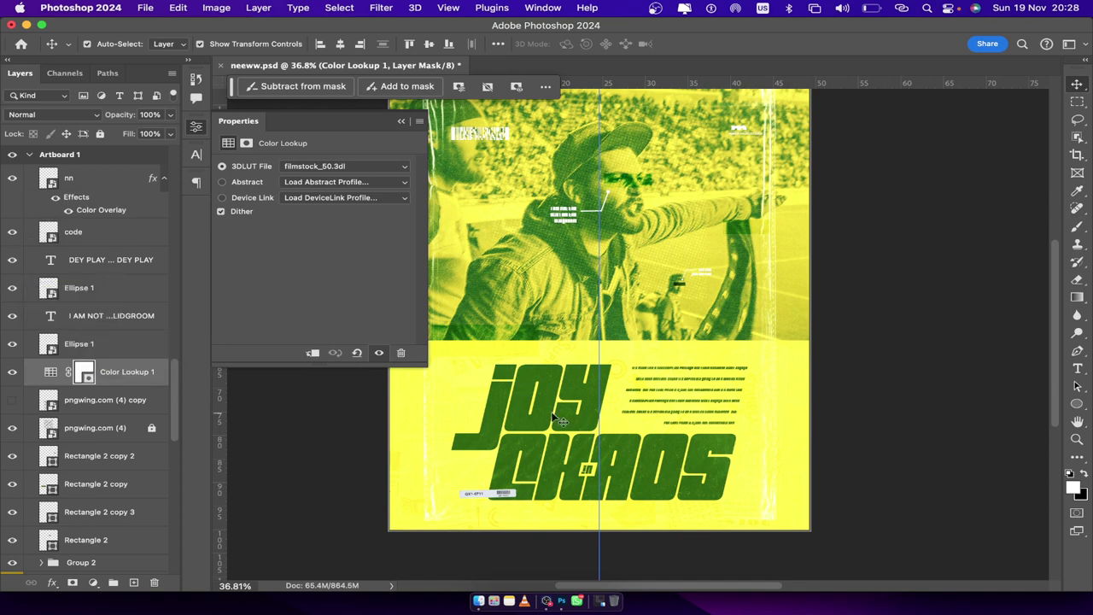
scroll(554, 419, "up", 2)
scroll(548, 412, "down", 3)
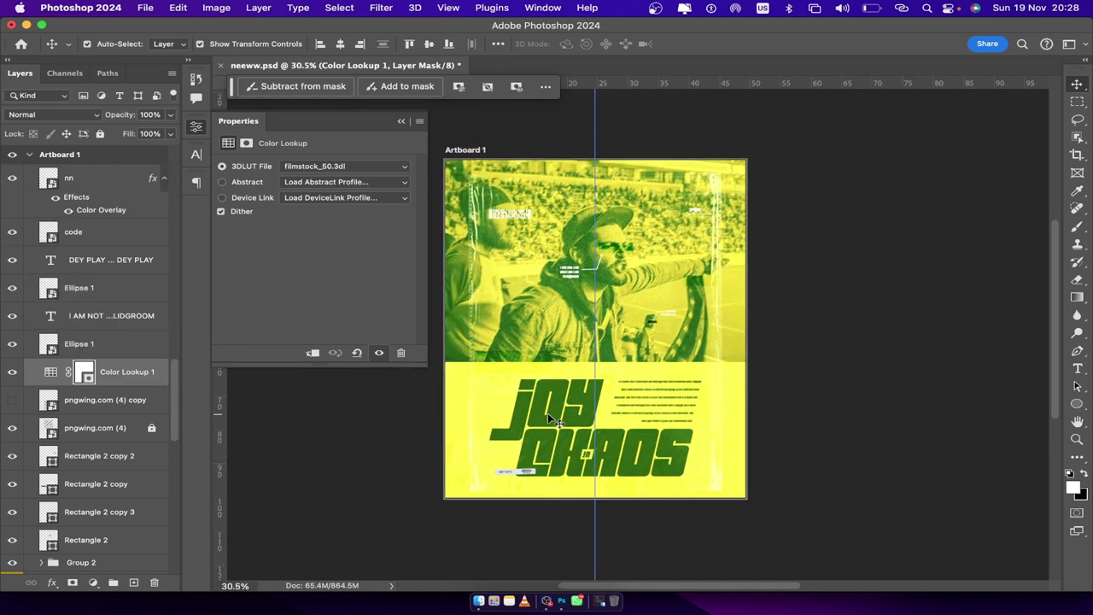
scroll(548, 413, "right", 2)
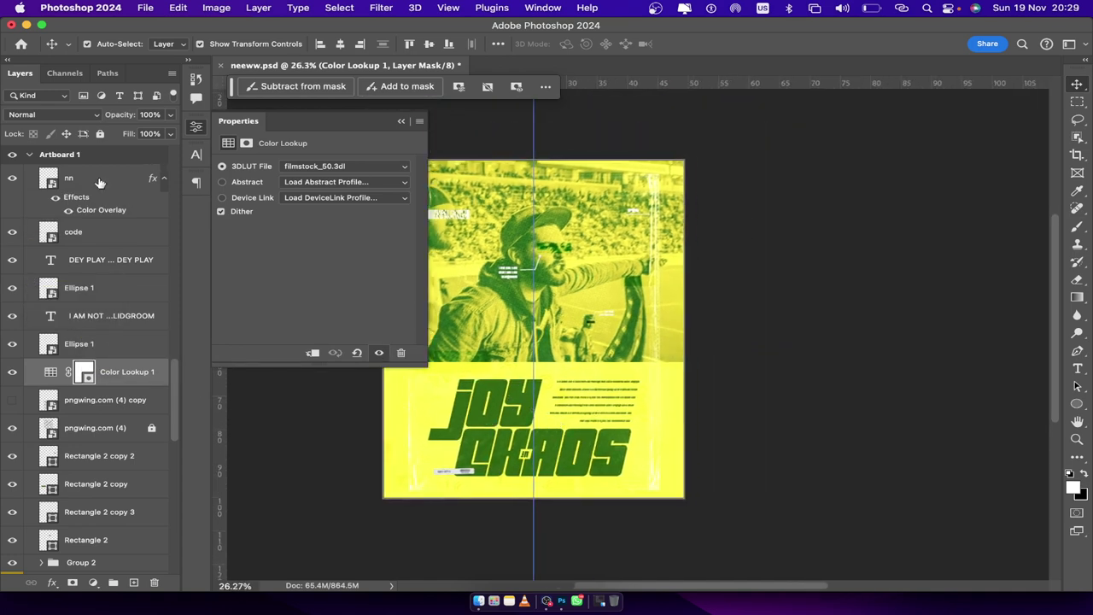
- Turn on the Motion Blur smart filter on Artboard 1's masked photo copy layer
scroll(99, 183, "down", 15)
scroll(99, 183, "down", 1)
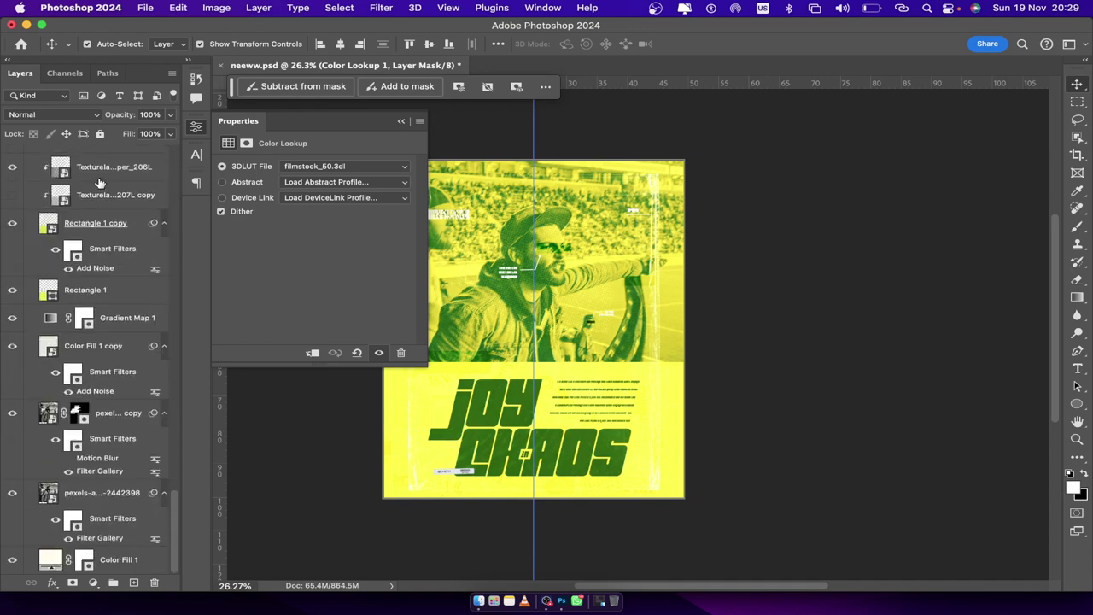
left_click(117, 413)
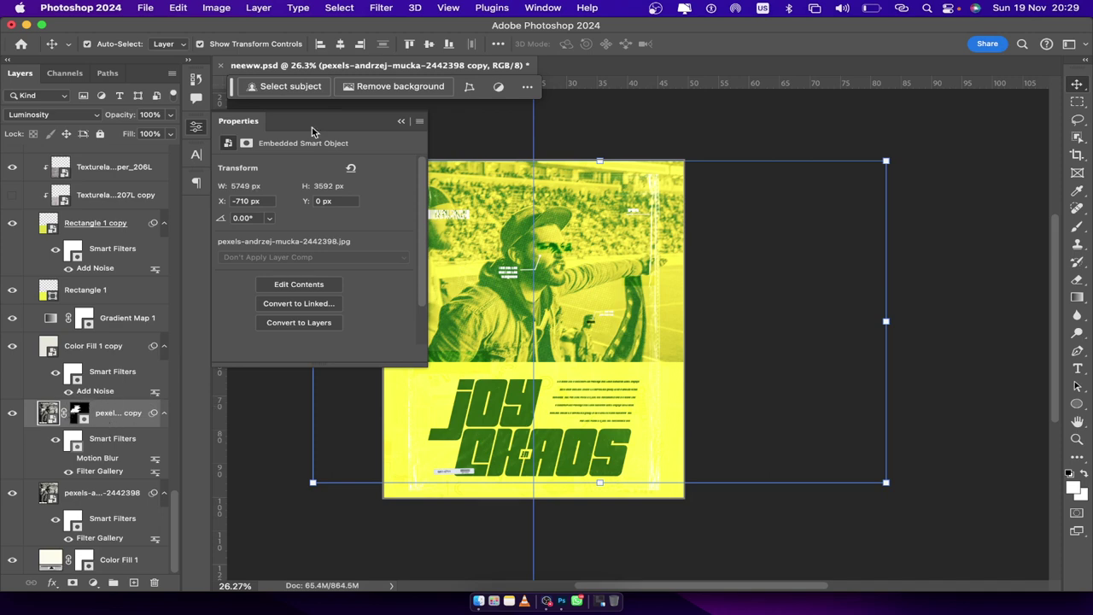
left_click(391, 8)
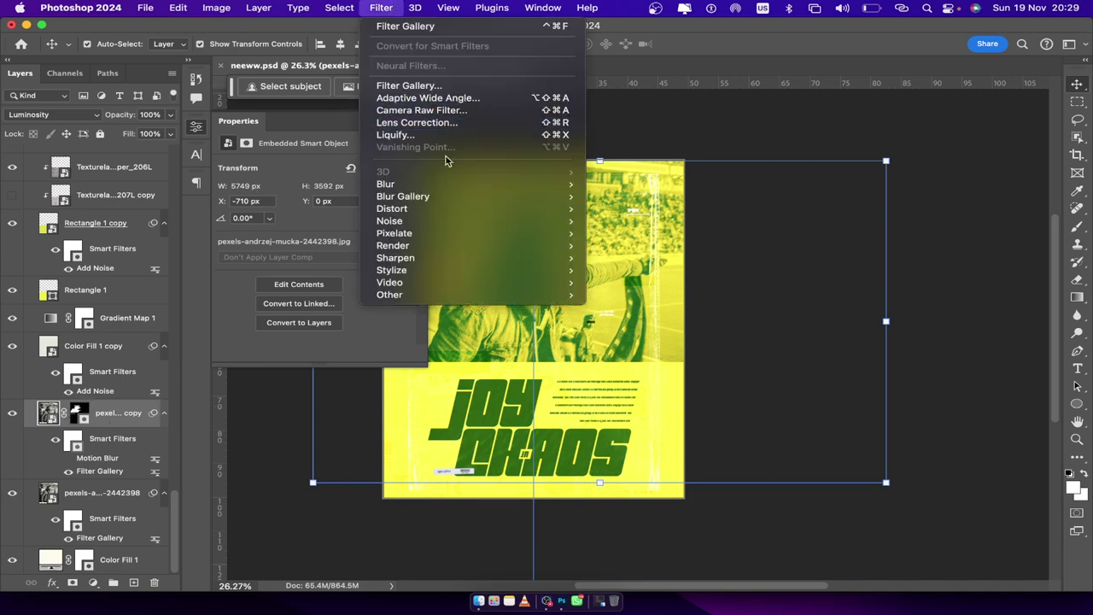
mouse_move(470, 184)
left_click(127, 425)
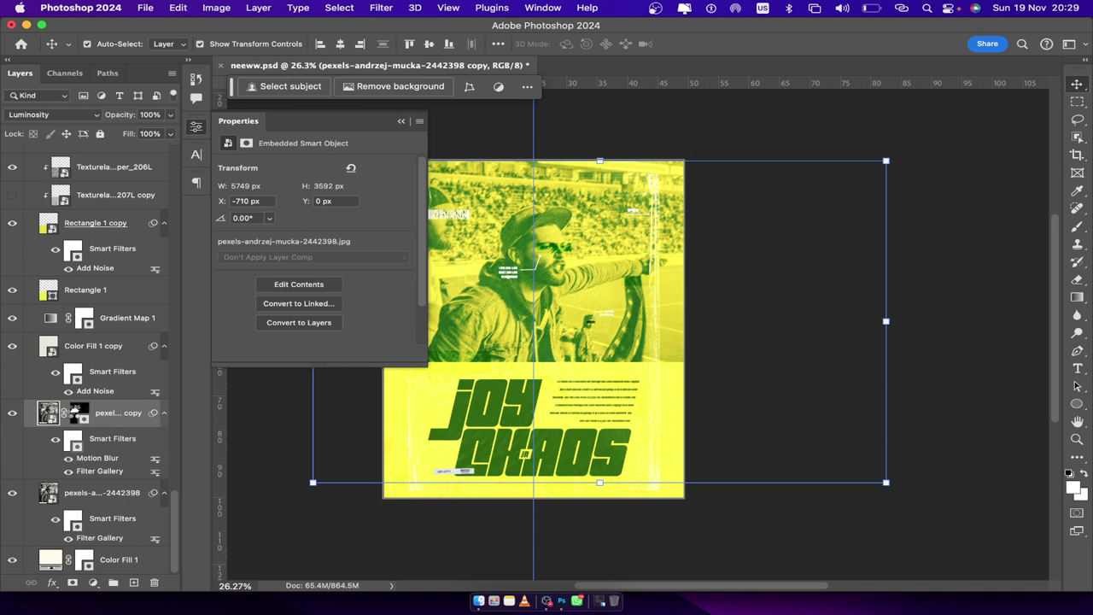
left_click(74, 414)
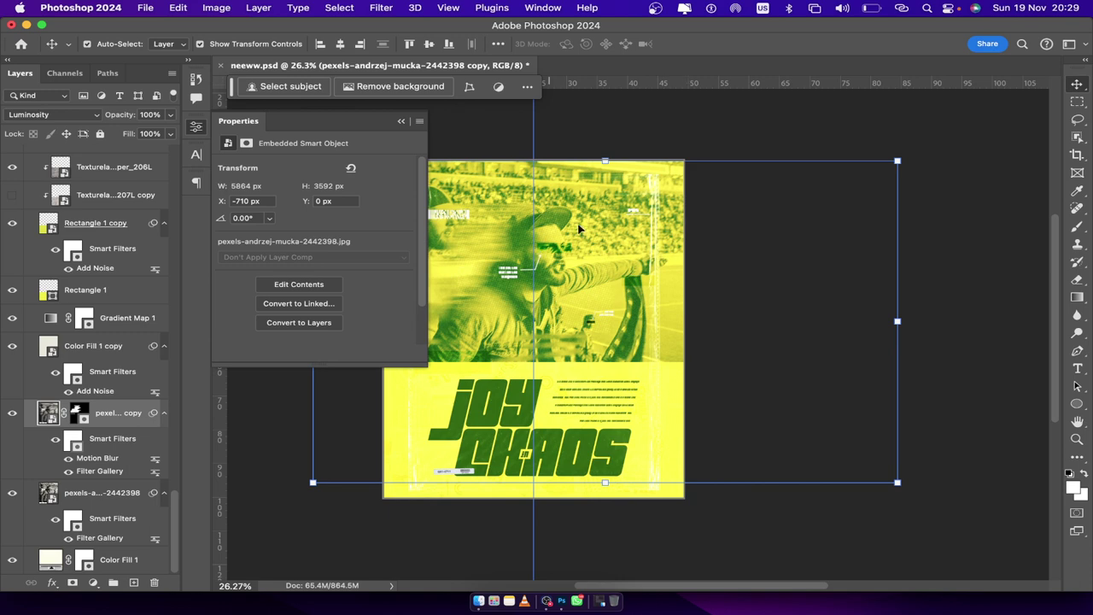
- Invert the layer mask of the blurred photo copy and disable the mask to preview the blur across the whole photo
left_click(77, 414)
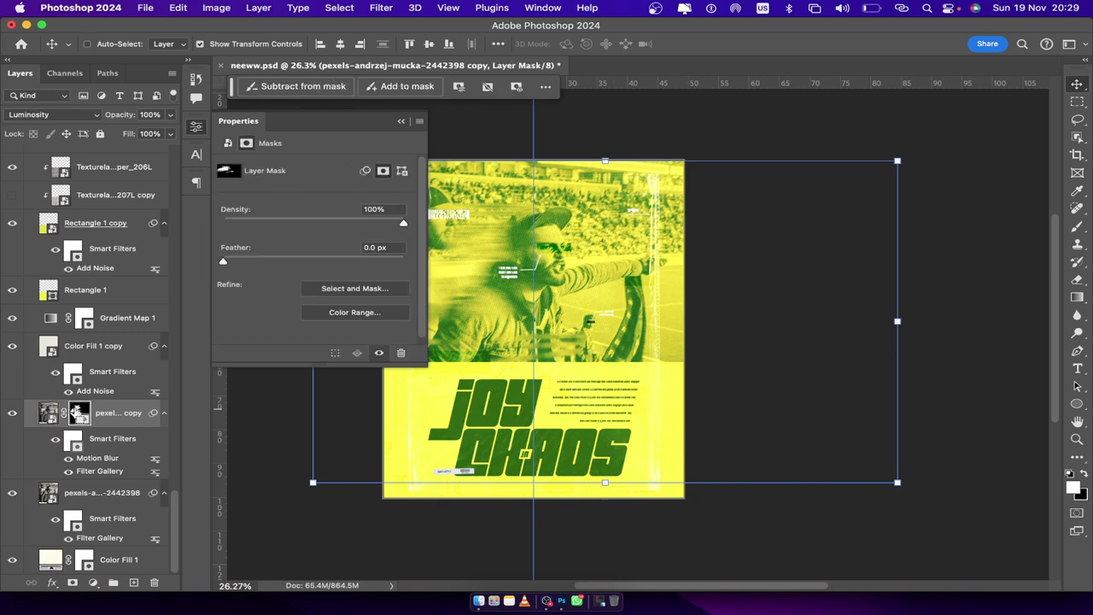
left_click(77, 413, "shift")
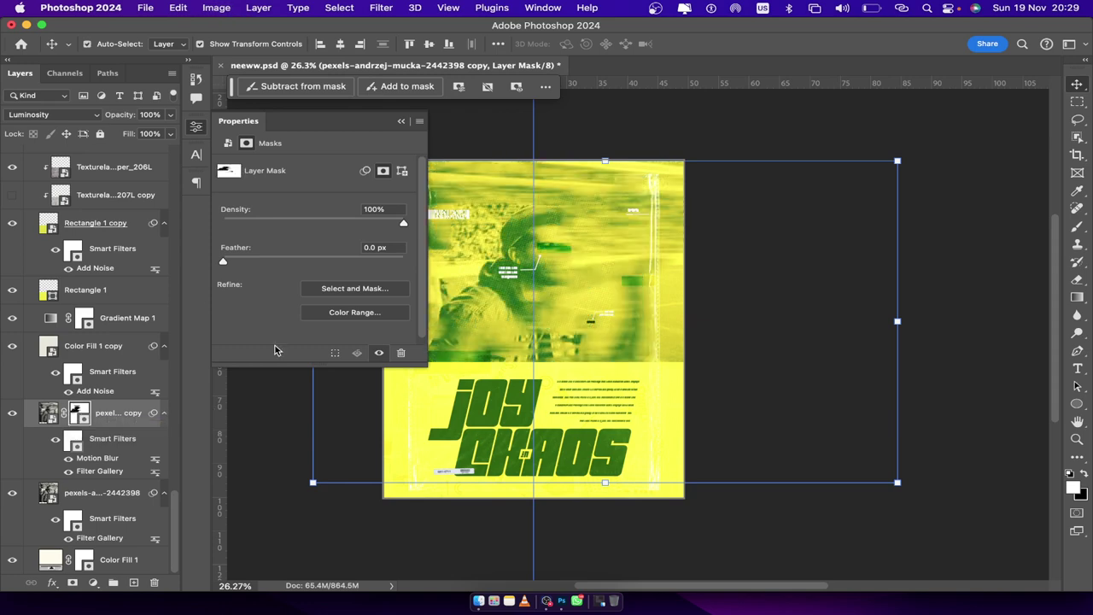
right_click(80, 414)
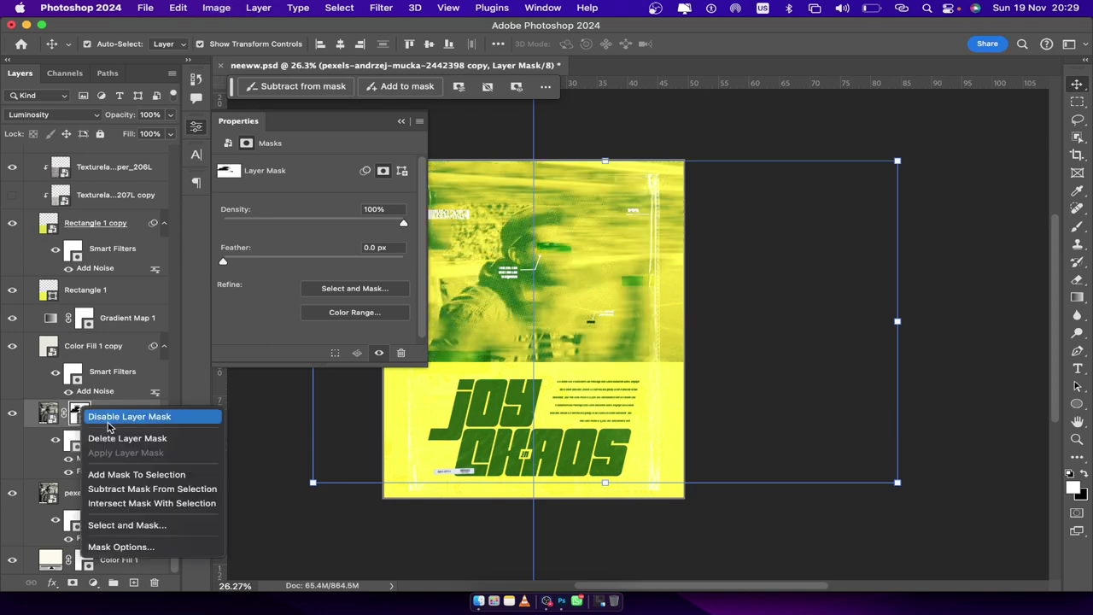
left_click(106, 418)
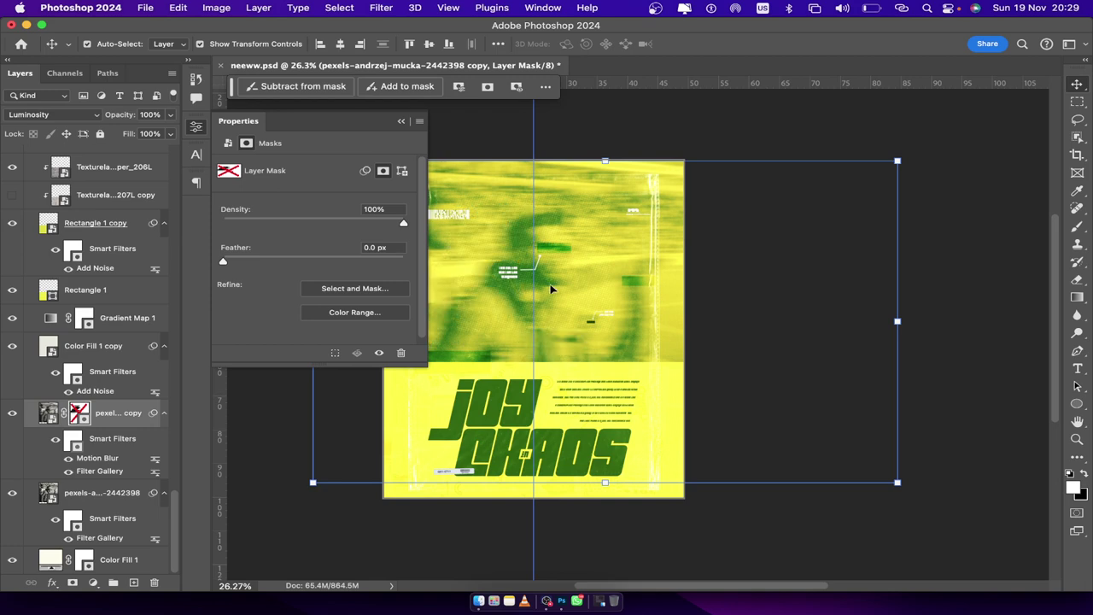
- Enable the photo copy's layer mask again, invert it back, and activate the Brush tool
scroll(626, 271, "left", 5)
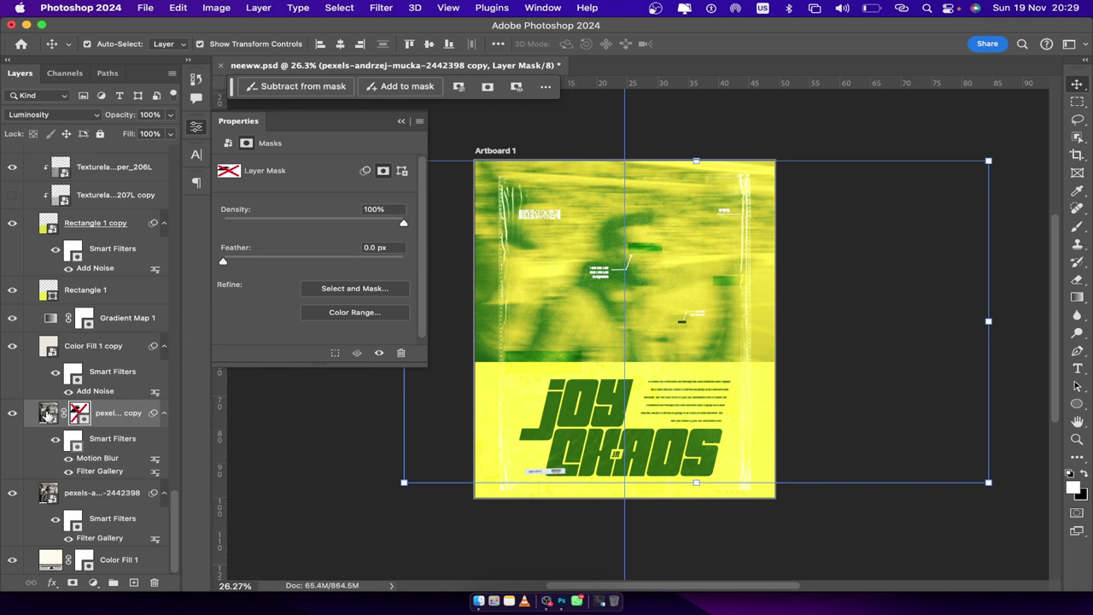
left_click(49, 413)
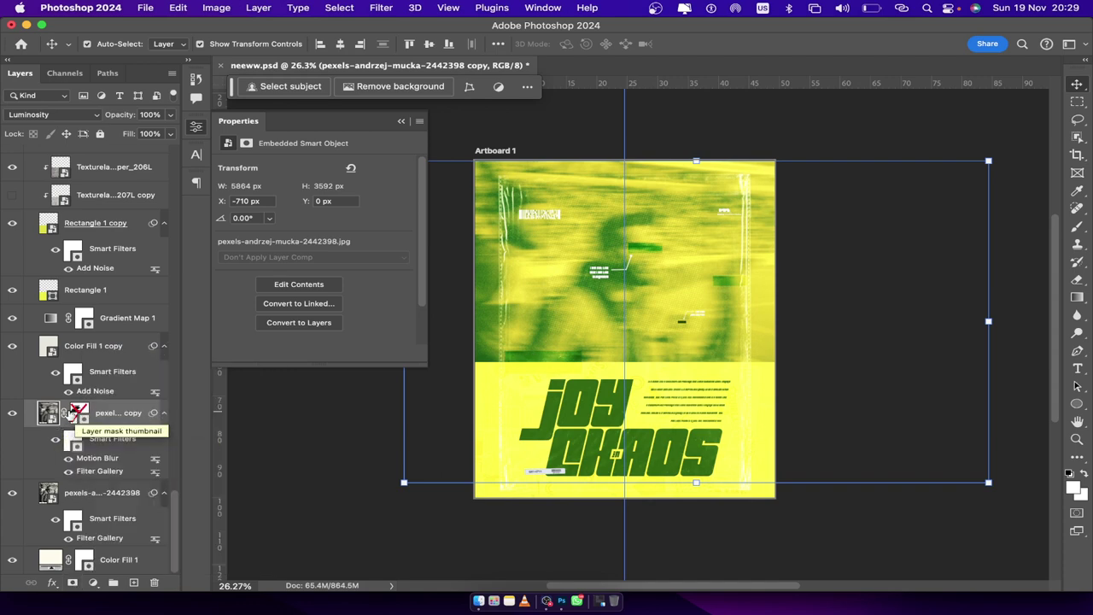
left_click(79, 413, "shift")
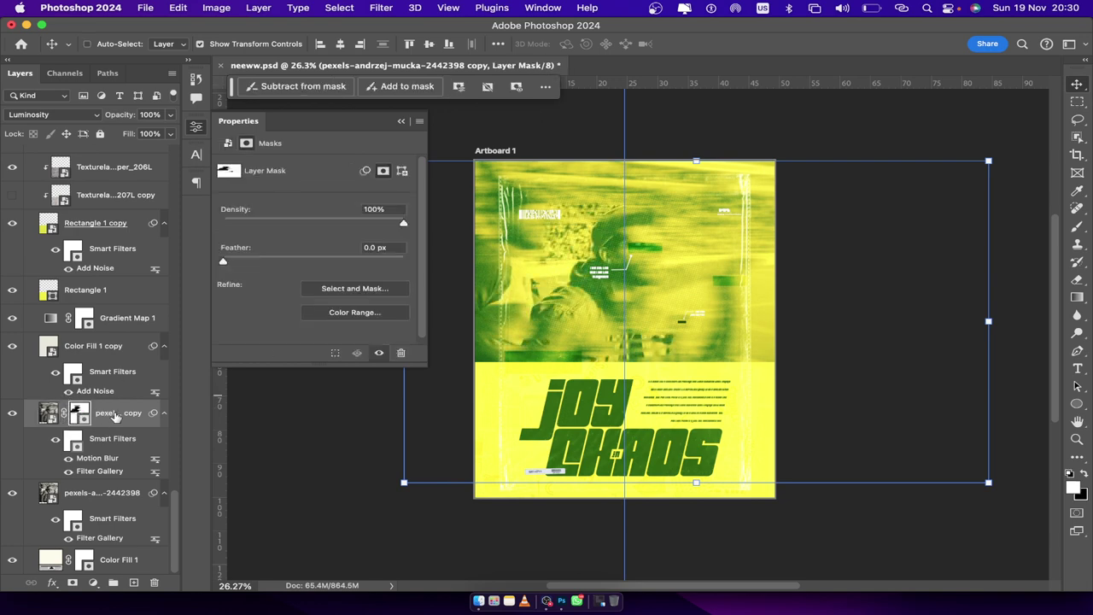
key("super+i")
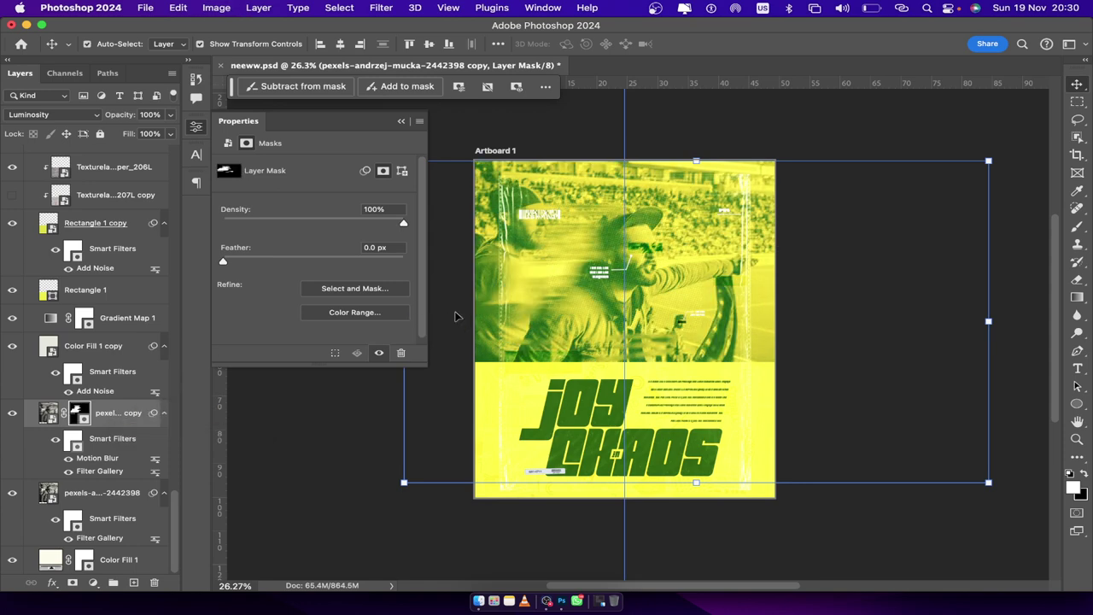
left_click(1080, 225)
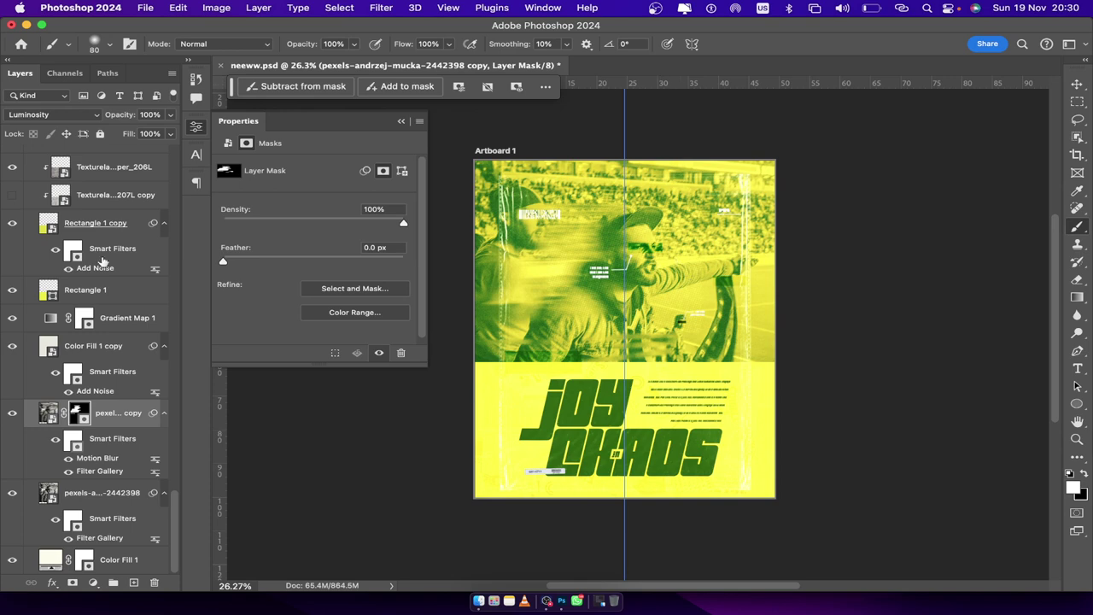
- Make the photo, its blurred copy, Color Fill 1 copy and the gradient map visible on Artboard 1 copy
scroll(98, 248, "up", 10)
scroll(96, 239, "up", 8)
scroll(96, 240, "down", 8)
scroll(96, 239, "down", 10)
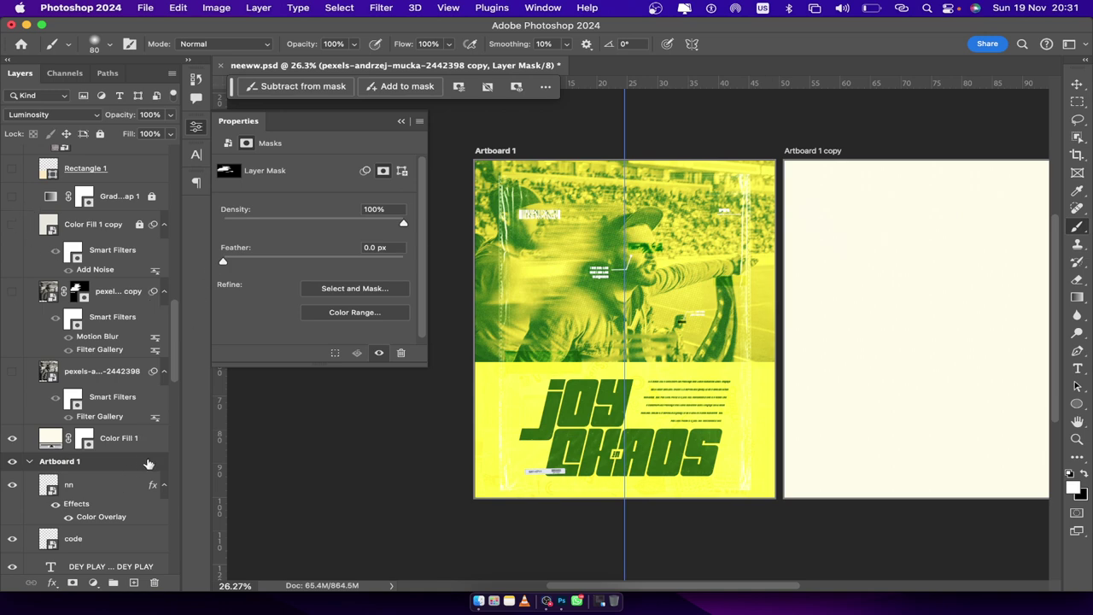
left_click(13, 370)
left_click(12, 292)
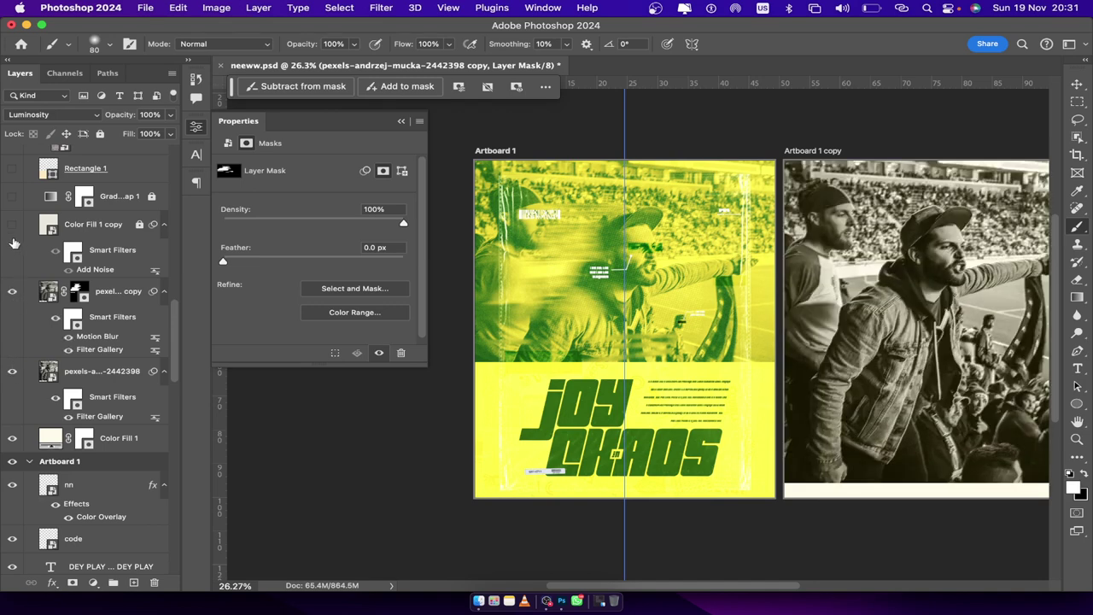
left_click(12, 224)
left_click(12, 196)
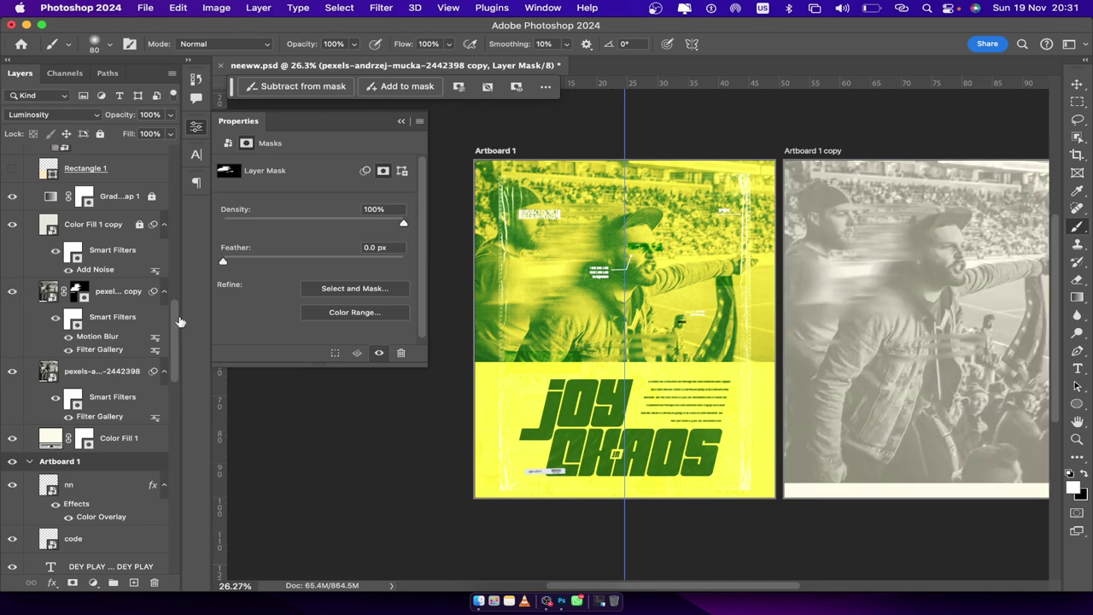
- Make Rectangle 1, its copy, the texture, the Group 1 title layers and the Lorem ipsum text visible on Artboard 1 copy
left_click_drag(176, 323, 172, 269)
left_click_drag(10, 413, 13, 163)
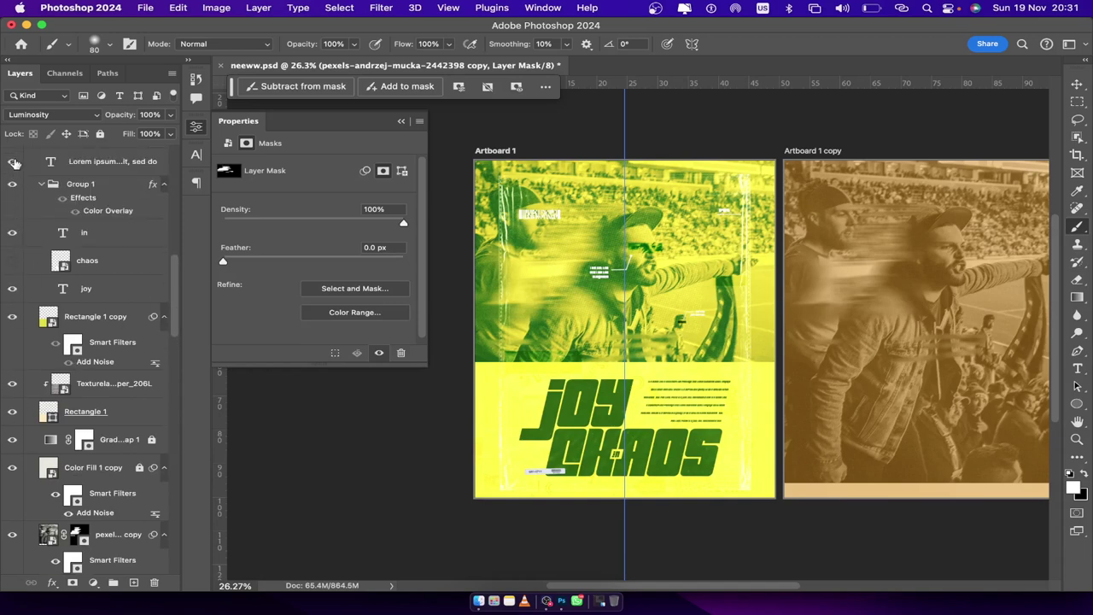
left_click(12, 263)
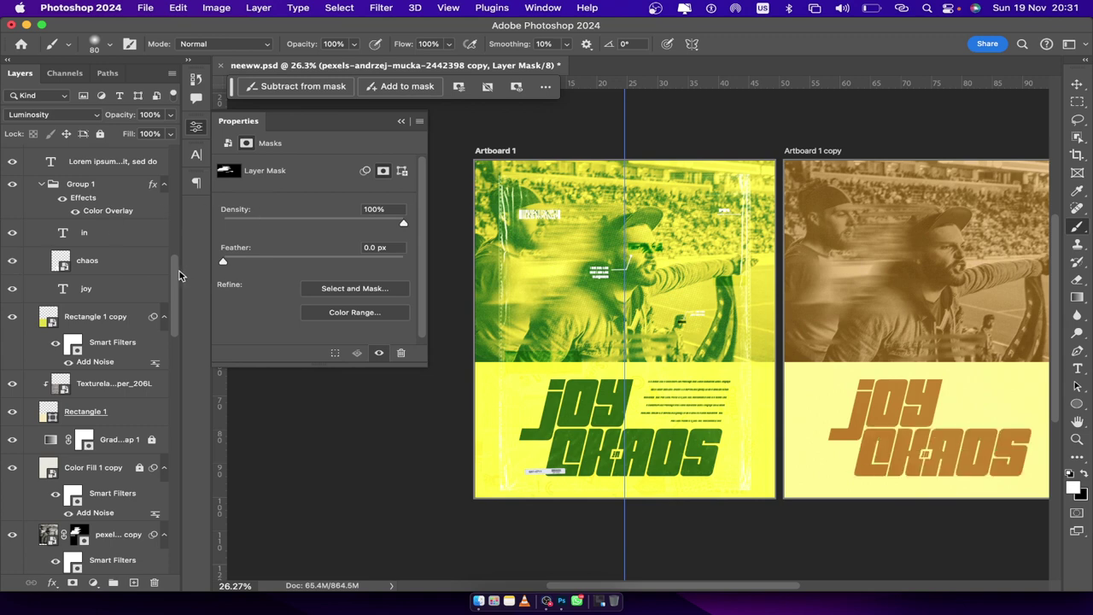
- Make the "It's more li...ience won't" text layer and the SHAPE layer visible on Artboard 1 copy
left_click_drag(175, 274, 168, 207)
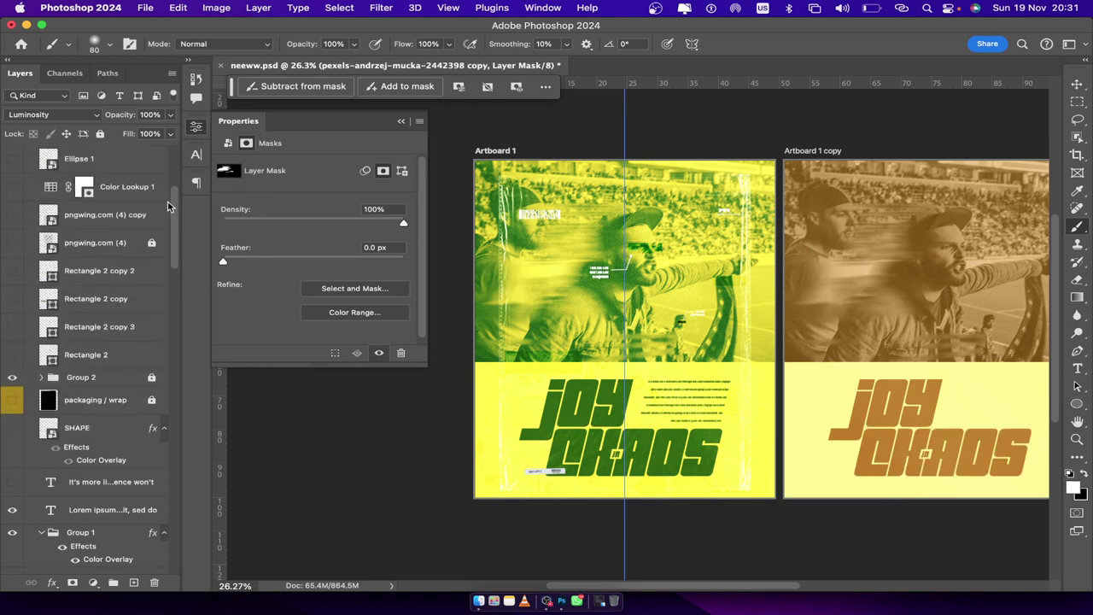
left_click(12, 482)
left_click(12, 428)
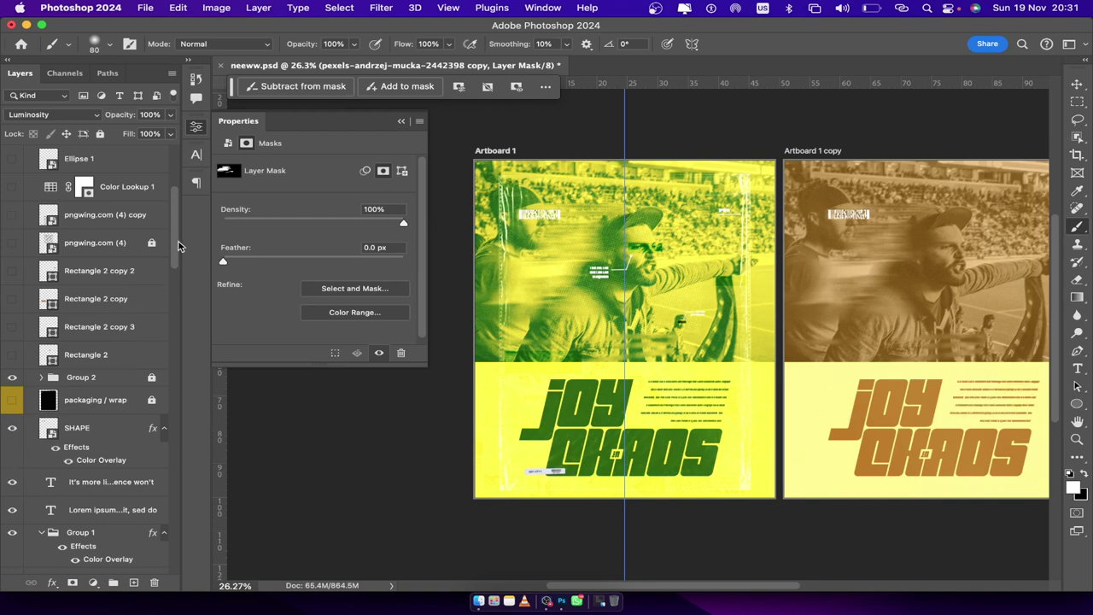
- Make both pngwing.com (4) layers, Rectangle 2 with its three copies, and packaging / wrap visible on Artboard 1 copy
left_click_drag(177, 245, 165, 179)
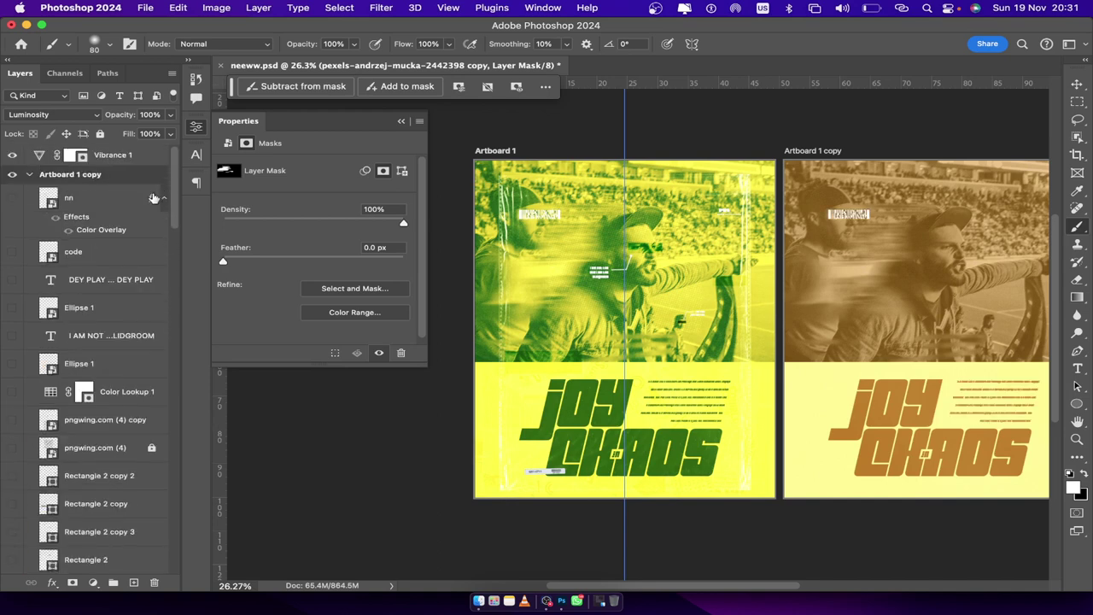
left_click_drag(22, 419, 23, 557)
left_click(15, 534)
scroll(24, 513, "down", 5)
left_click(14, 495)
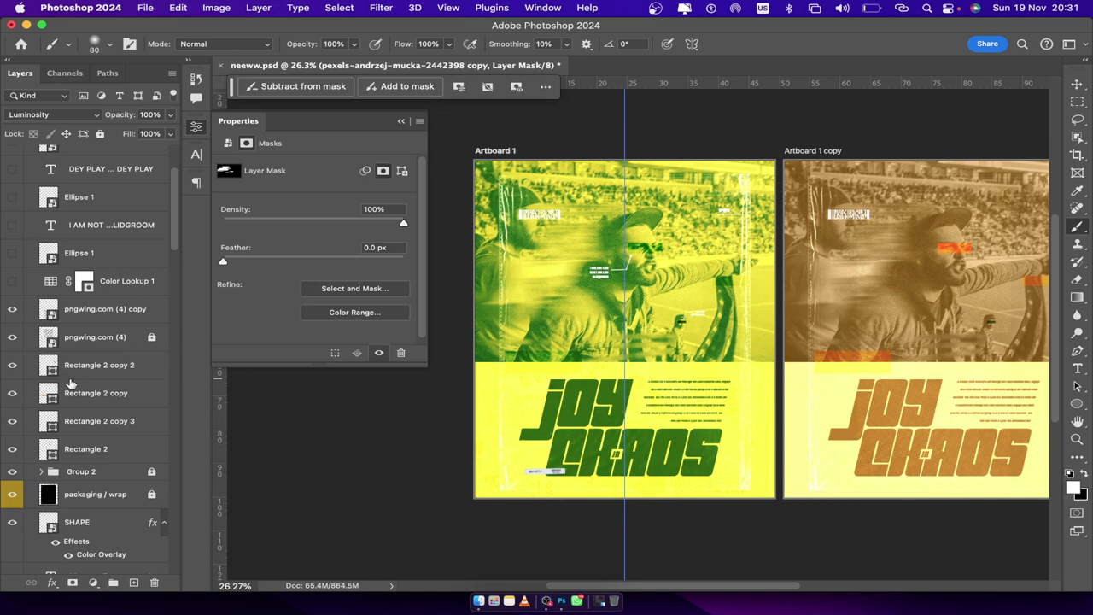
- Inspect the fill colour of the Rectangle 1 shape on Artboard 1 copy in the Color Picker, then cancel
scroll(70, 383, "down", 8)
scroll(70, 384, "up", 15)
scroll(70, 383, "down", 5)
scroll(70, 385, "up", 10)
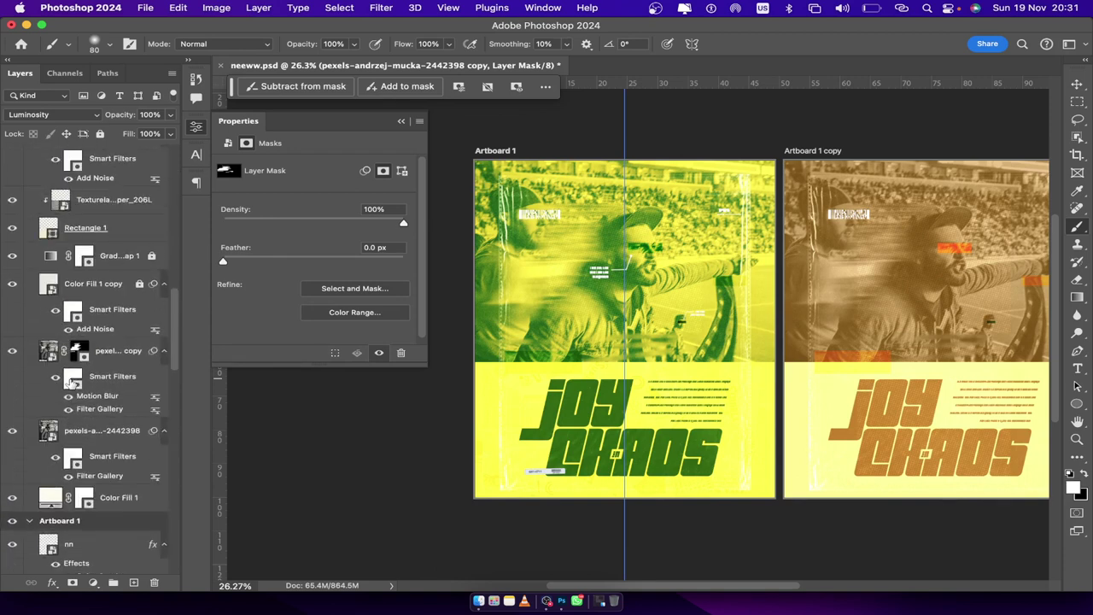
left_click(49, 234)
left_click(265, 264)
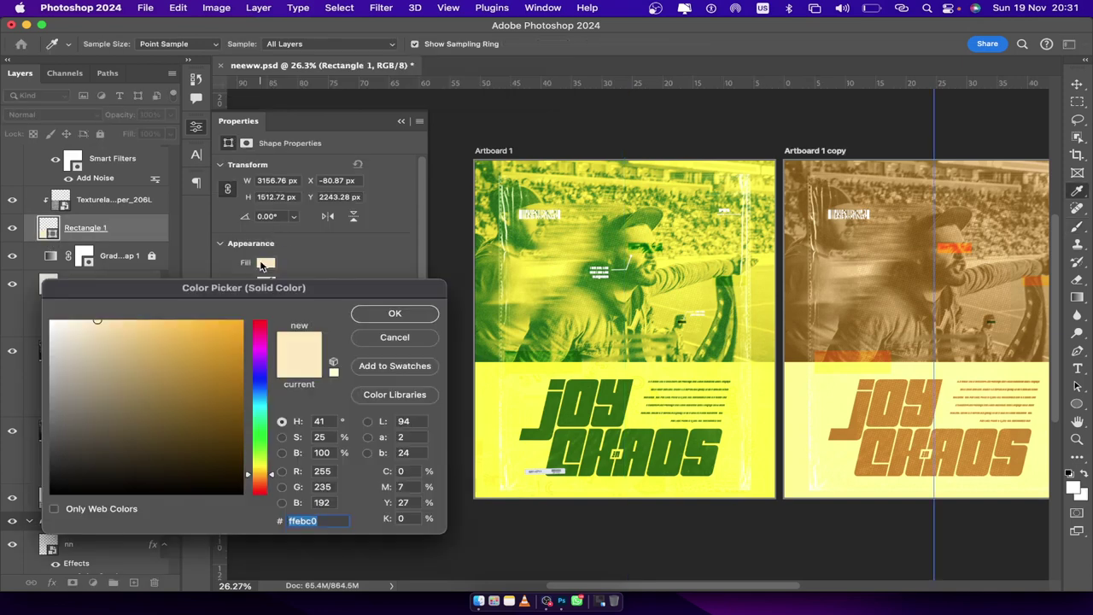
left_click(396, 340)
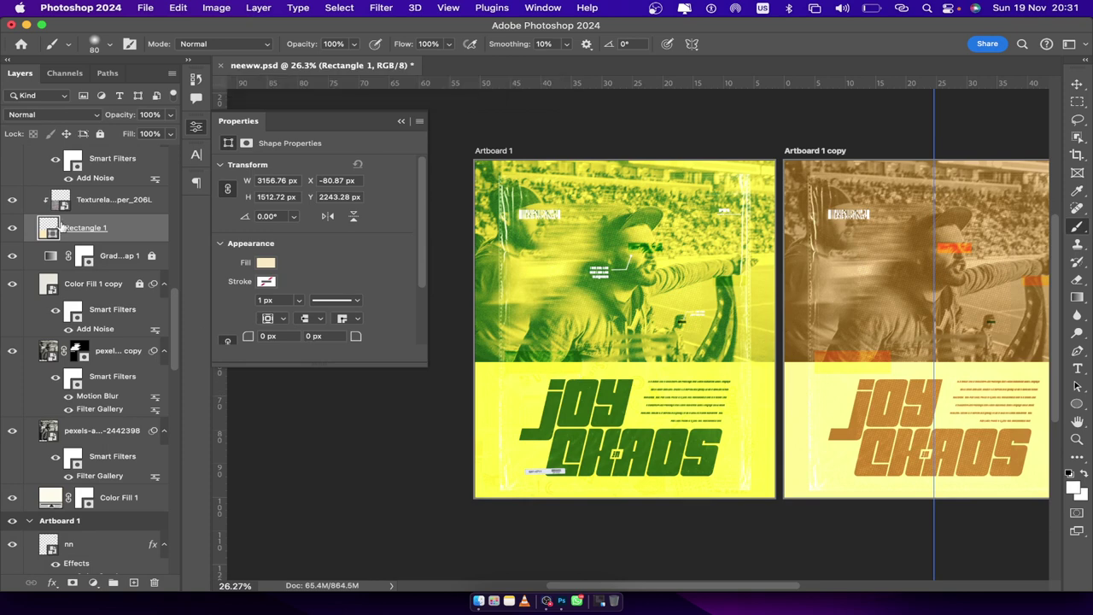
- Unlock Gradient Map 1 on Artboard 1 copy and inspect its gradient presets in the Neutrals group
scroll(58, 257, "up", 2)
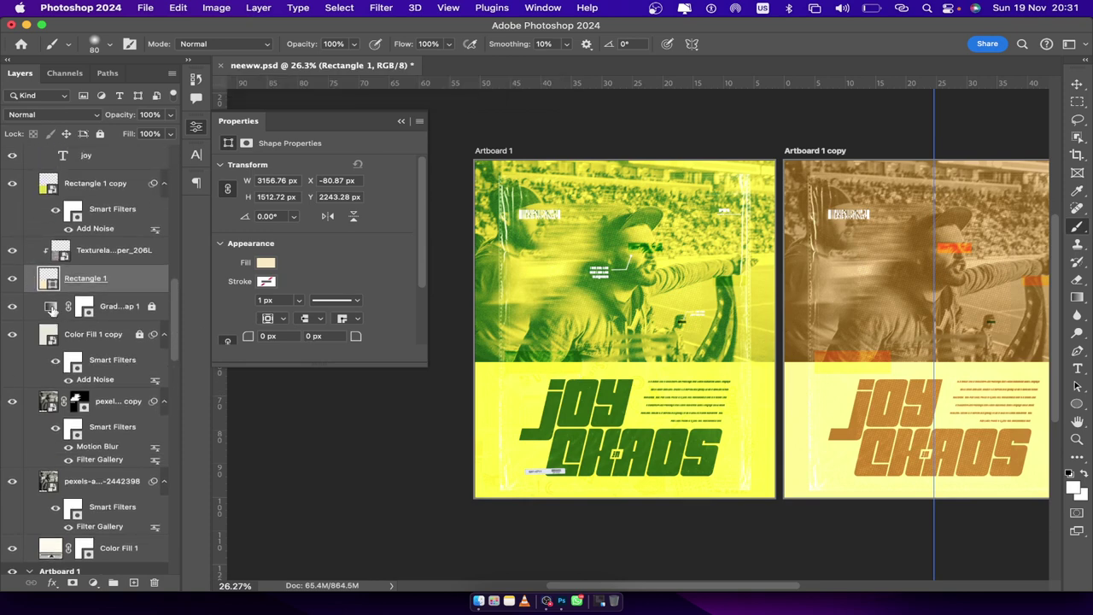
left_click(150, 306)
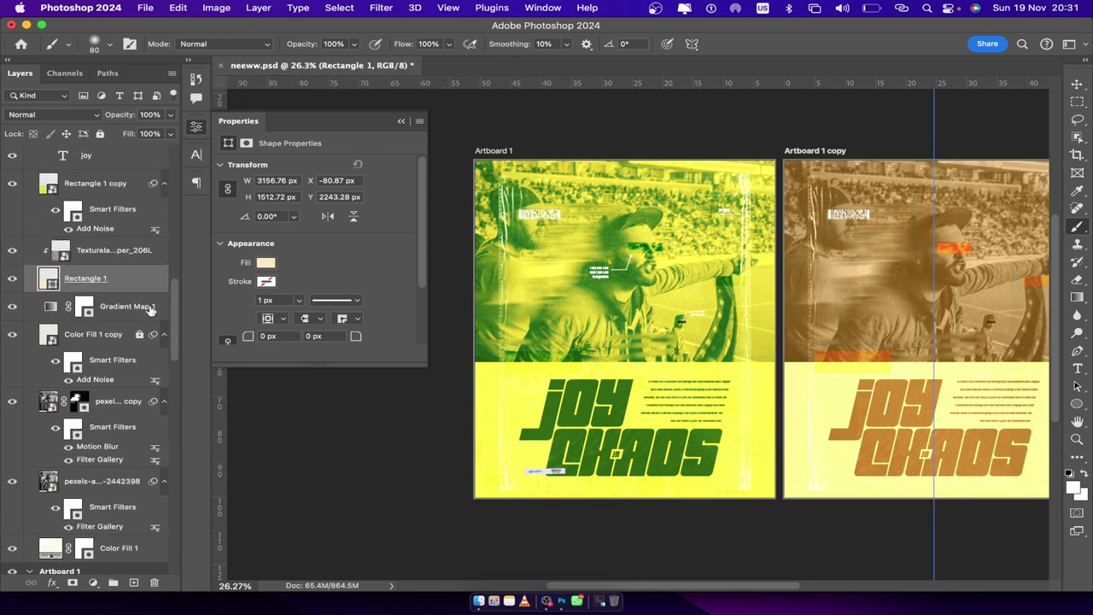
left_click(49, 307)
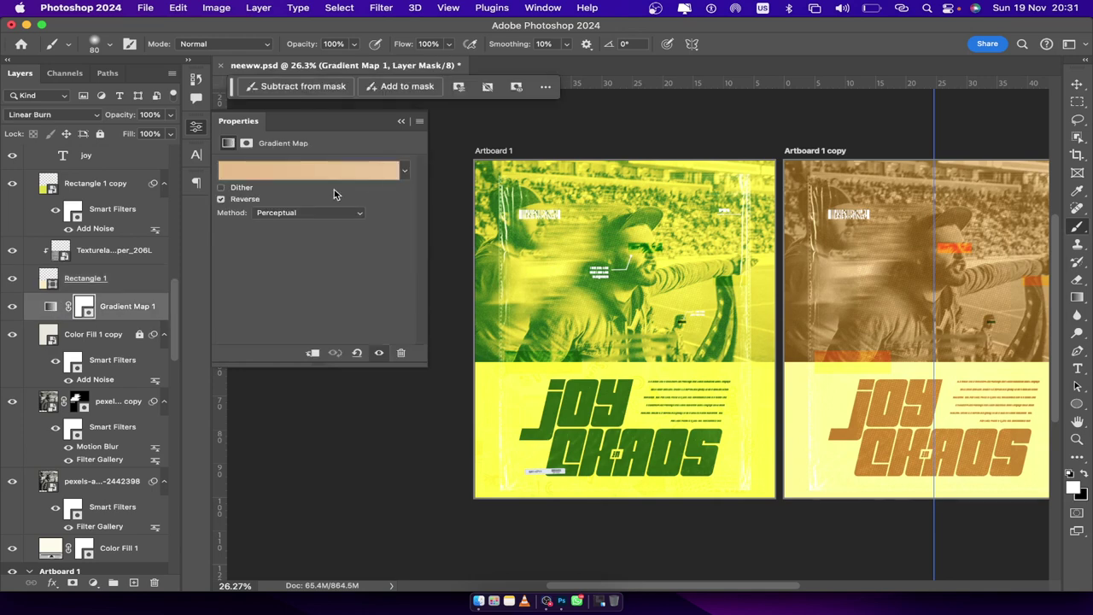
left_click(405, 171)
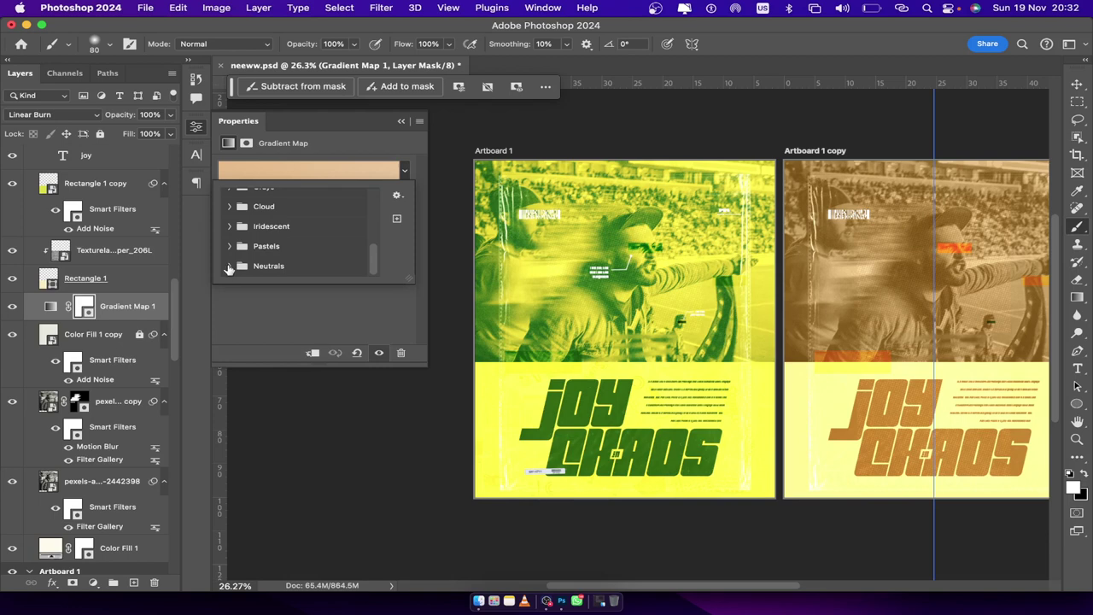
left_click(302, 263)
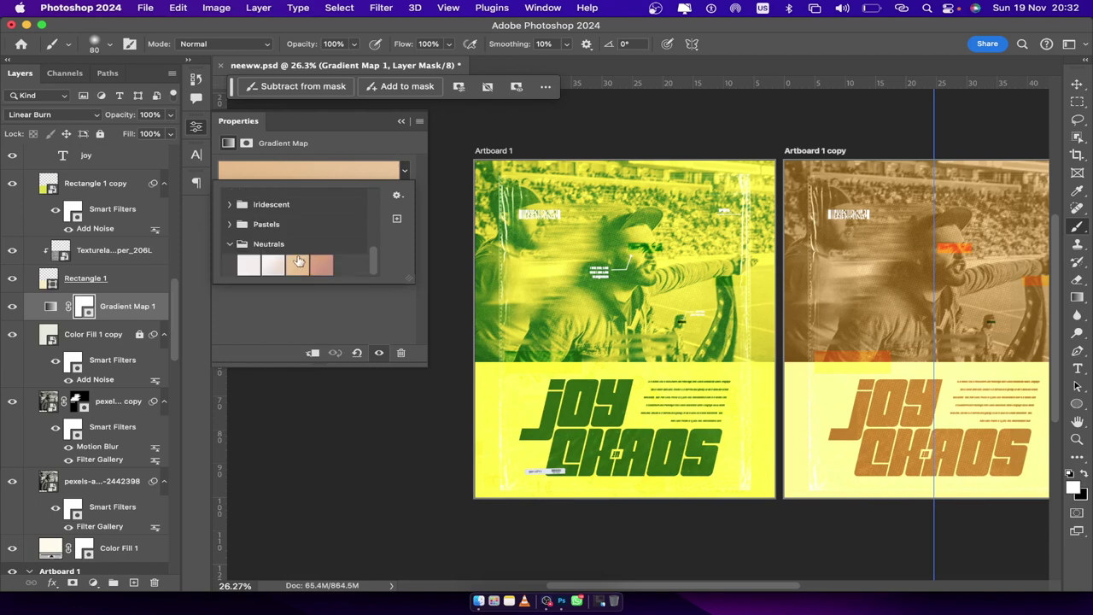
left_click(401, 120)
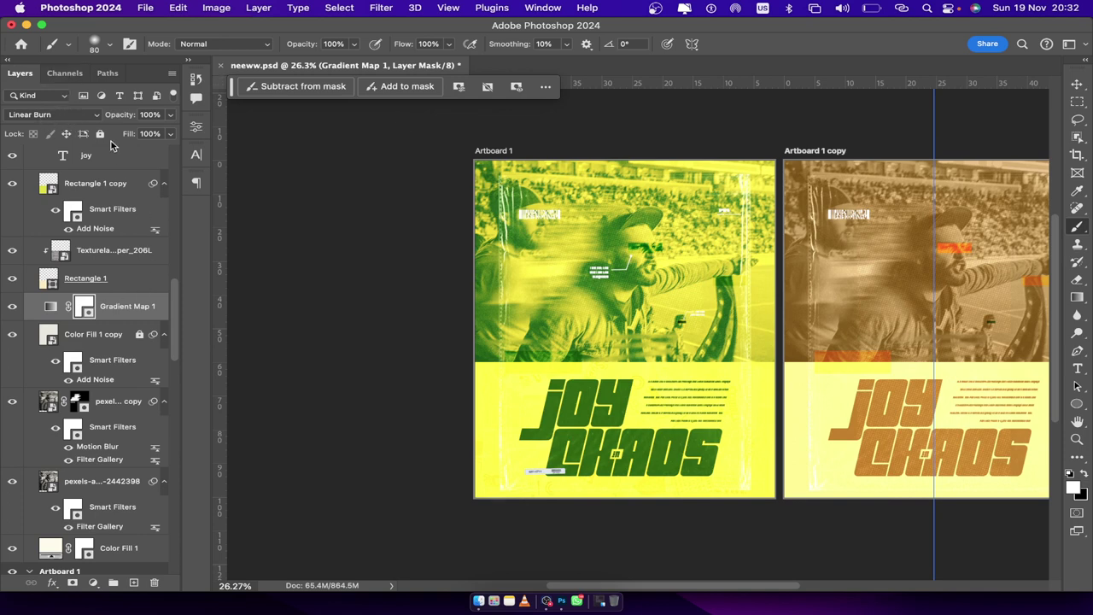
- Hide Gradient Map 1 on Artboard 1 copy and show it again to compare its effect on the poster
scroll(86, 276, "up", 3)
scroll(85, 276, "up", 2)
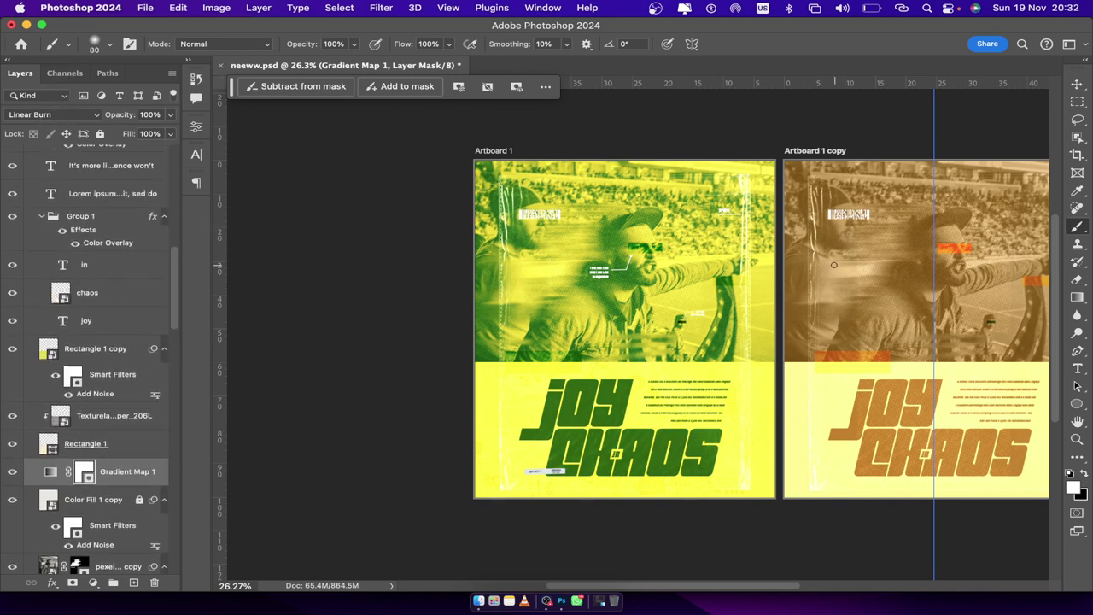
left_click(12, 471)
left_click(14, 474)
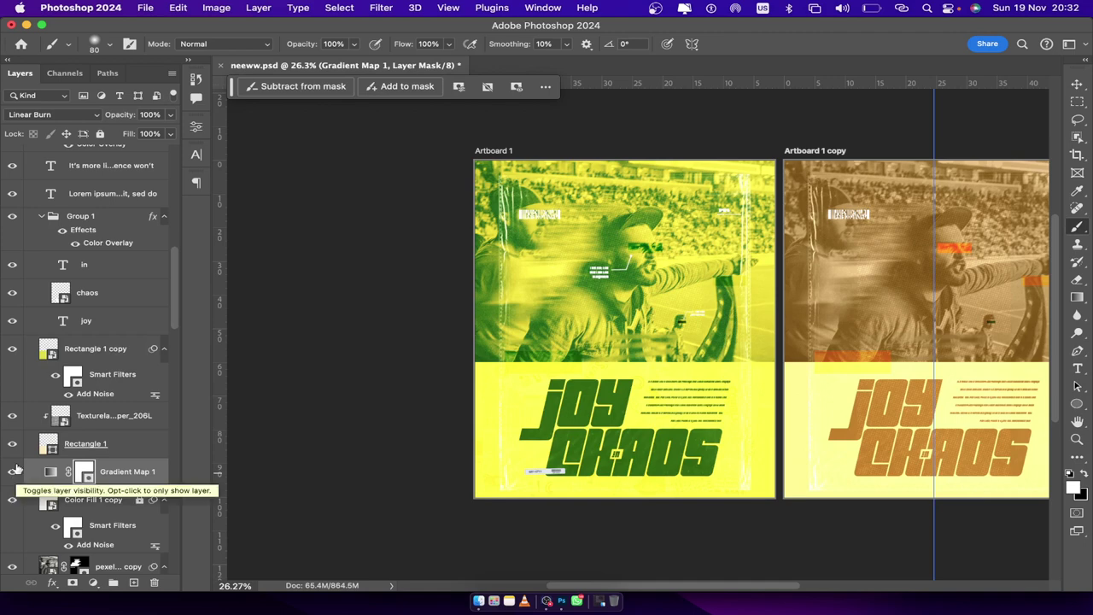
- Make the Color Lookup 1 adjustment visible on Artboard 1 copy and open its settings
scroll(68, 367, "up", 3)
scroll(70, 369, "up", 10)
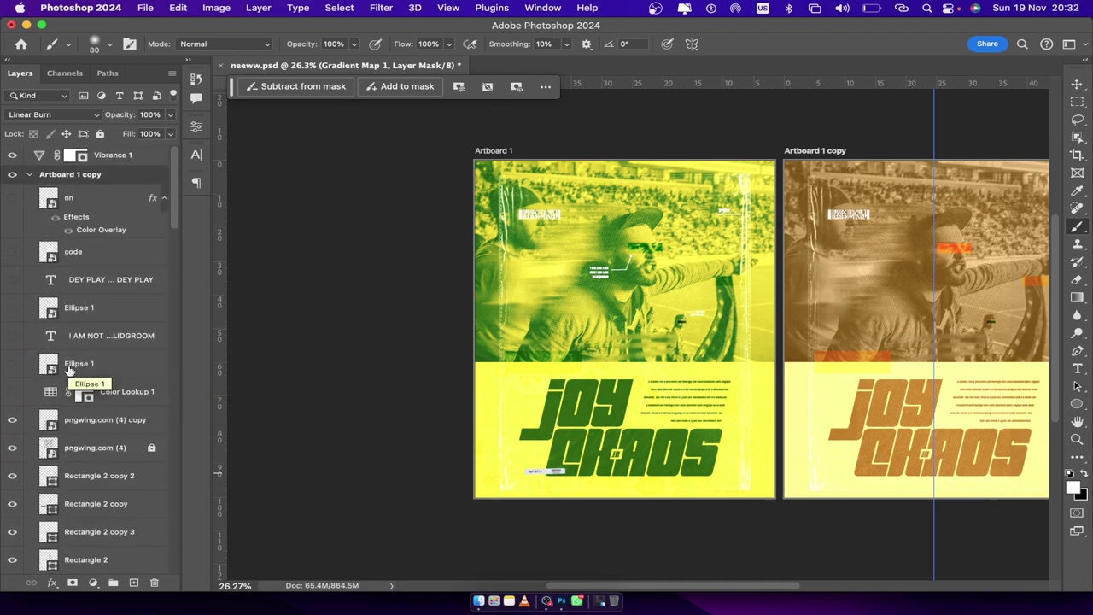
left_click(11, 393)
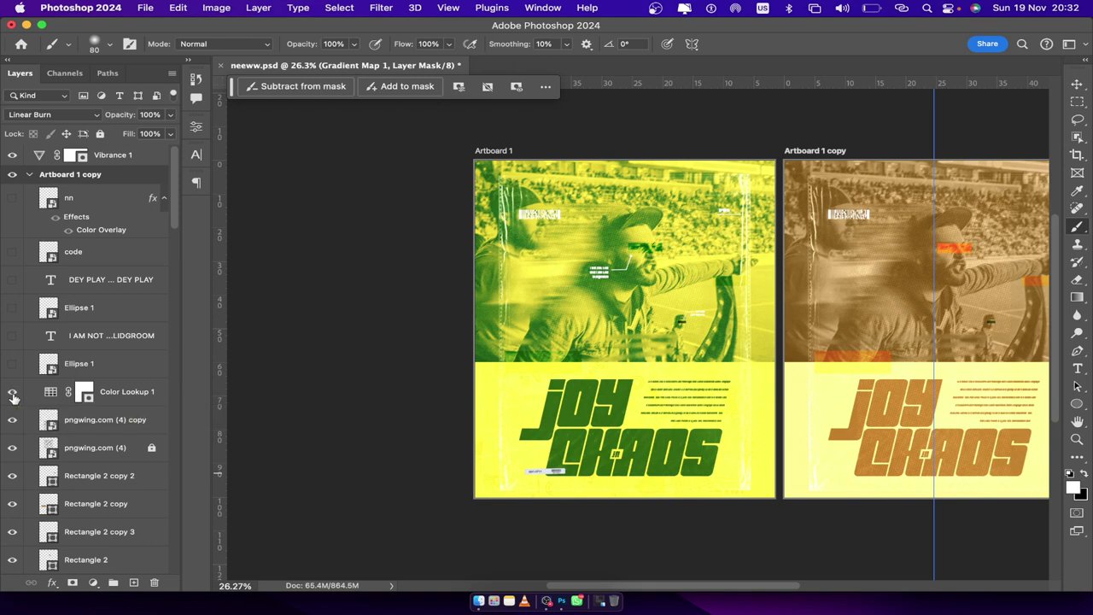
double_click(49, 393)
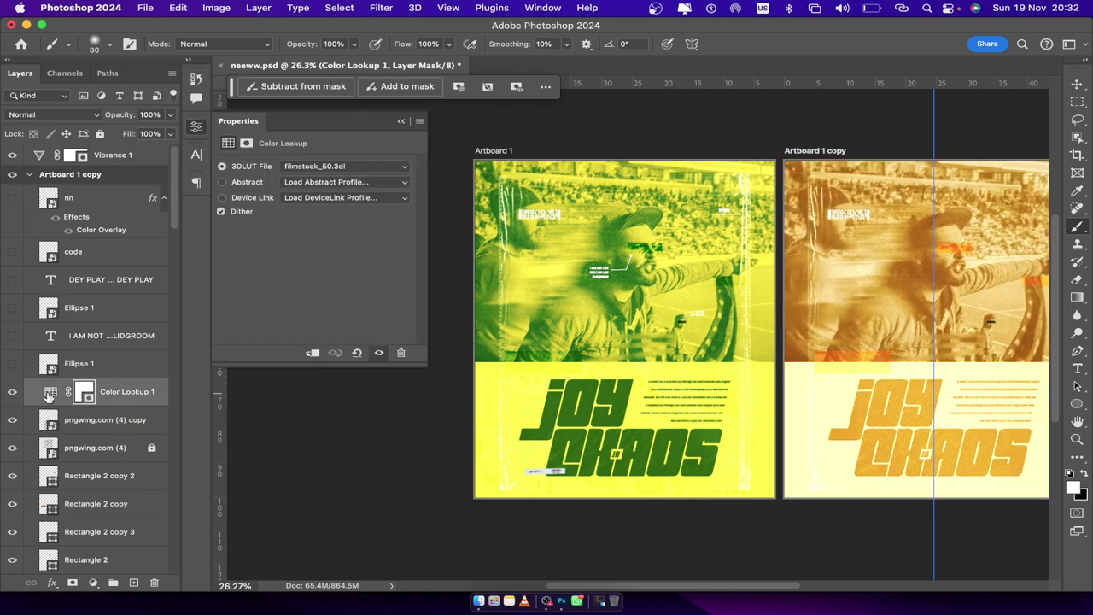
- Make both Ellipse 1 layers, the "I AM NOT ...LIDGROOM" and "DEY PLAY ... DEY PLAY" texts, code and nn visible on Artboard 1 copy
left_click(11, 364)
left_click(12, 336)
left_click(11, 308)
left_click(12, 279)
left_click(12, 252)
left_click(12, 202)
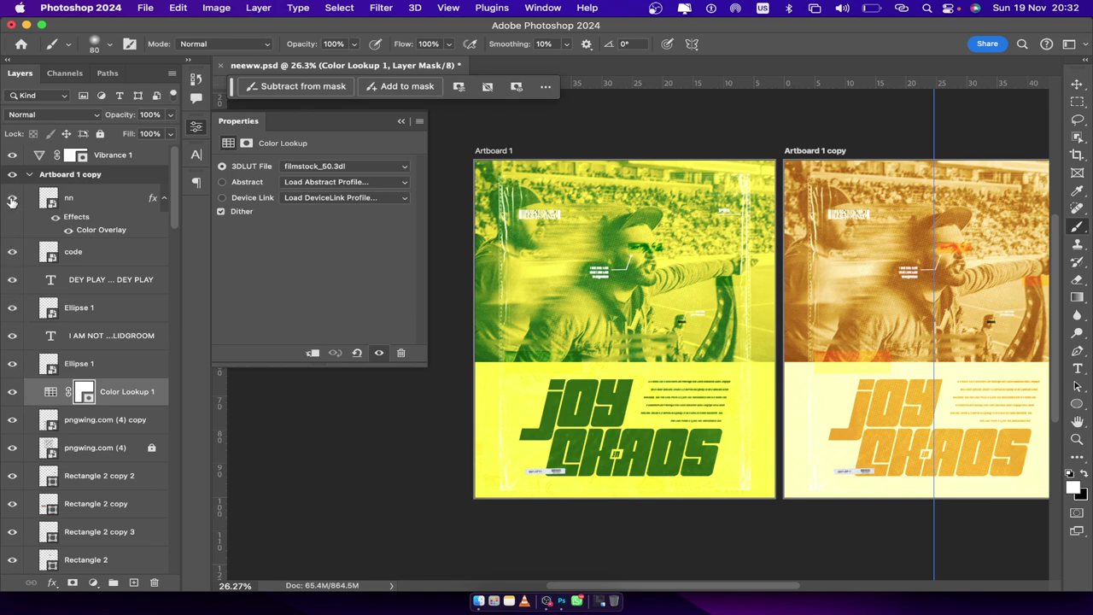
- Collapse both artboards in the layer list and open the settings of the Vibrance 1 adjustment above them
left_click(30, 174)
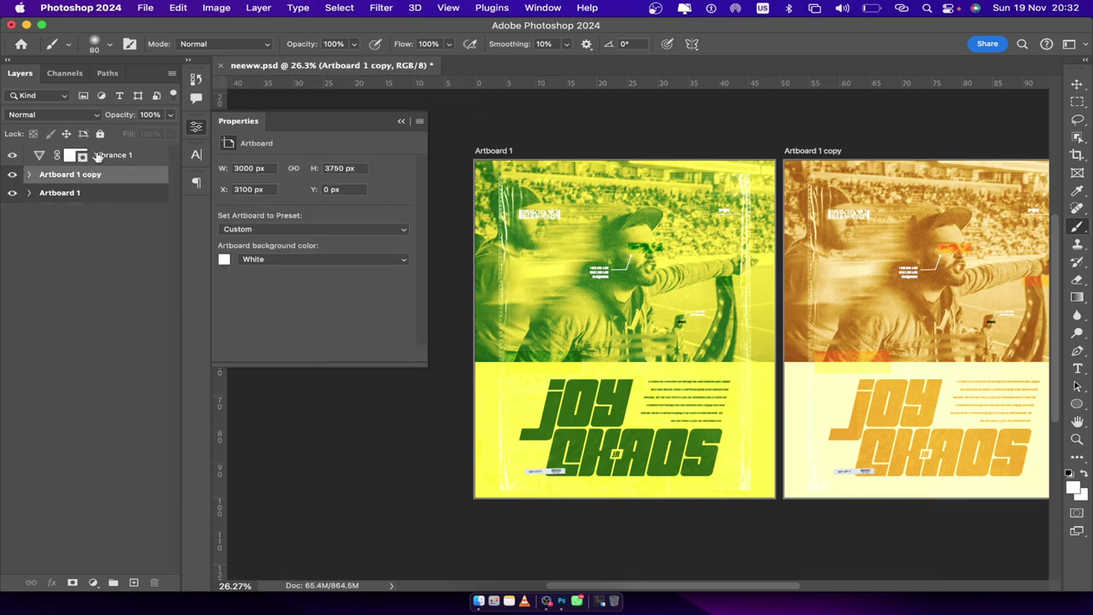
left_click(96, 156)
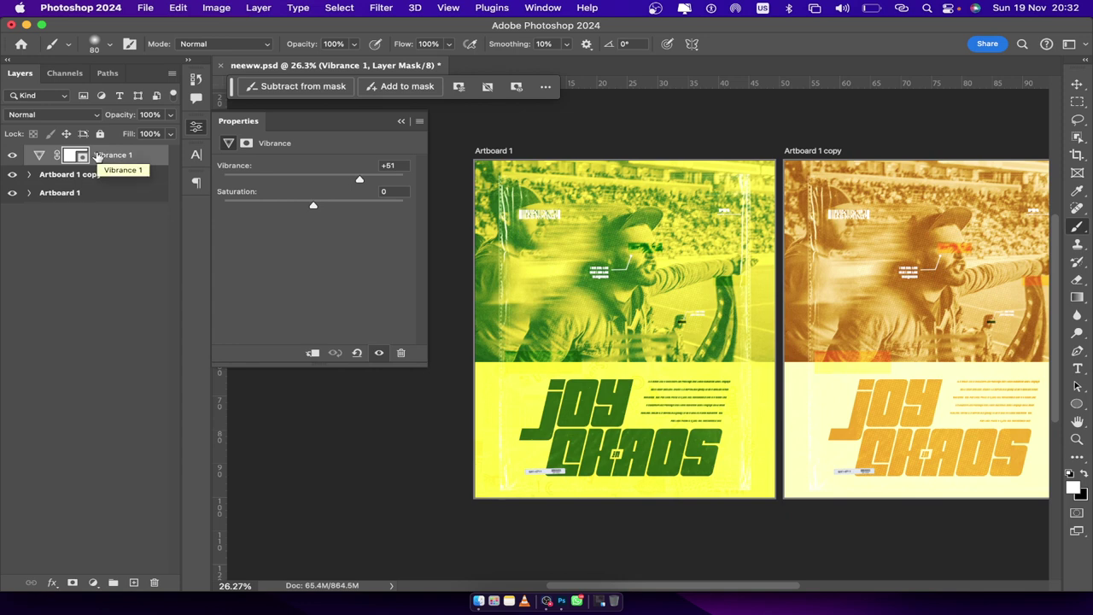
scroll(565, 397, "right", 5)
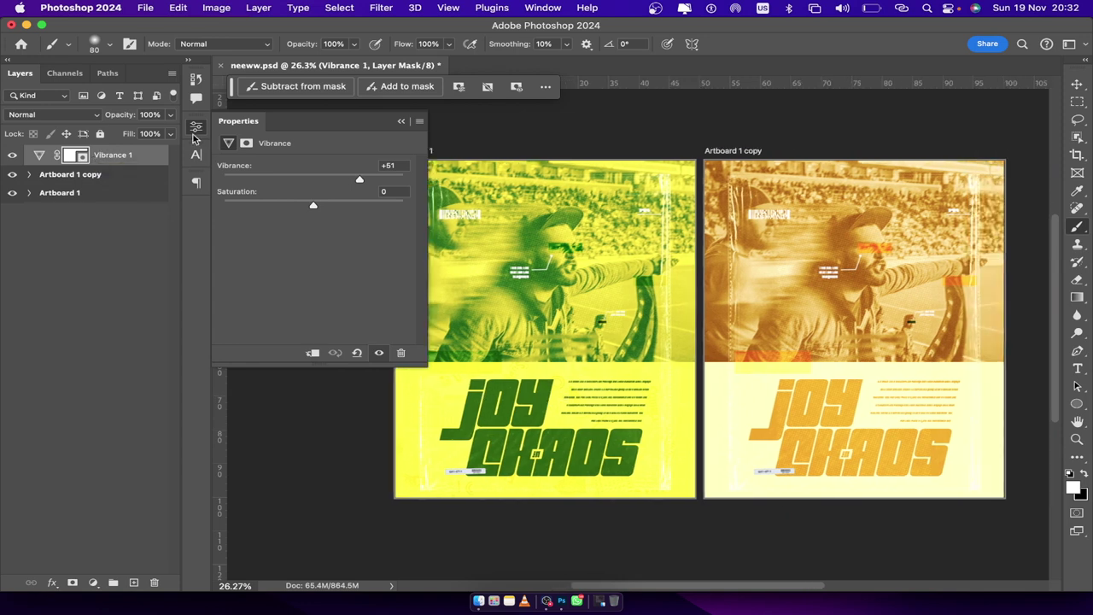
left_click(40, 155)
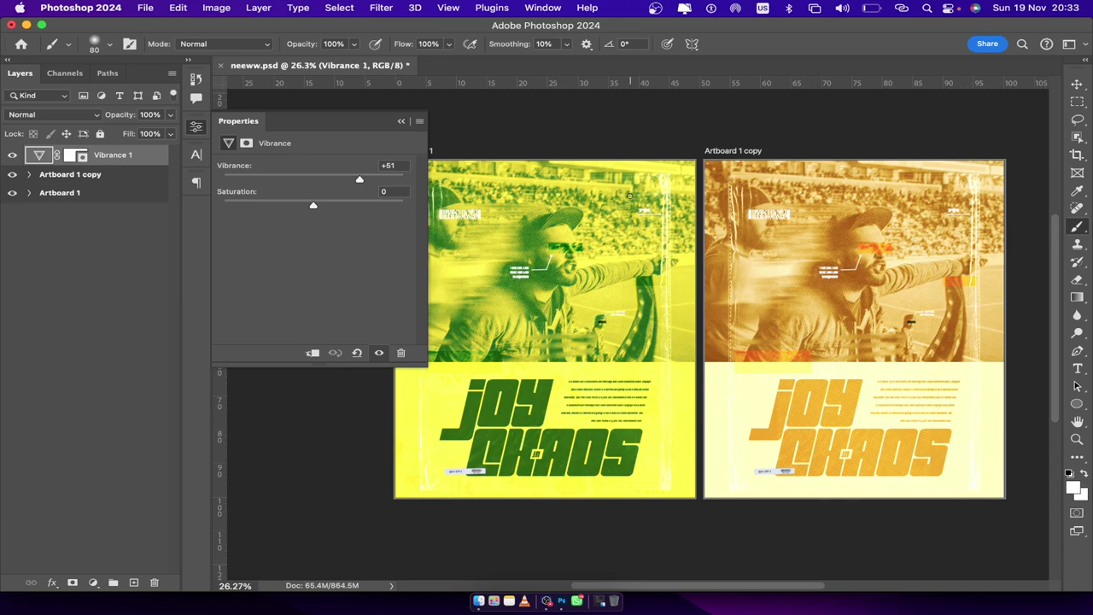
- Close the Vibrance settings and examine the two finished poster artboards side by side
scroll(630, 195, "up", 2)
scroll(629, 196, "down", 1)
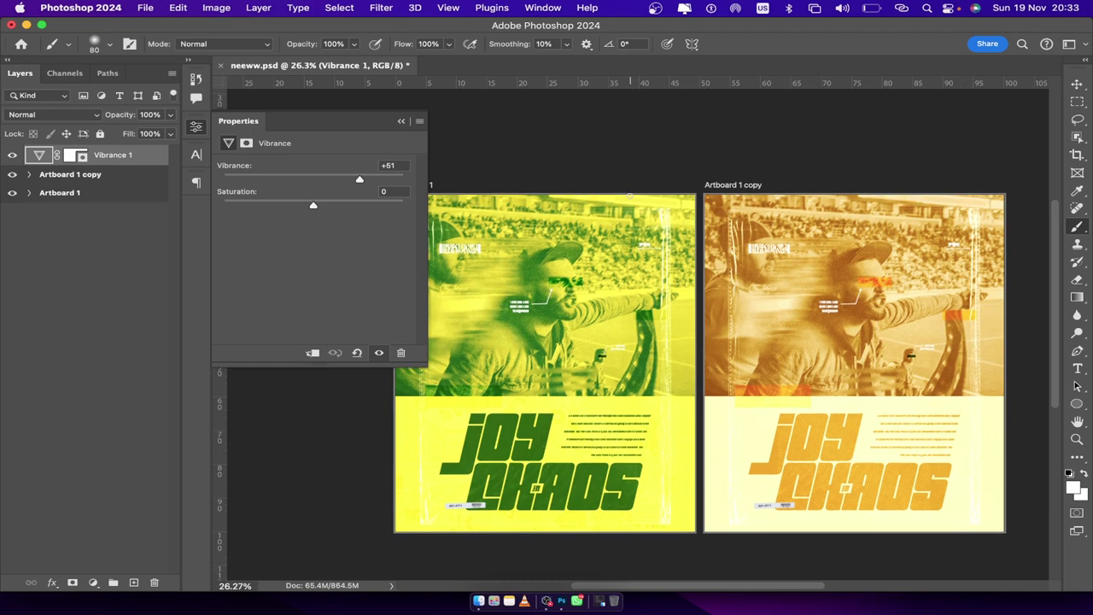
scroll(629, 195, "right", 2)
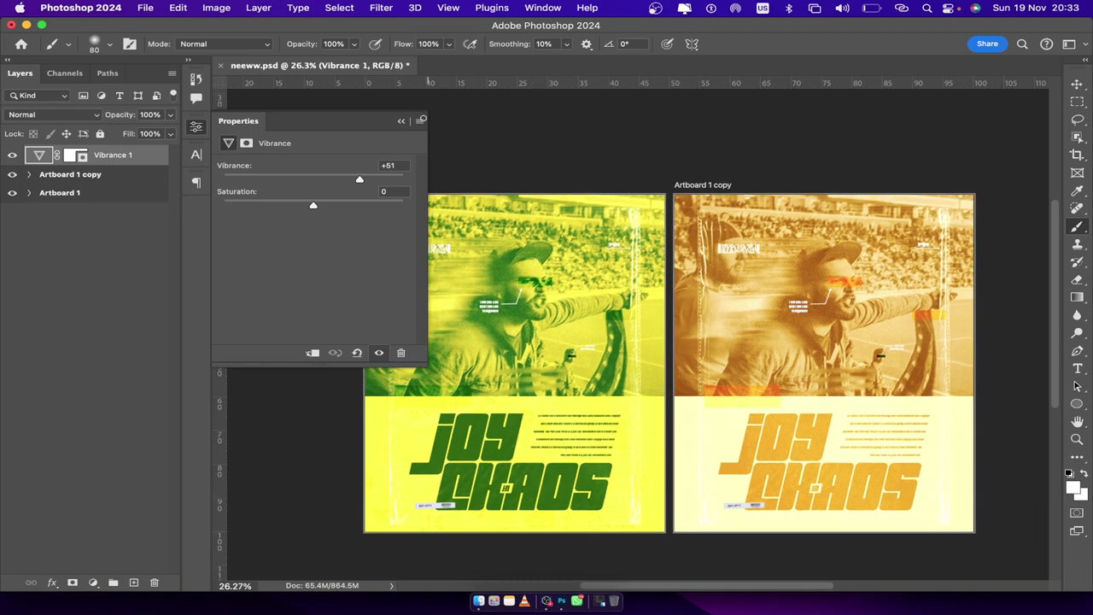
left_click(400, 121)
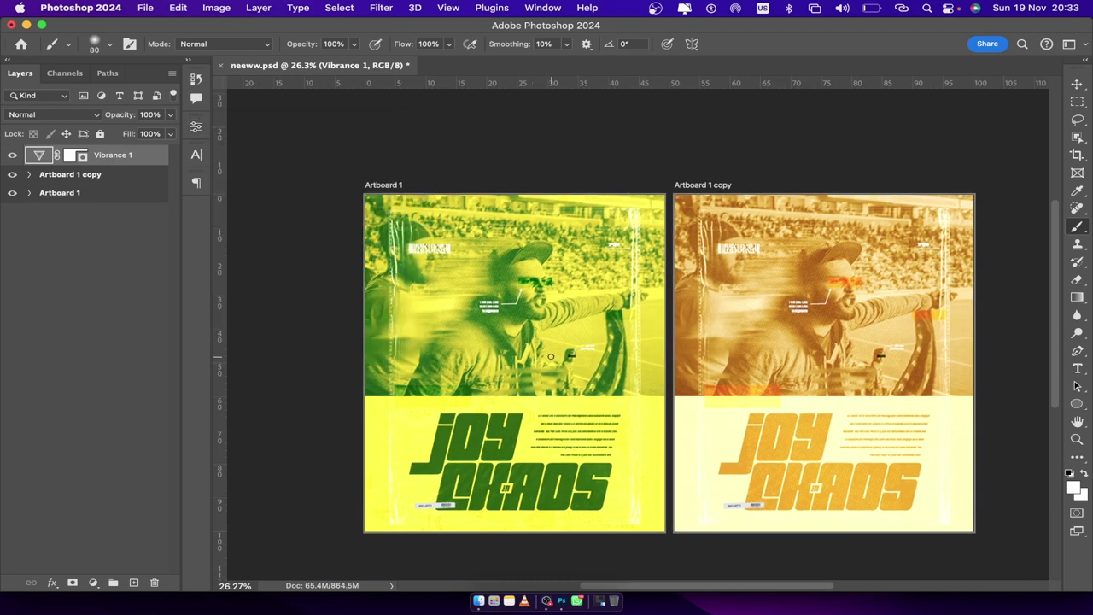
scroll(587, 423, "down", 4)
scroll(587, 423, "right", 1)
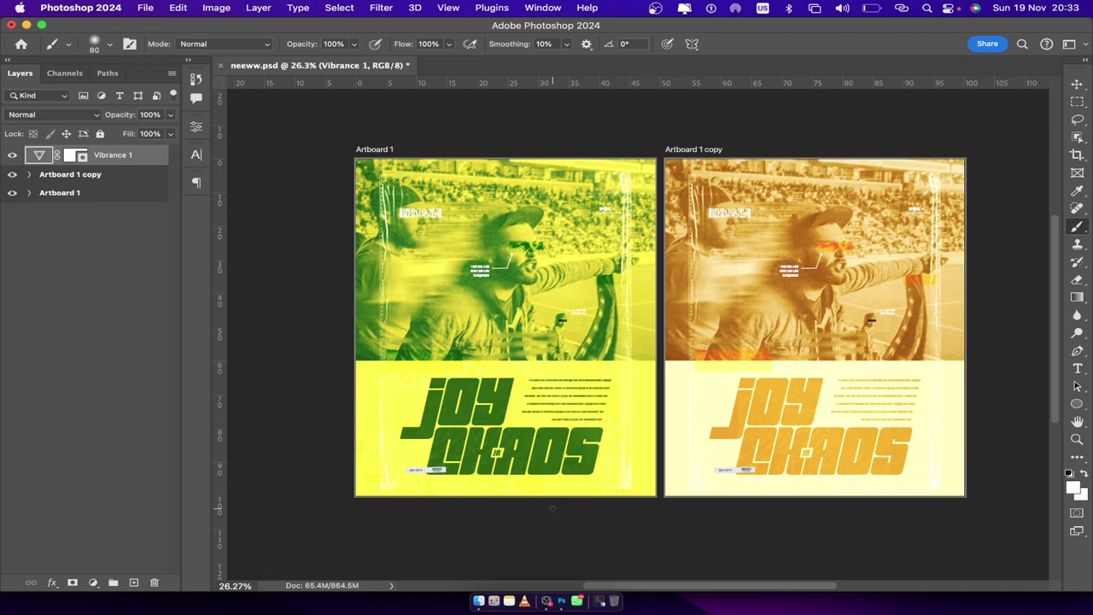
left_click(531, 568)
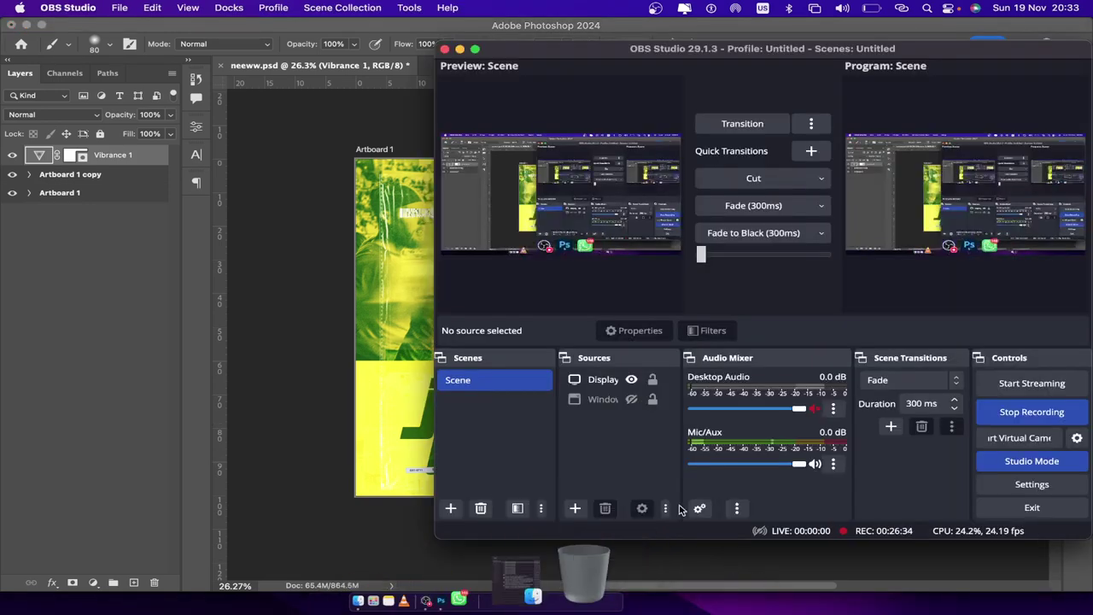